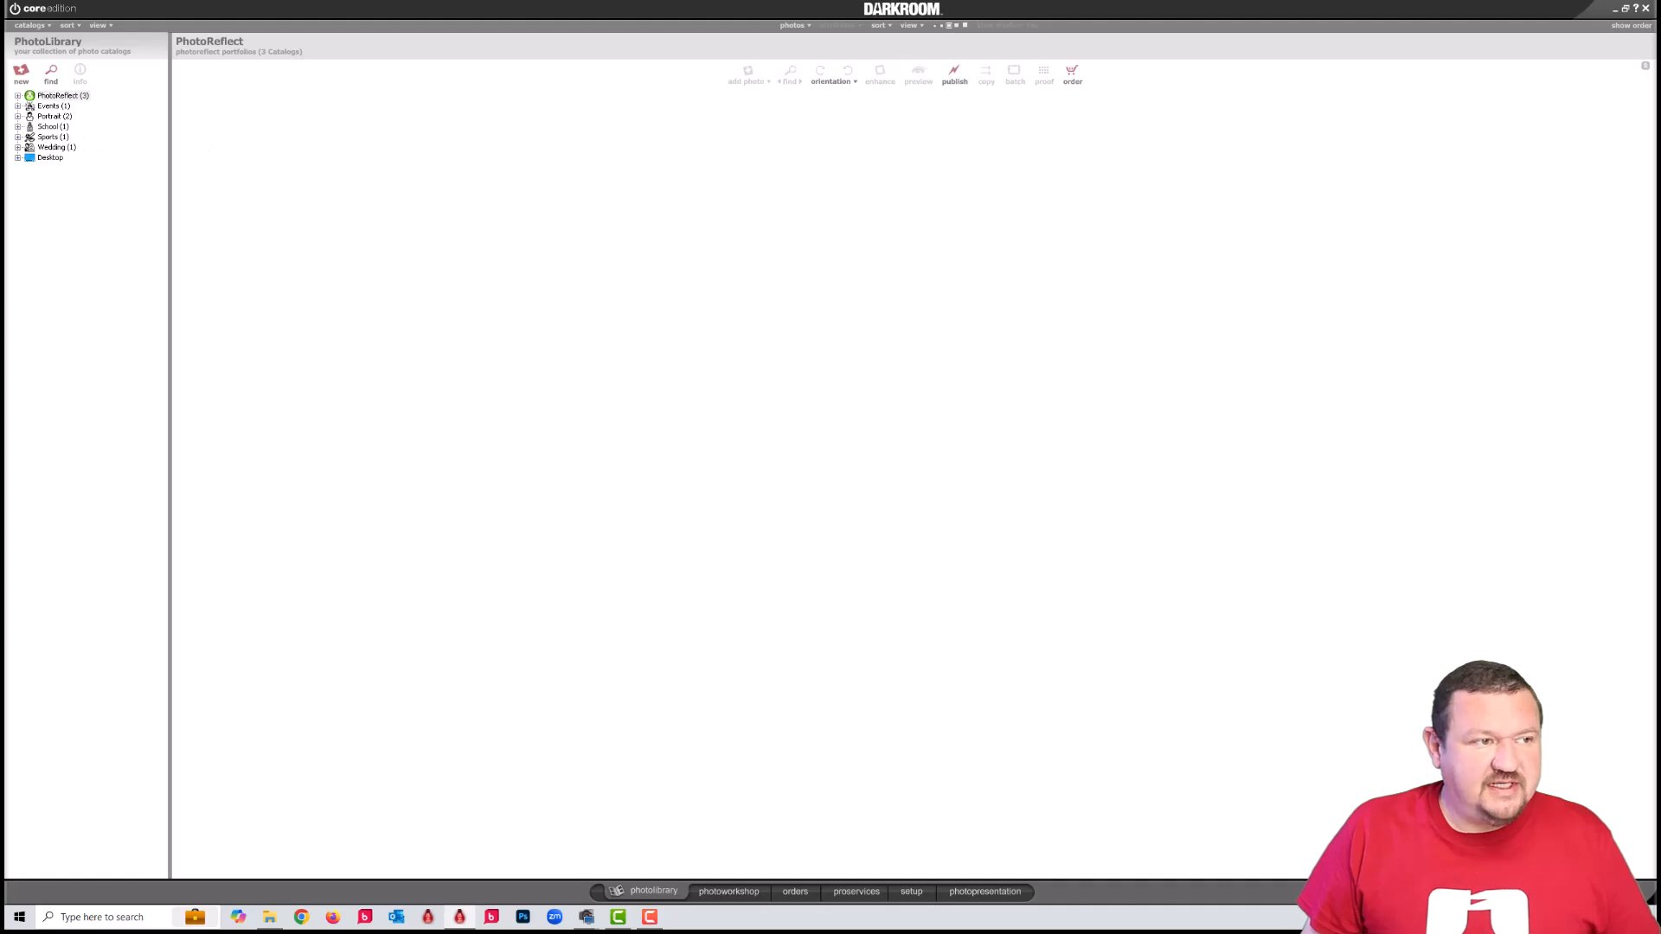
Open the Greenscreen Event catalog under Events and display its photo thumbnails at the largest size
{"action": "left_click", "coordinate": [18, 105]}
{"action": "left_click", "coordinate": [71, 118]}
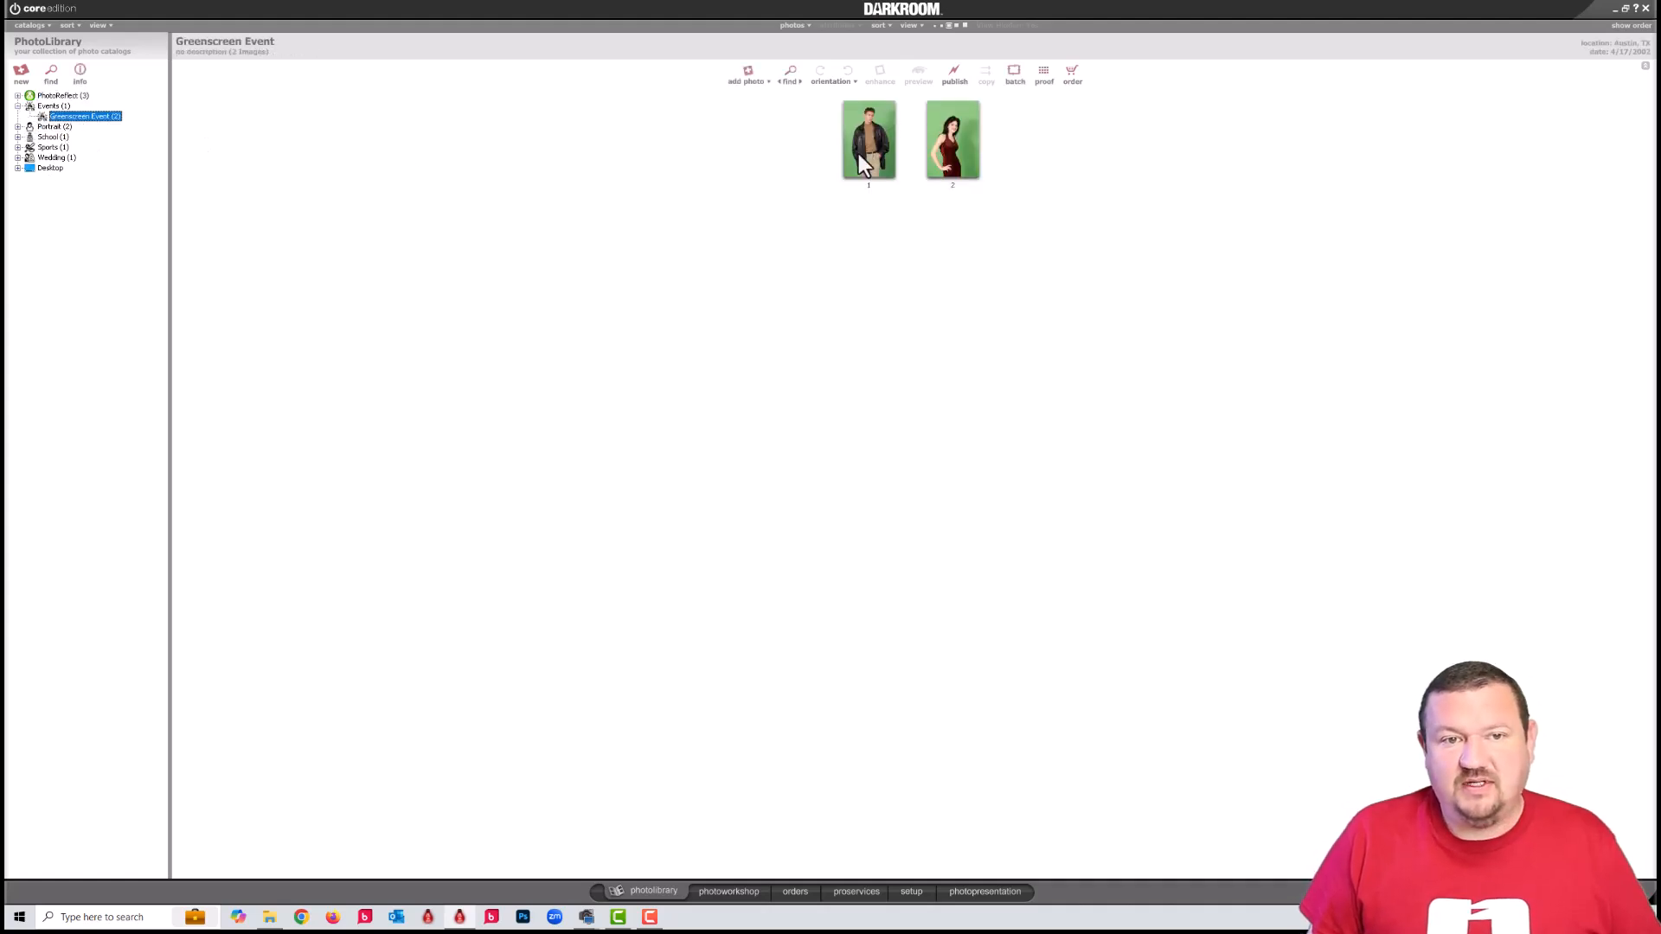
{"action": "left_click", "coordinate": [858, 154]}
{"action": "left_click", "coordinate": [966, 27]}
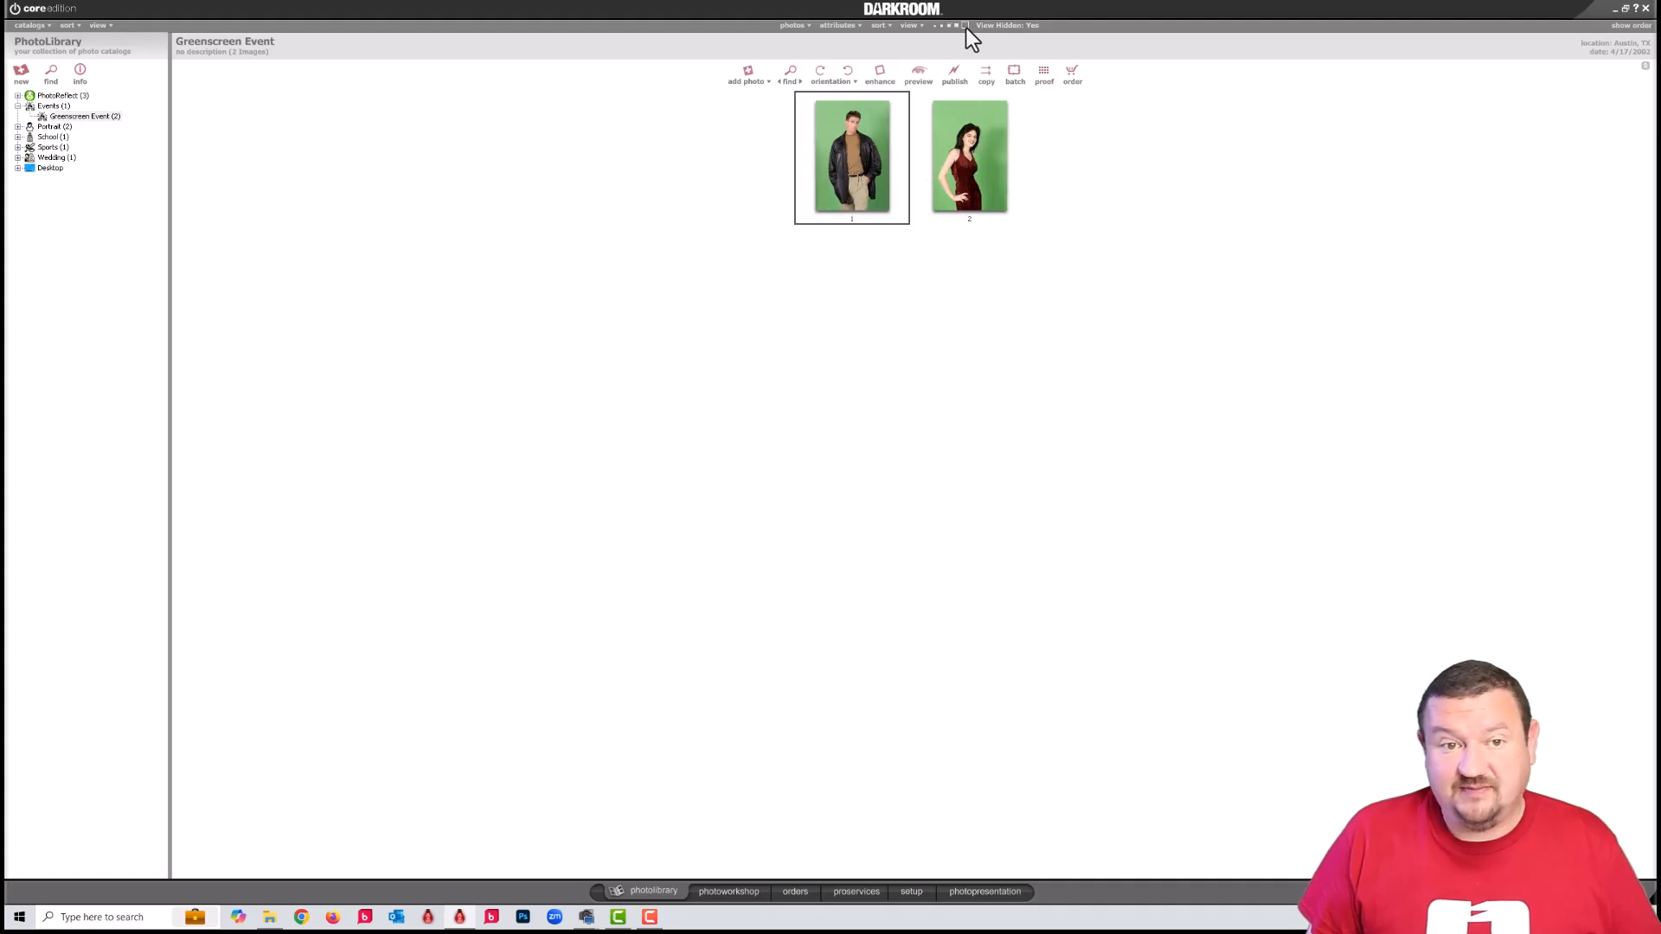
Show filenames with the Greenscreen Event photo thumbnails and display the order panel
{"action": "right_click", "coordinate": [843, 183]}
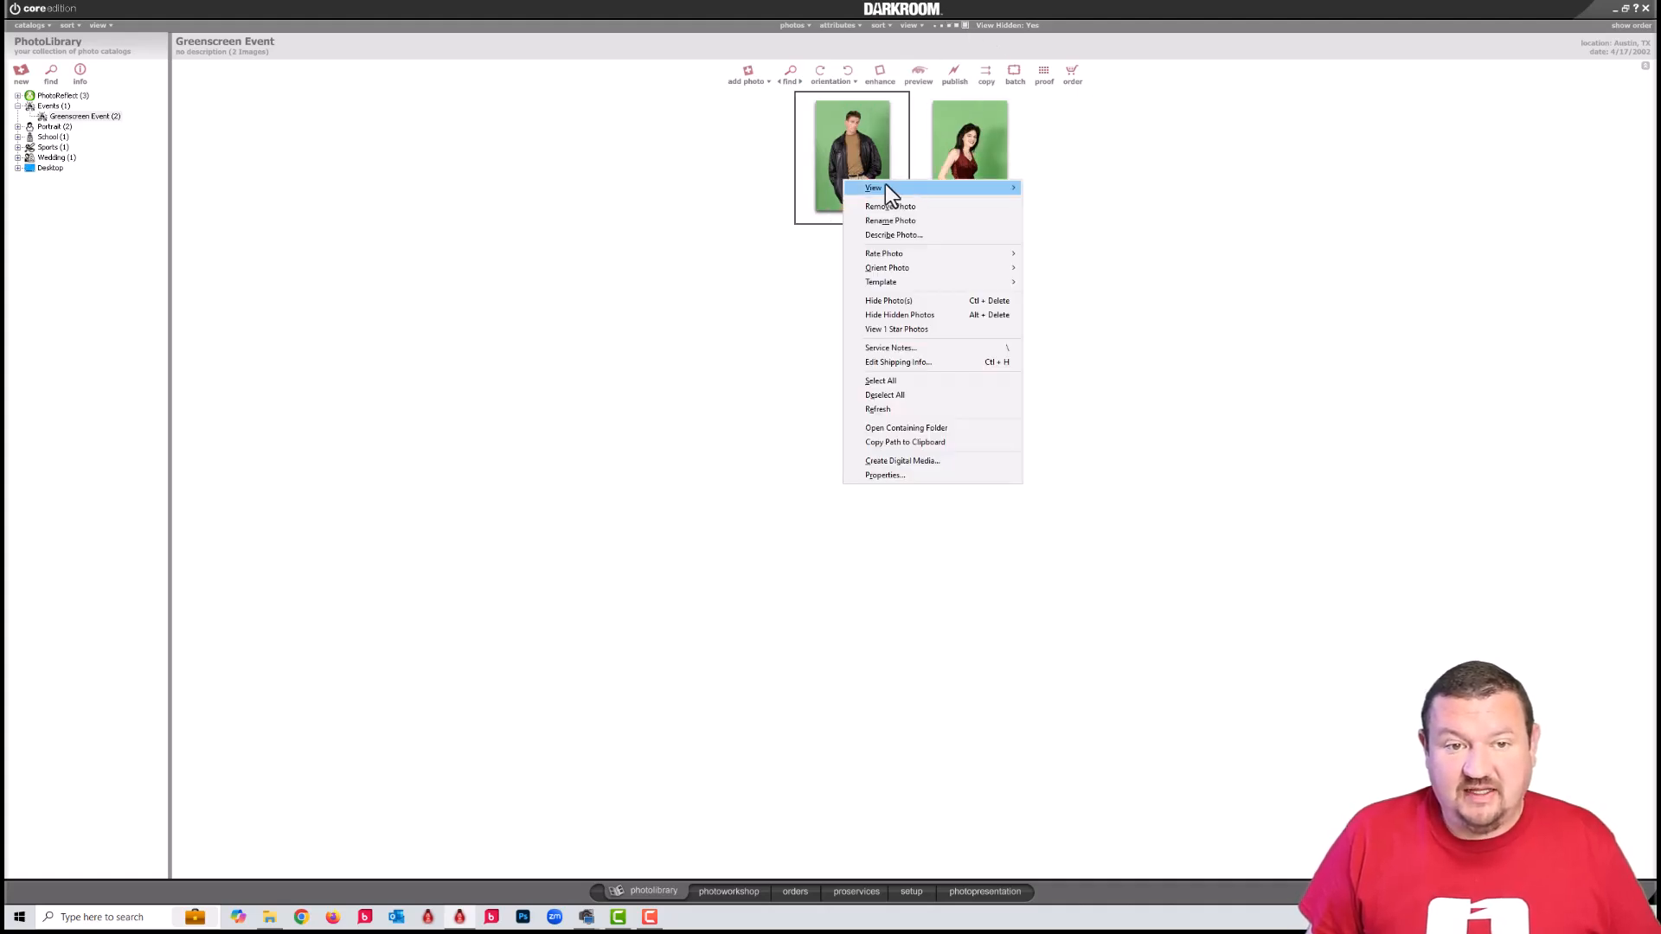
{"action": "mouse_move", "coordinate": [901, 187]}
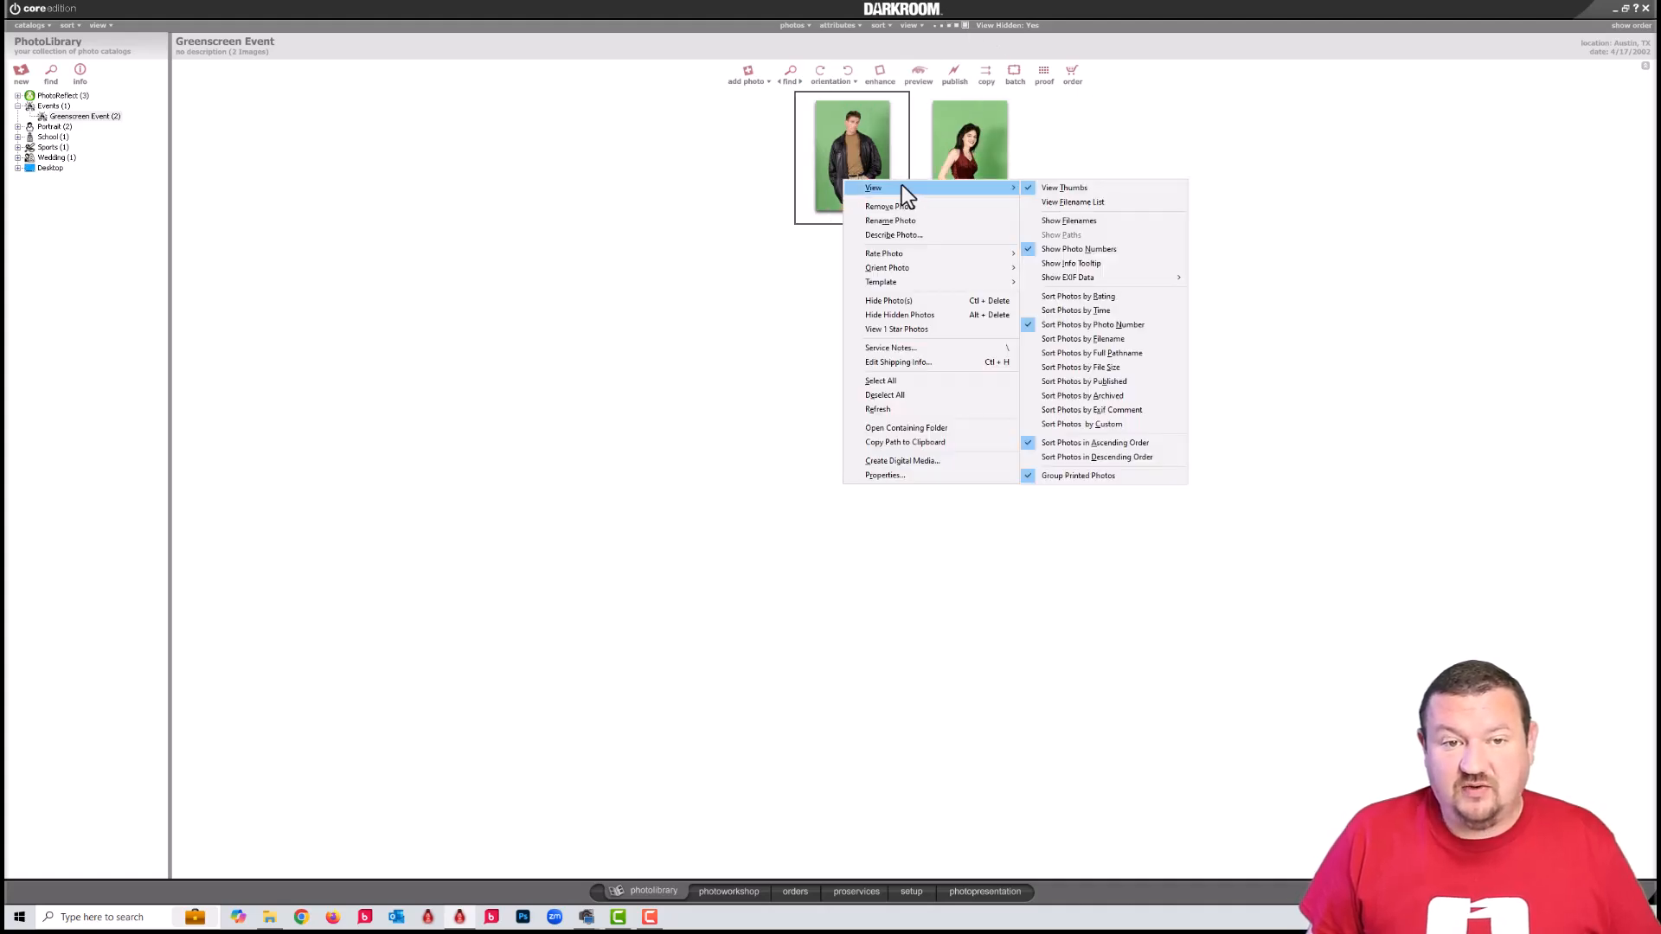
{"action": "left_click", "coordinate": [1093, 220]}
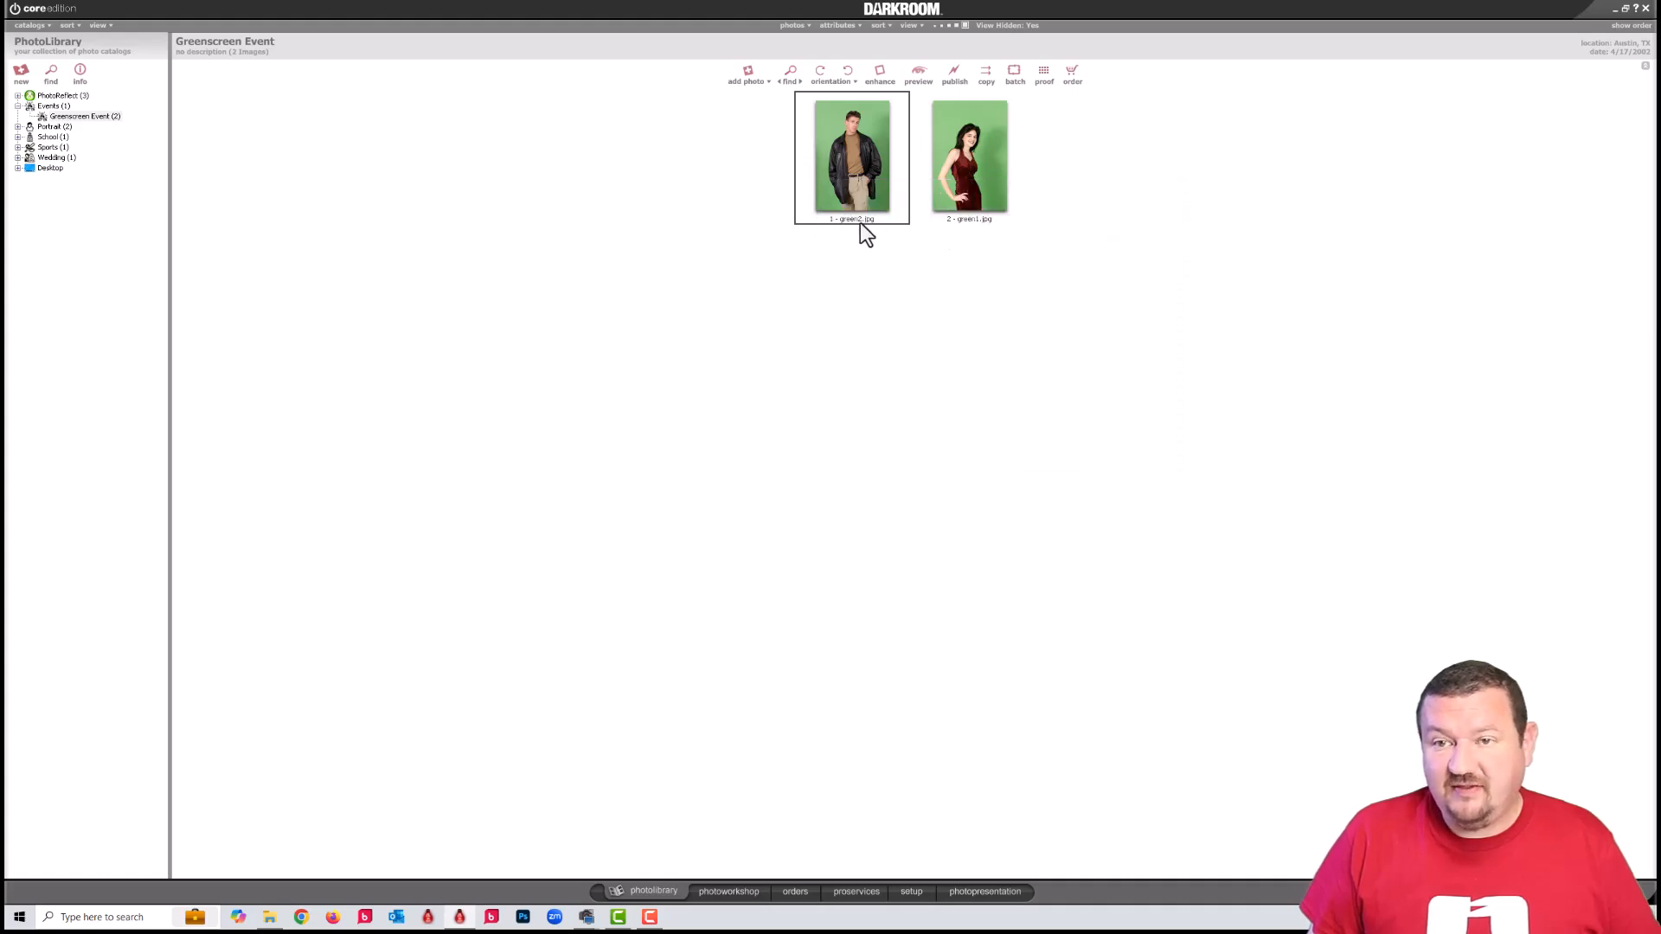
{"action": "left_click", "coordinate": [1625, 26]}
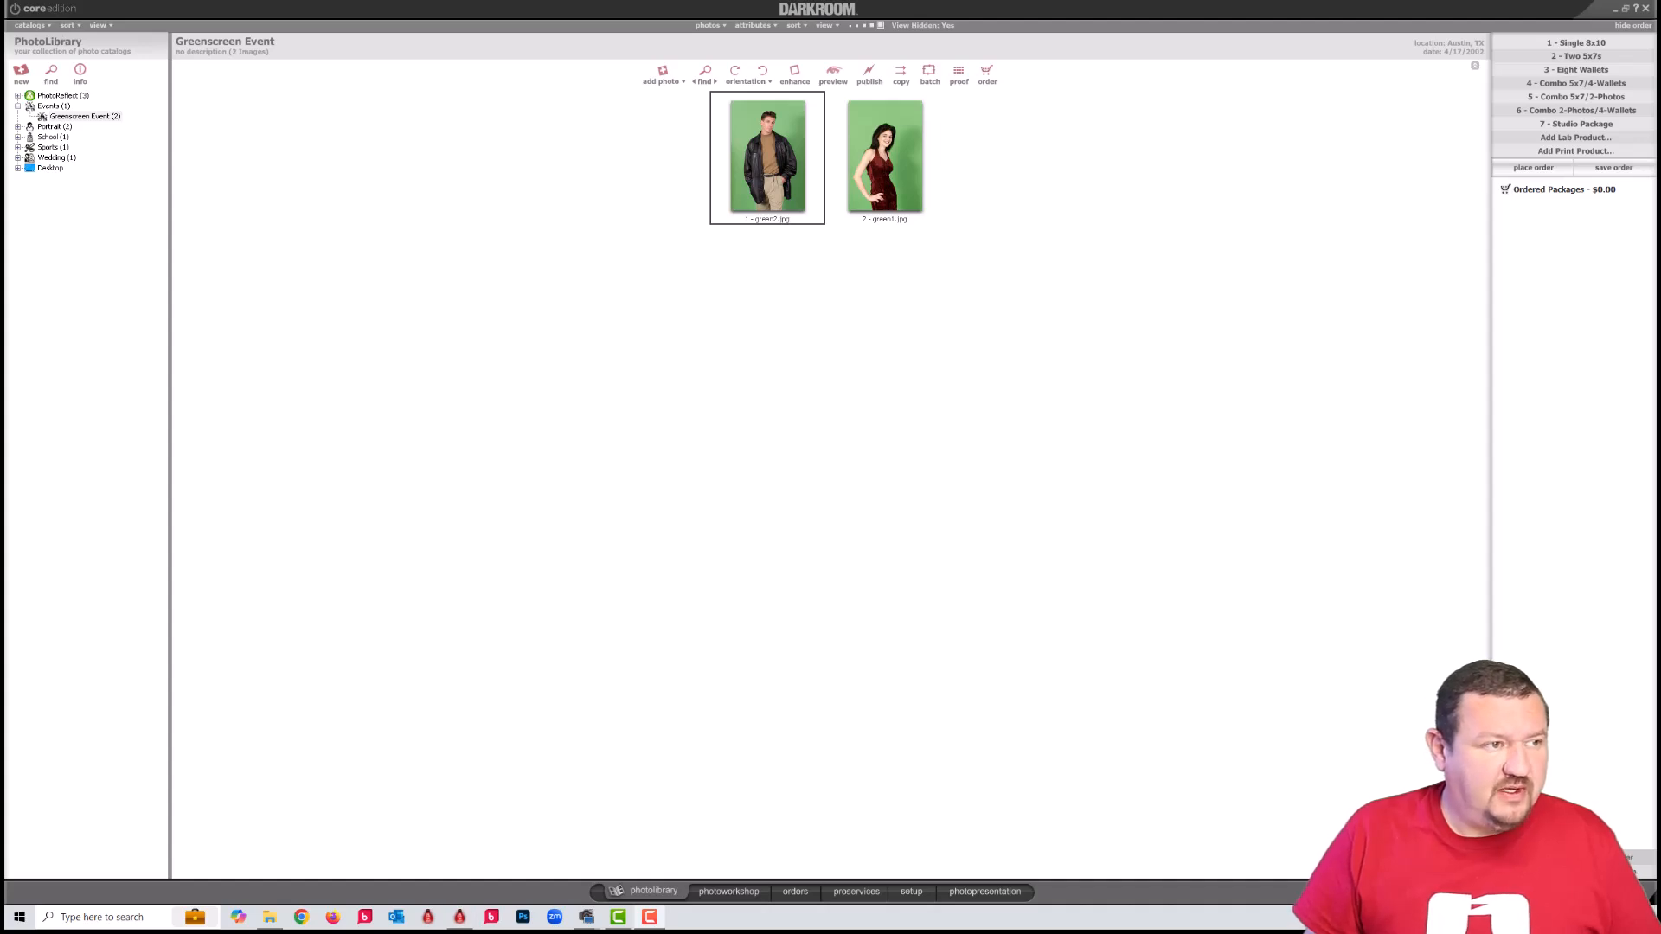
Create a new photo catalog of type Event with the event name Demo
{"action": "left_click", "coordinate": [19, 74]}
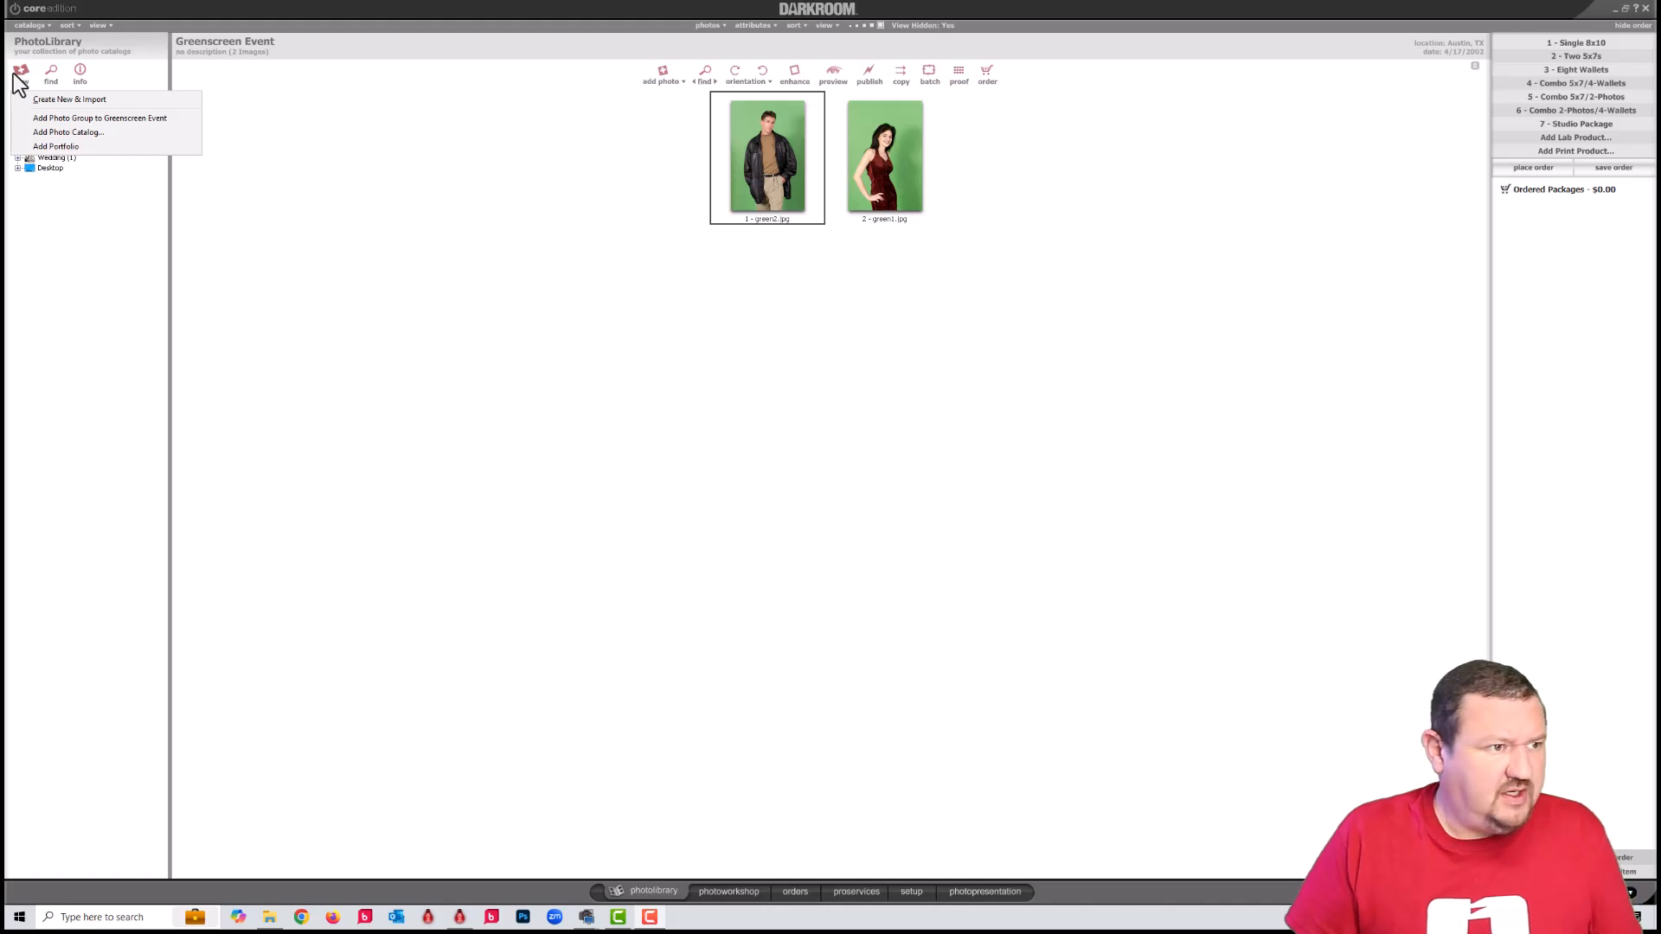
{"action": "left_click", "coordinate": [154, 135]}
{"action": "left_click", "coordinate": [834, 180]}
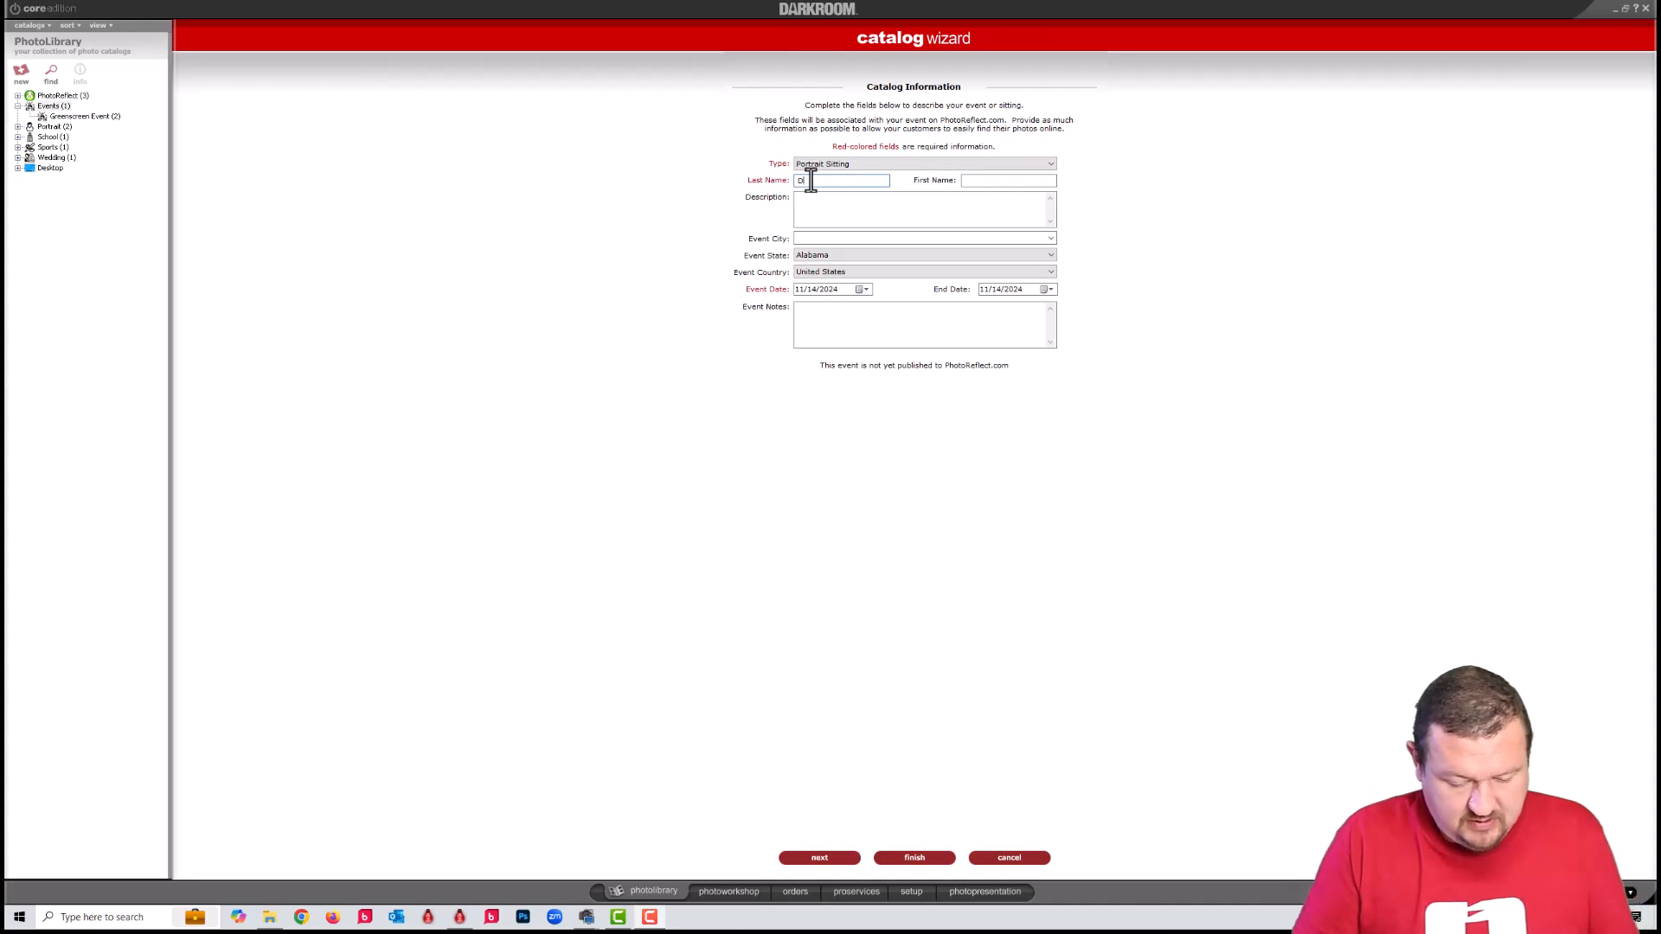
{"action": "left_click", "coordinate": [794, 164]}
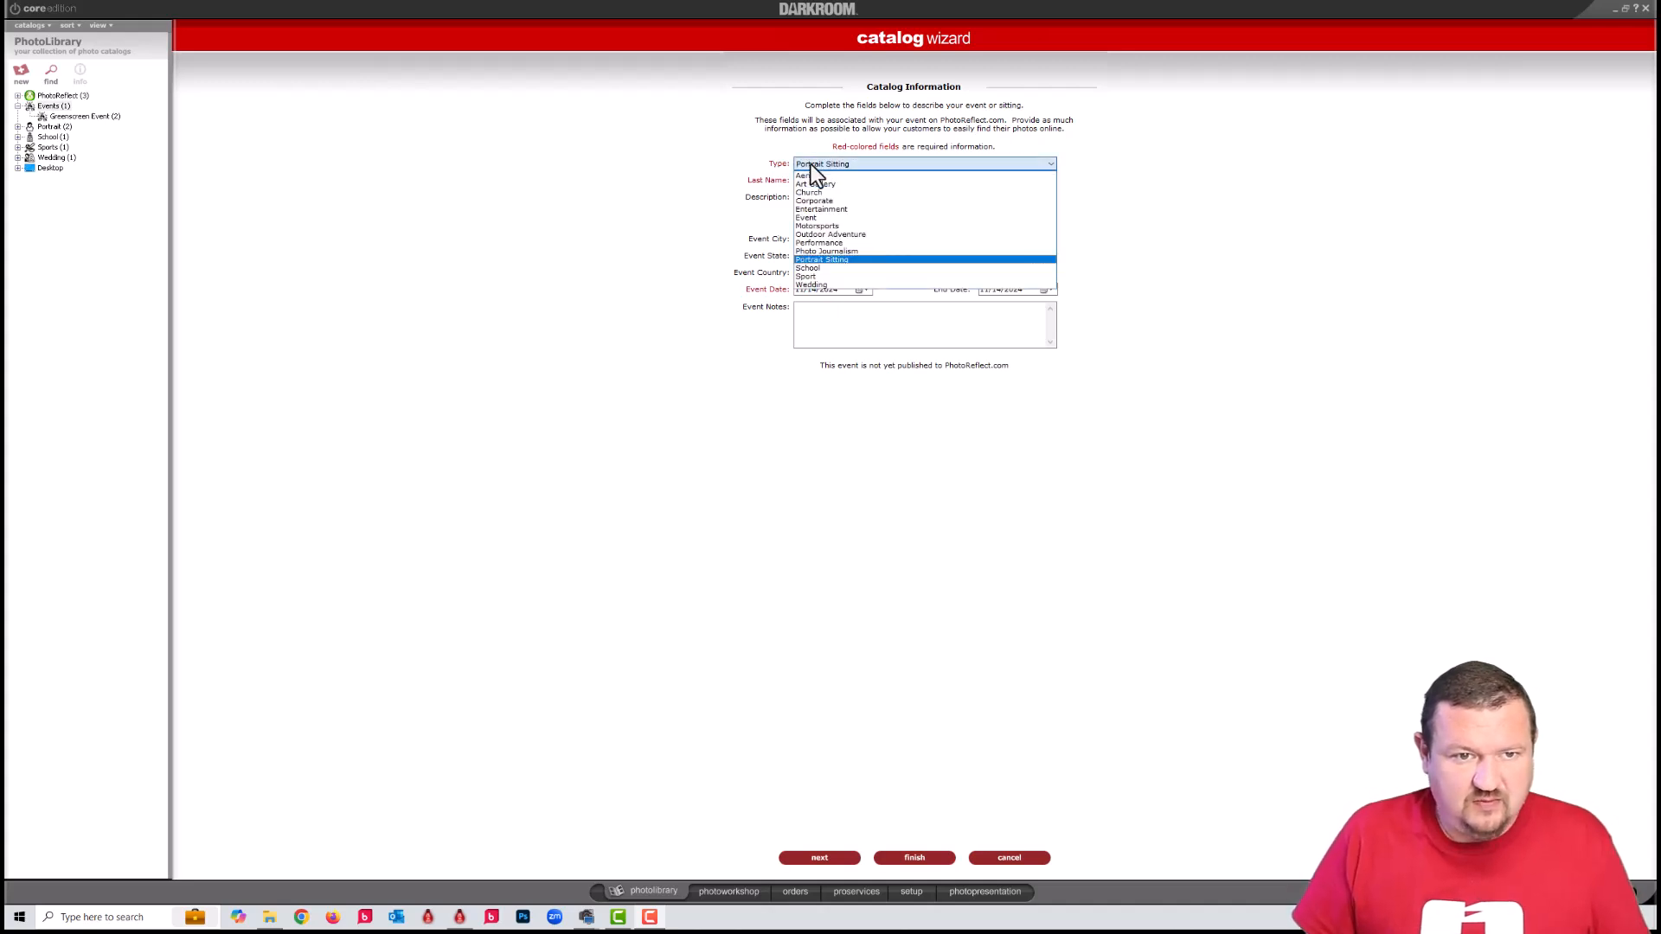
{"action": "left_click", "coordinate": [801, 217]}
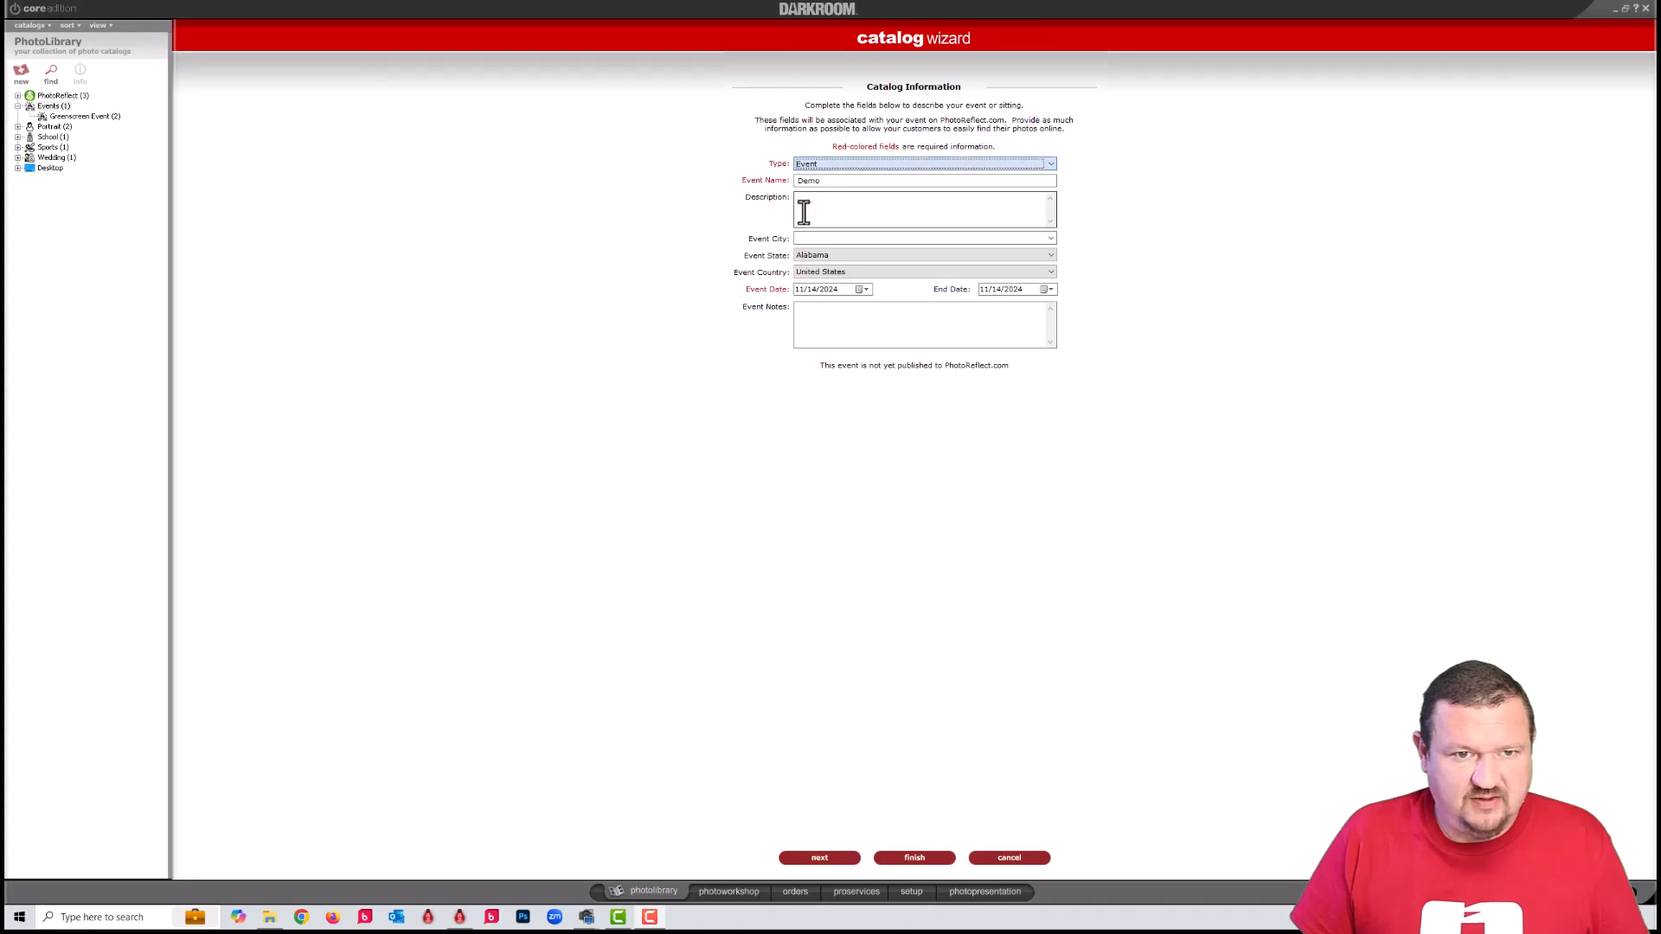
{"action": "left_click", "coordinate": [919, 857]}
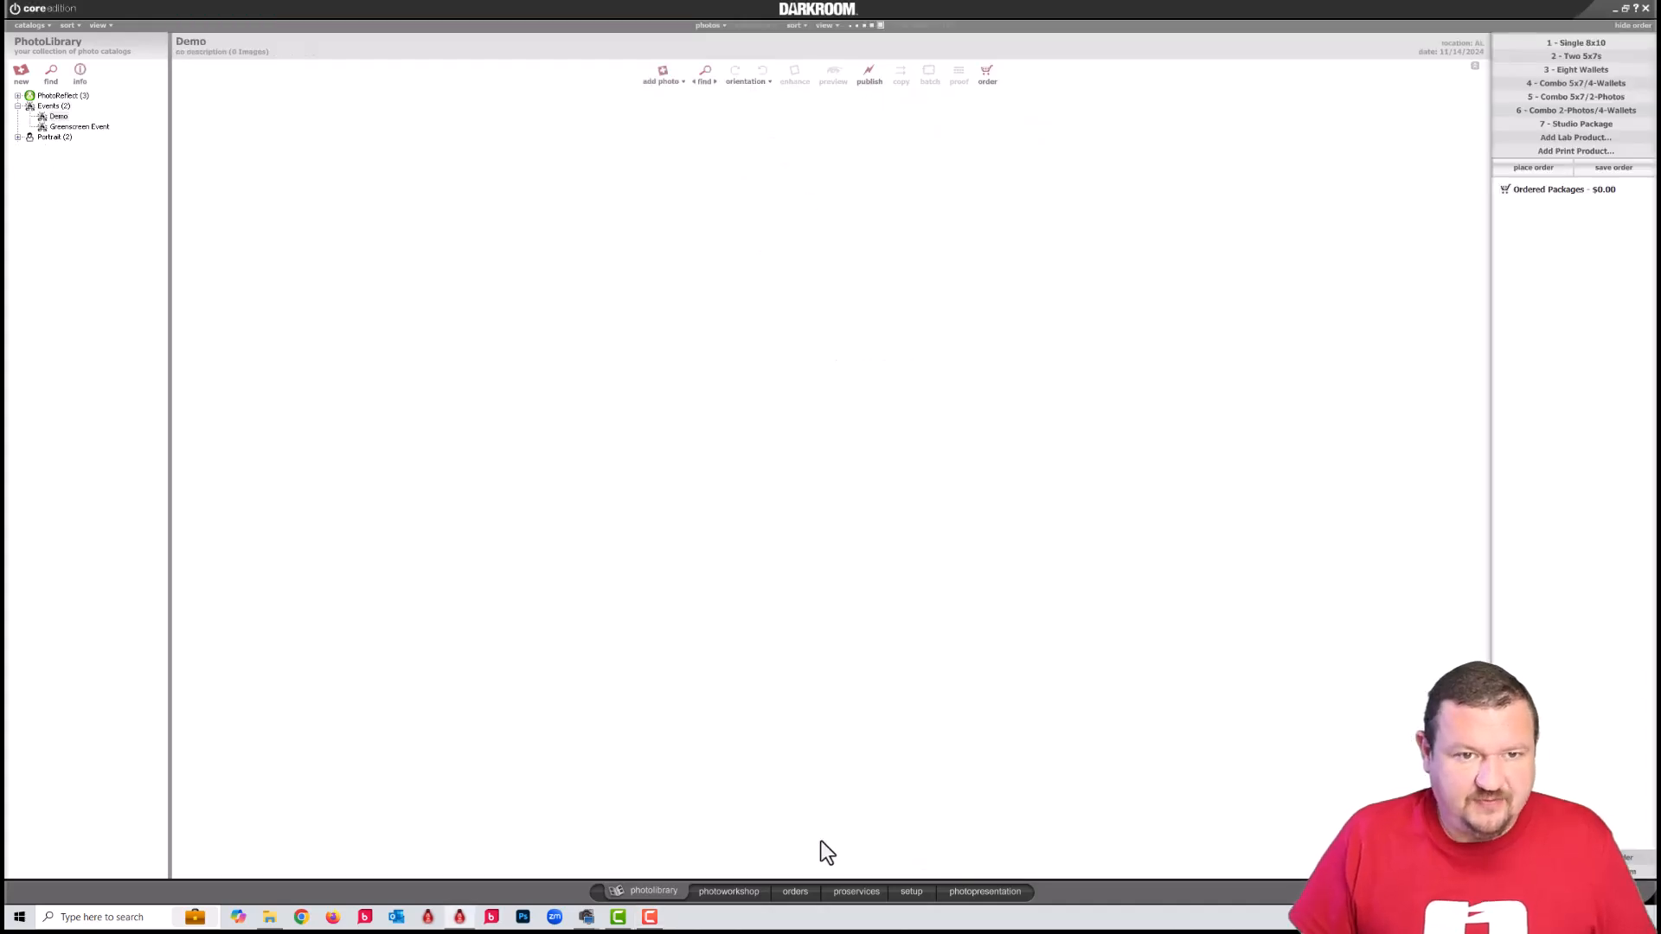
Switch to File Explorer, move its window clear of the catalog area, and open the import folder in Pictures
{"action": "mouse_move", "coordinate": [268, 923]}
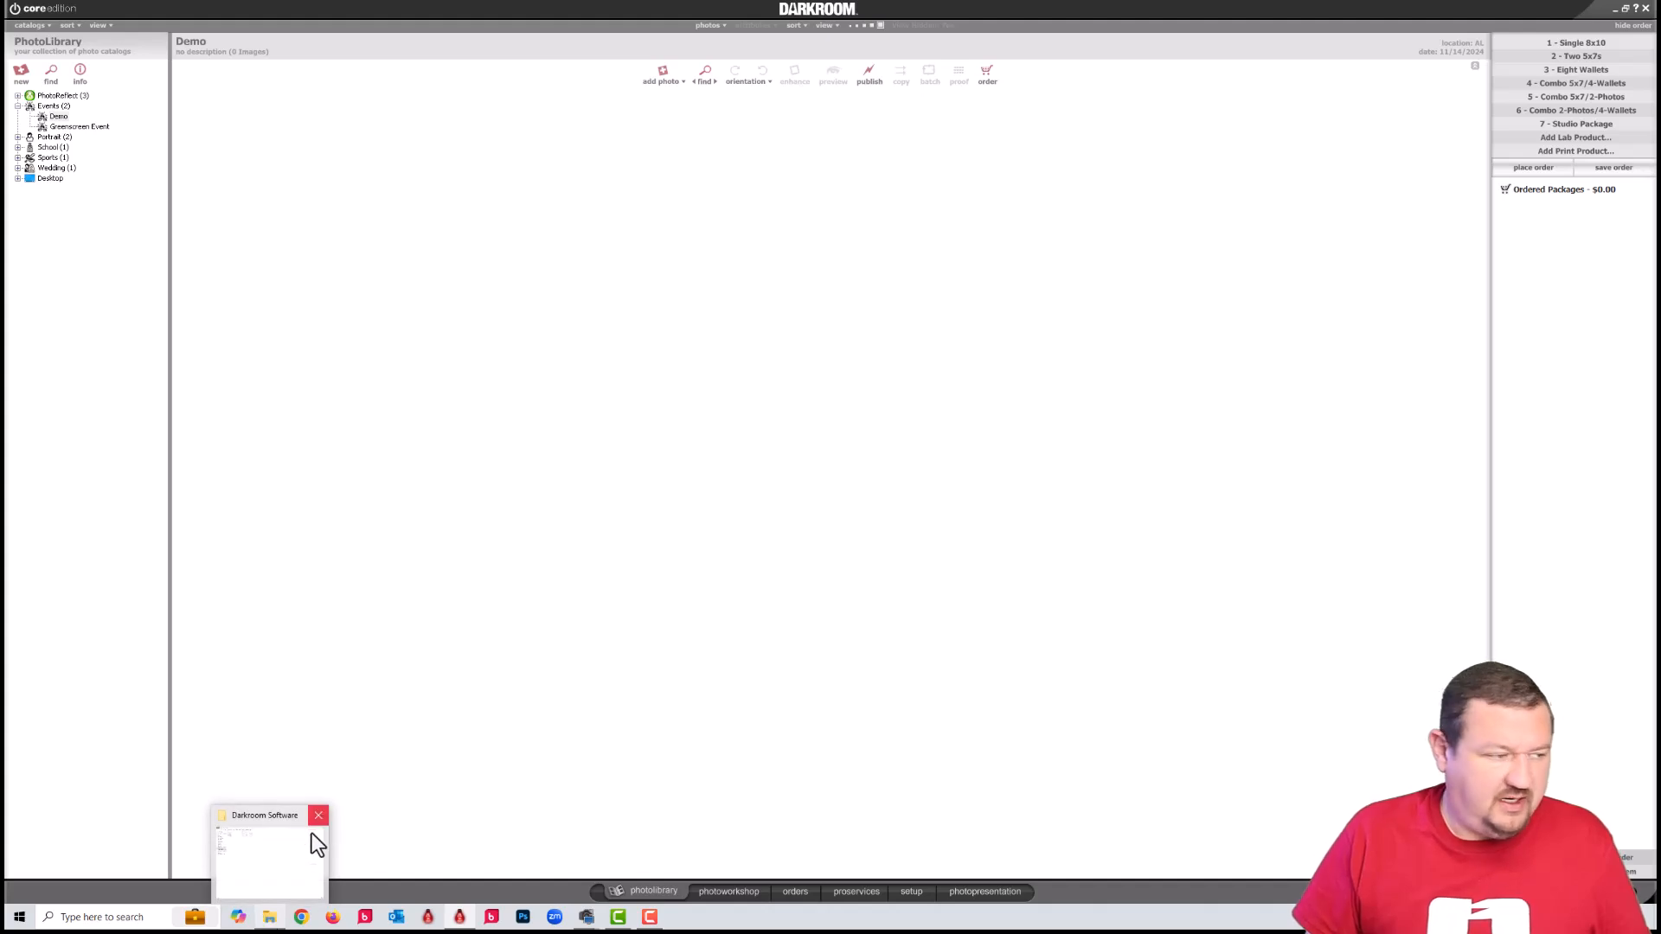
{"action": "left_click", "coordinate": [273, 923]}
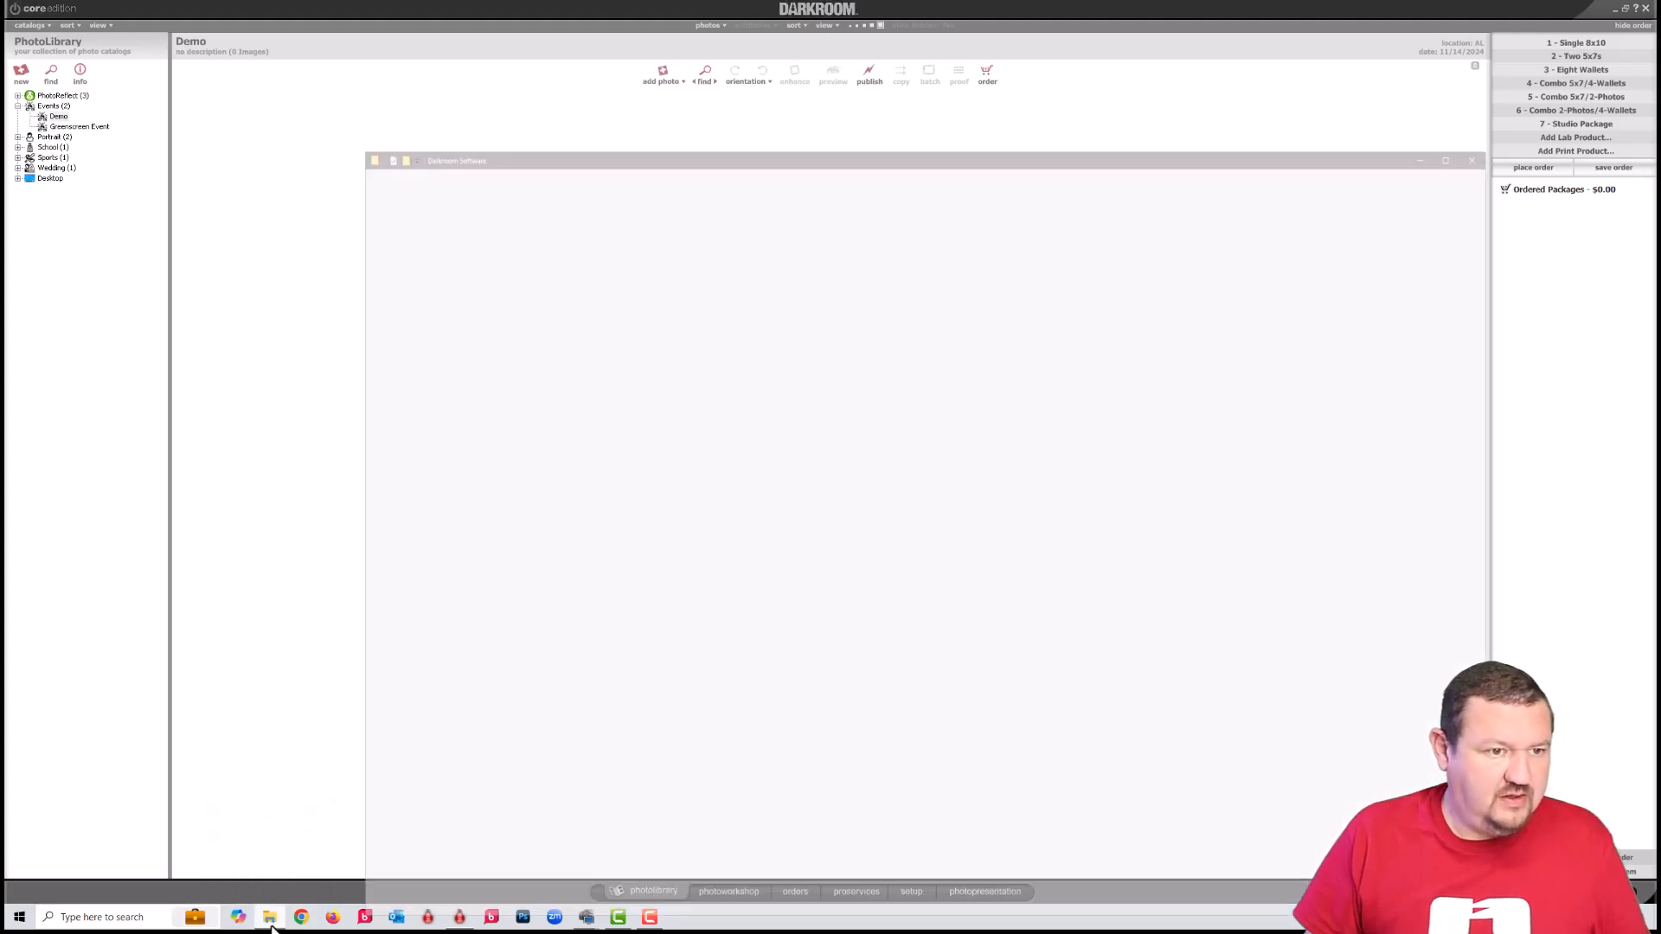
{"action": "left_click_drag", "start_coordinate": [717, 45], "coordinate": [666, 280]}
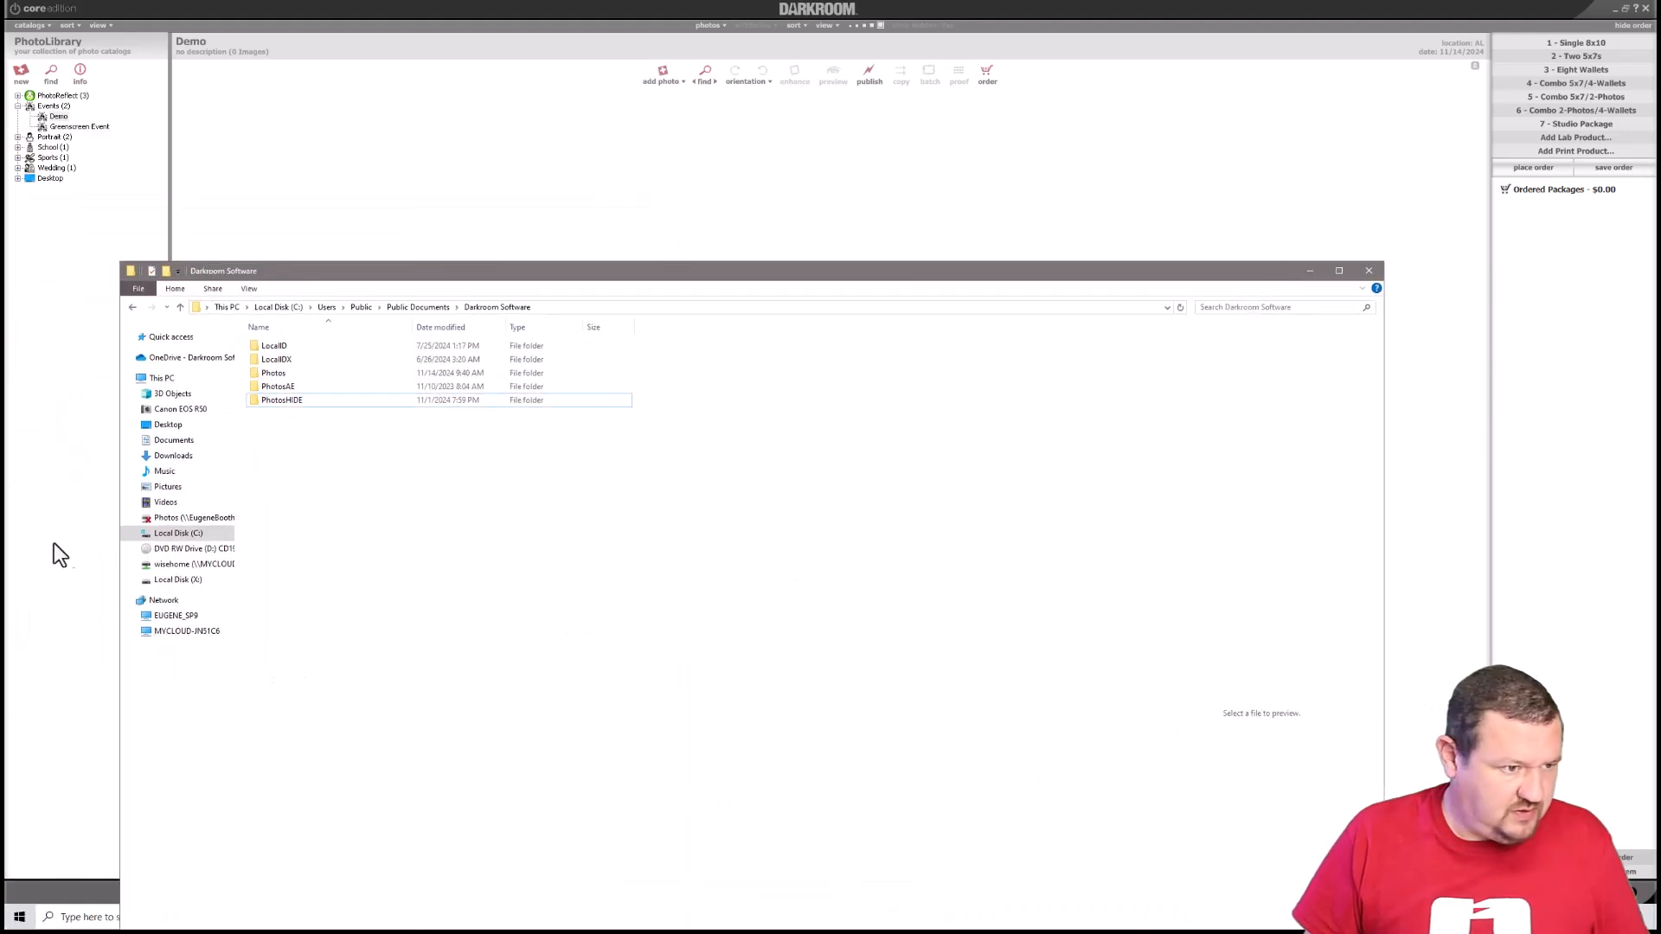
{"action": "left_click", "coordinate": [168, 486]}
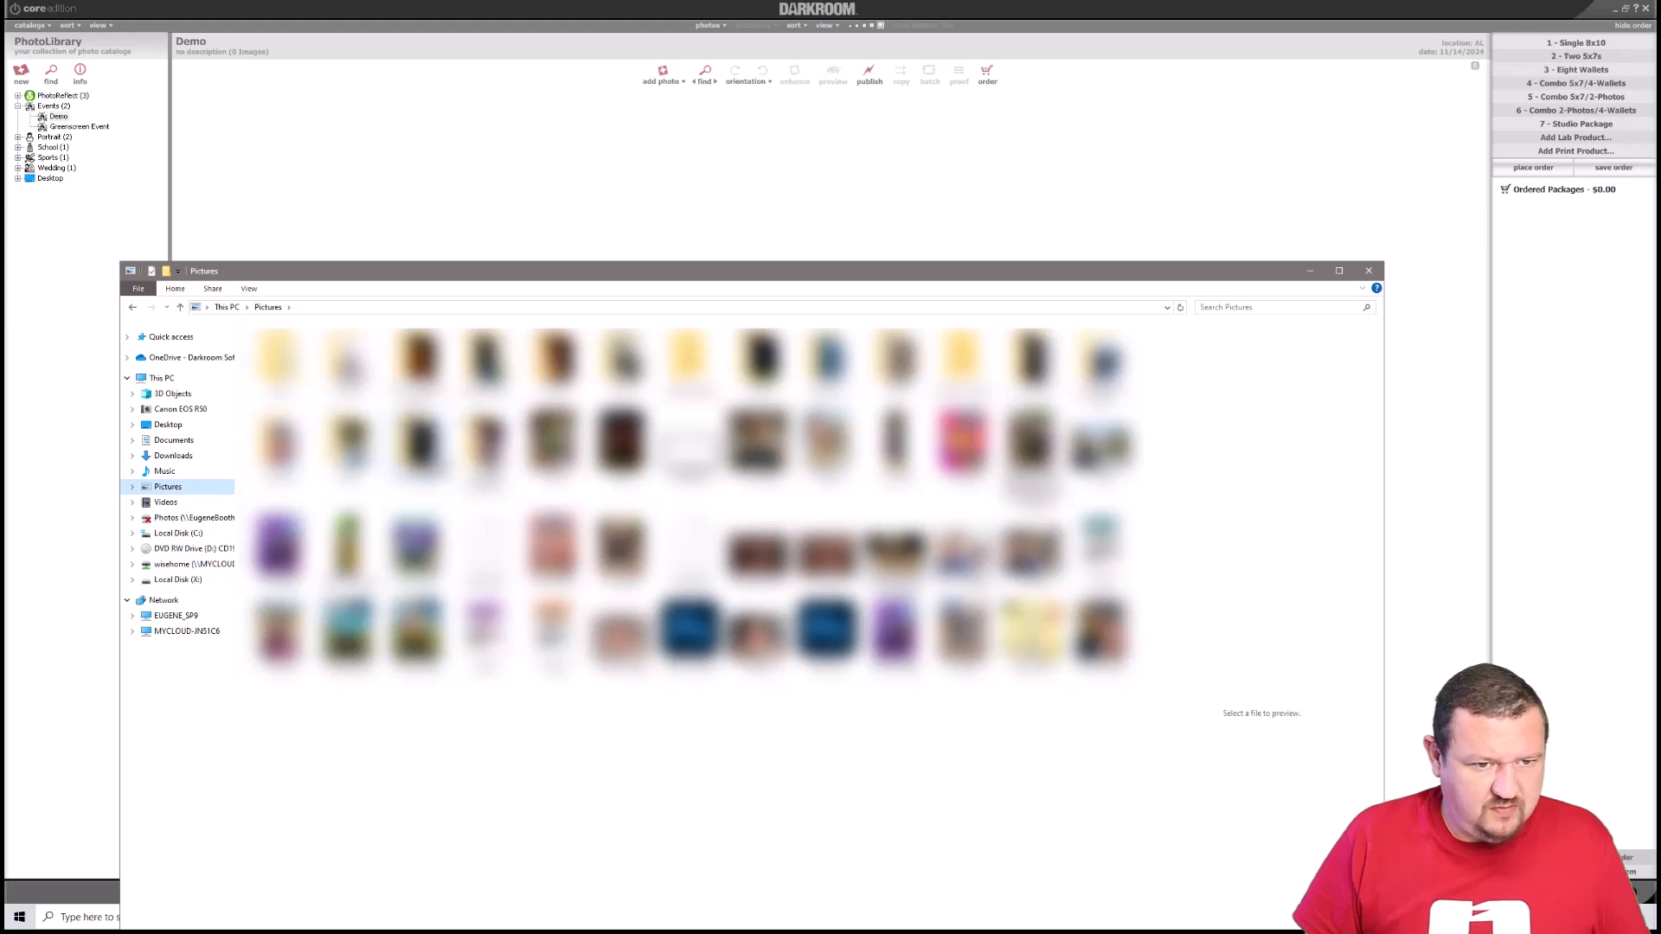
{"action": "double_click", "coordinate": [759, 357]}
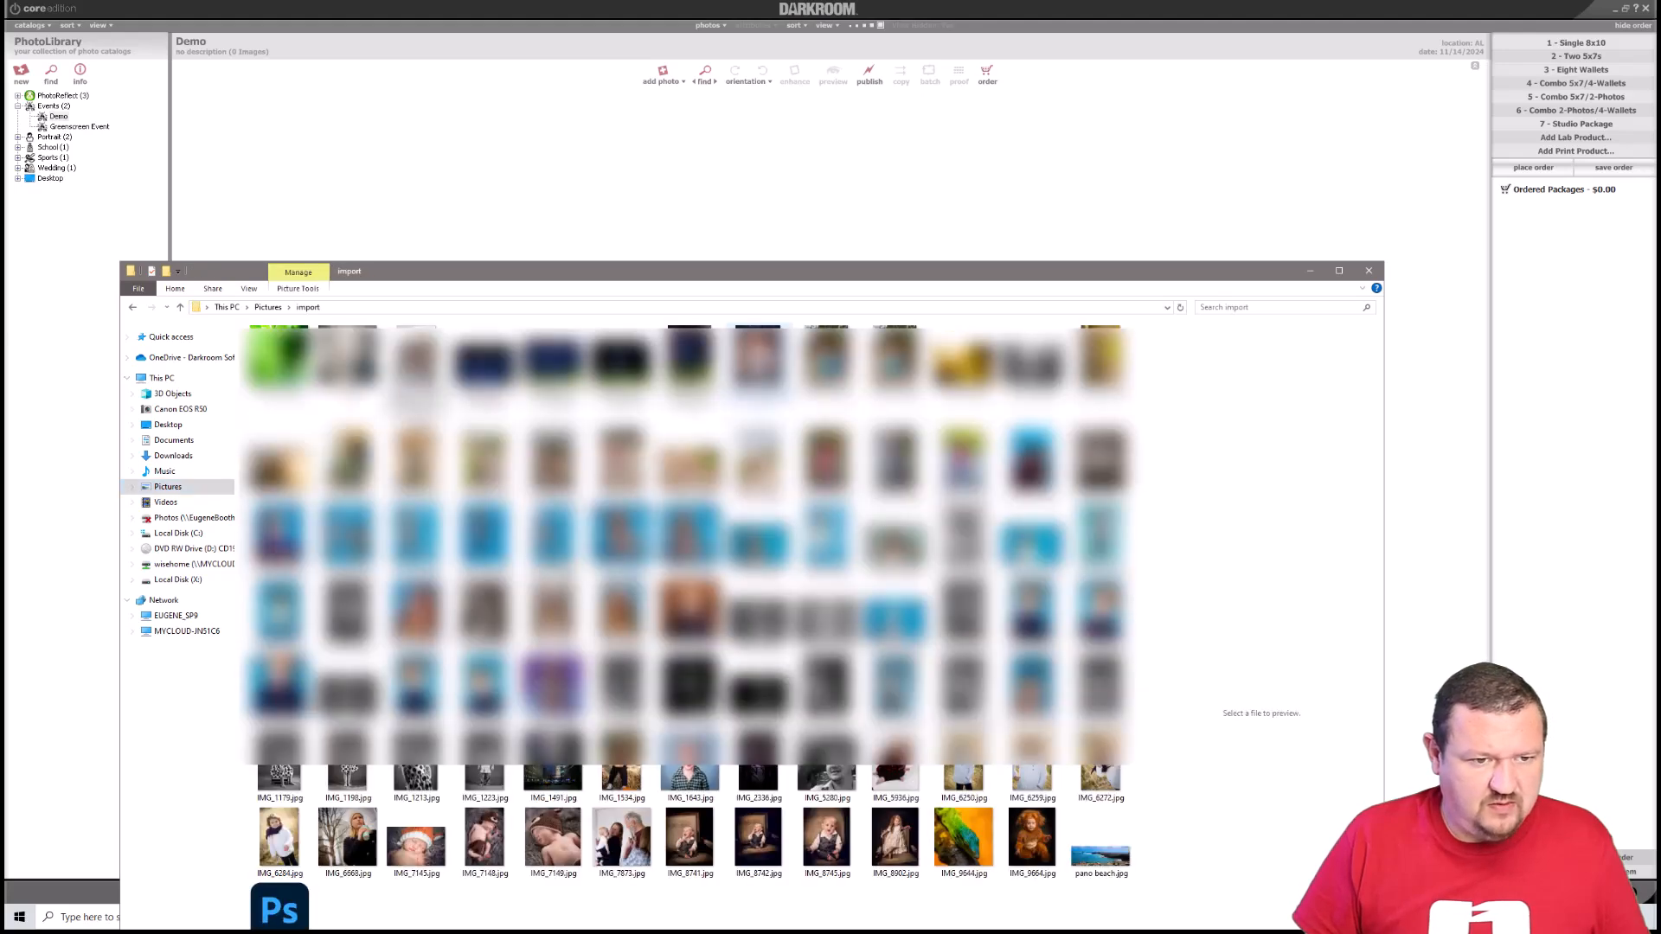
Add the photos from IMG_0789.jpg through IMG_1178.jpg in the import folder to the Demo catalog
{"action": "left_click", "coordinate": [251, 522]}
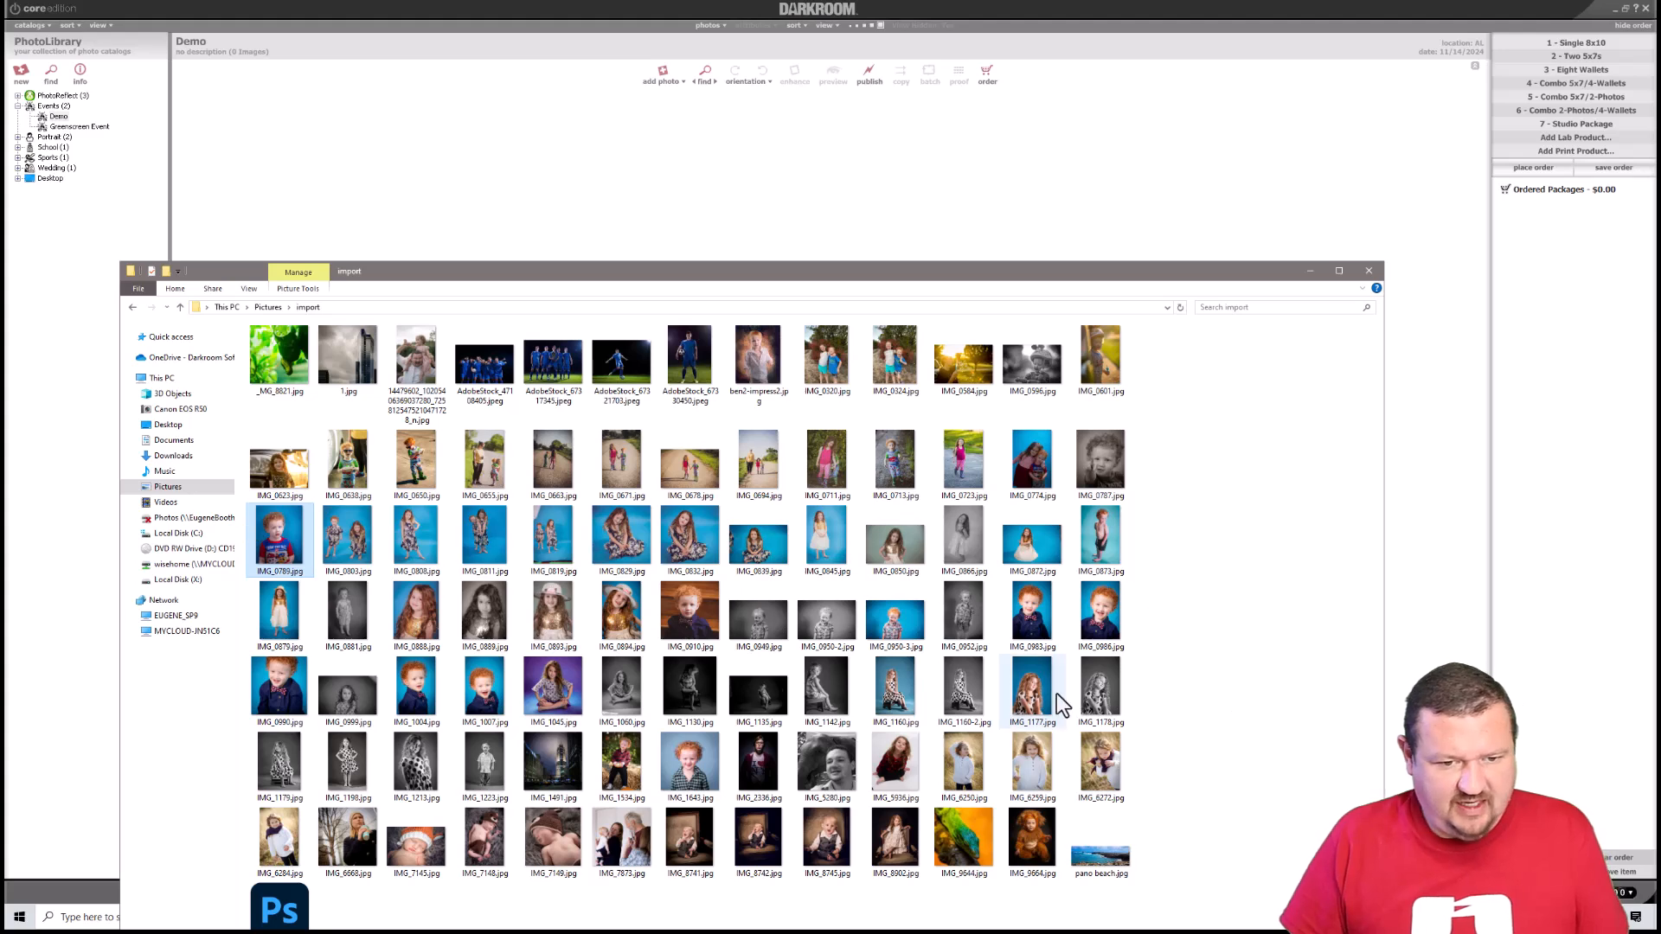
{"action": "left_click", "coordinate": [1101, 705], "text": "shift"}
{"action": "left_click_drag", "start_coordinate": [1098, 616], "coordinate": [620, 199]}
{"action": "left_click", "coordinate": [875, 502]}
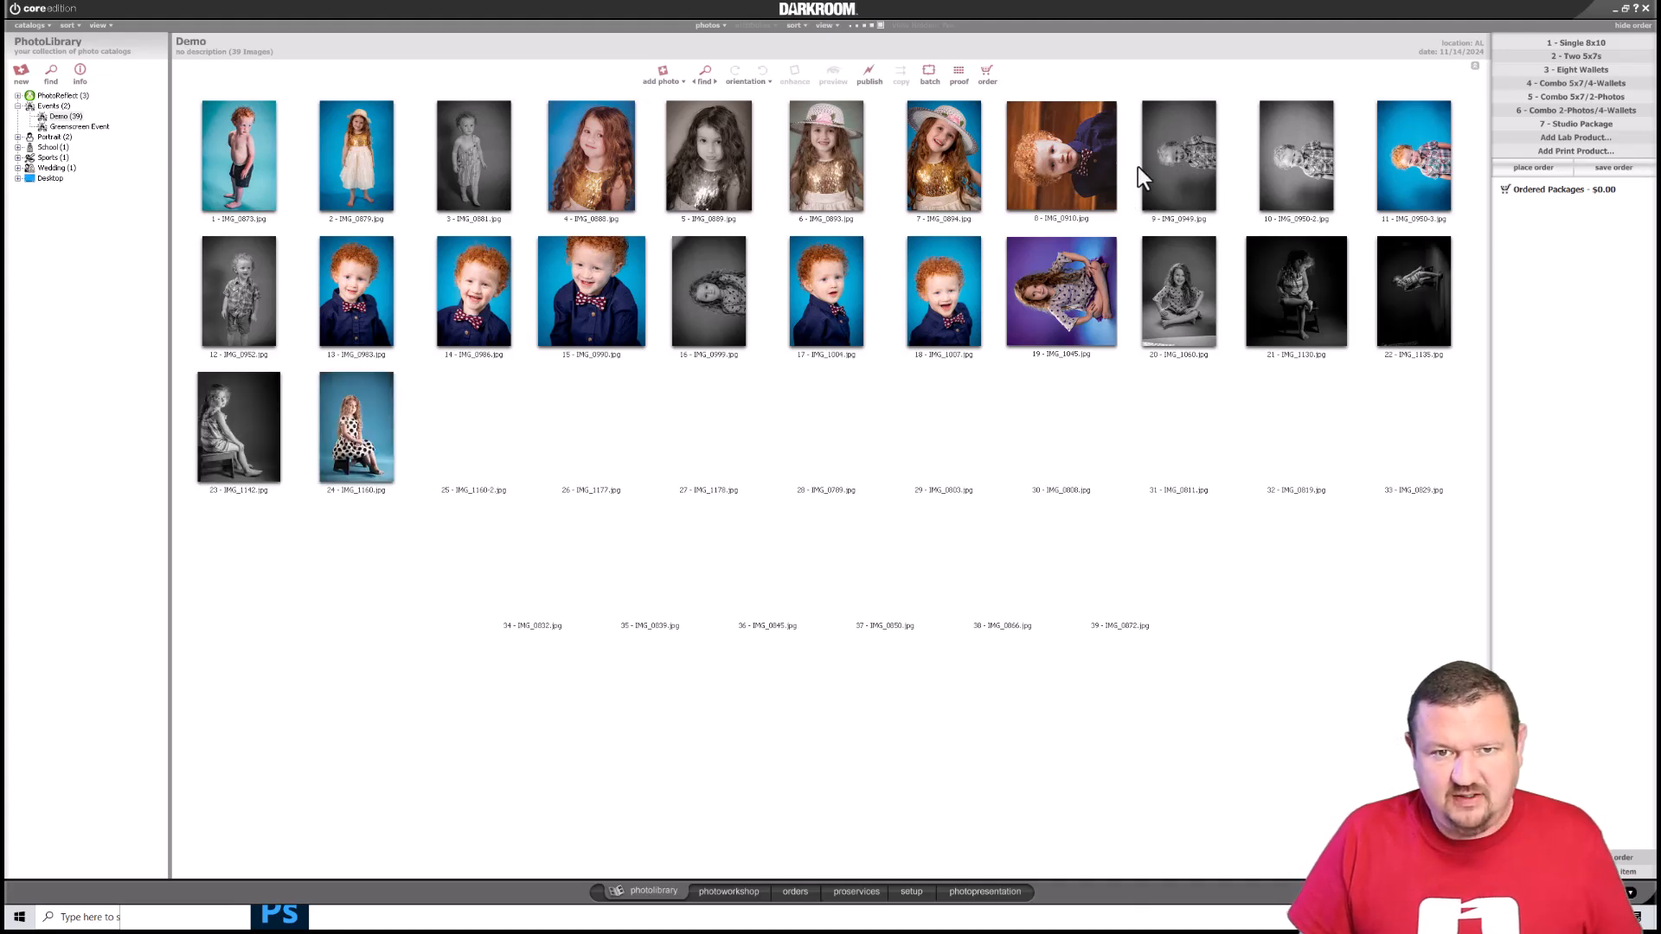
Rotate the sideways photos 8 through 11 in the Demo catalog clockwise together
{"action": "left_click", "coordinate": [1015, 153]}
{"action": "left_click", "coordinate": [1419, 162], "text": "shift"}
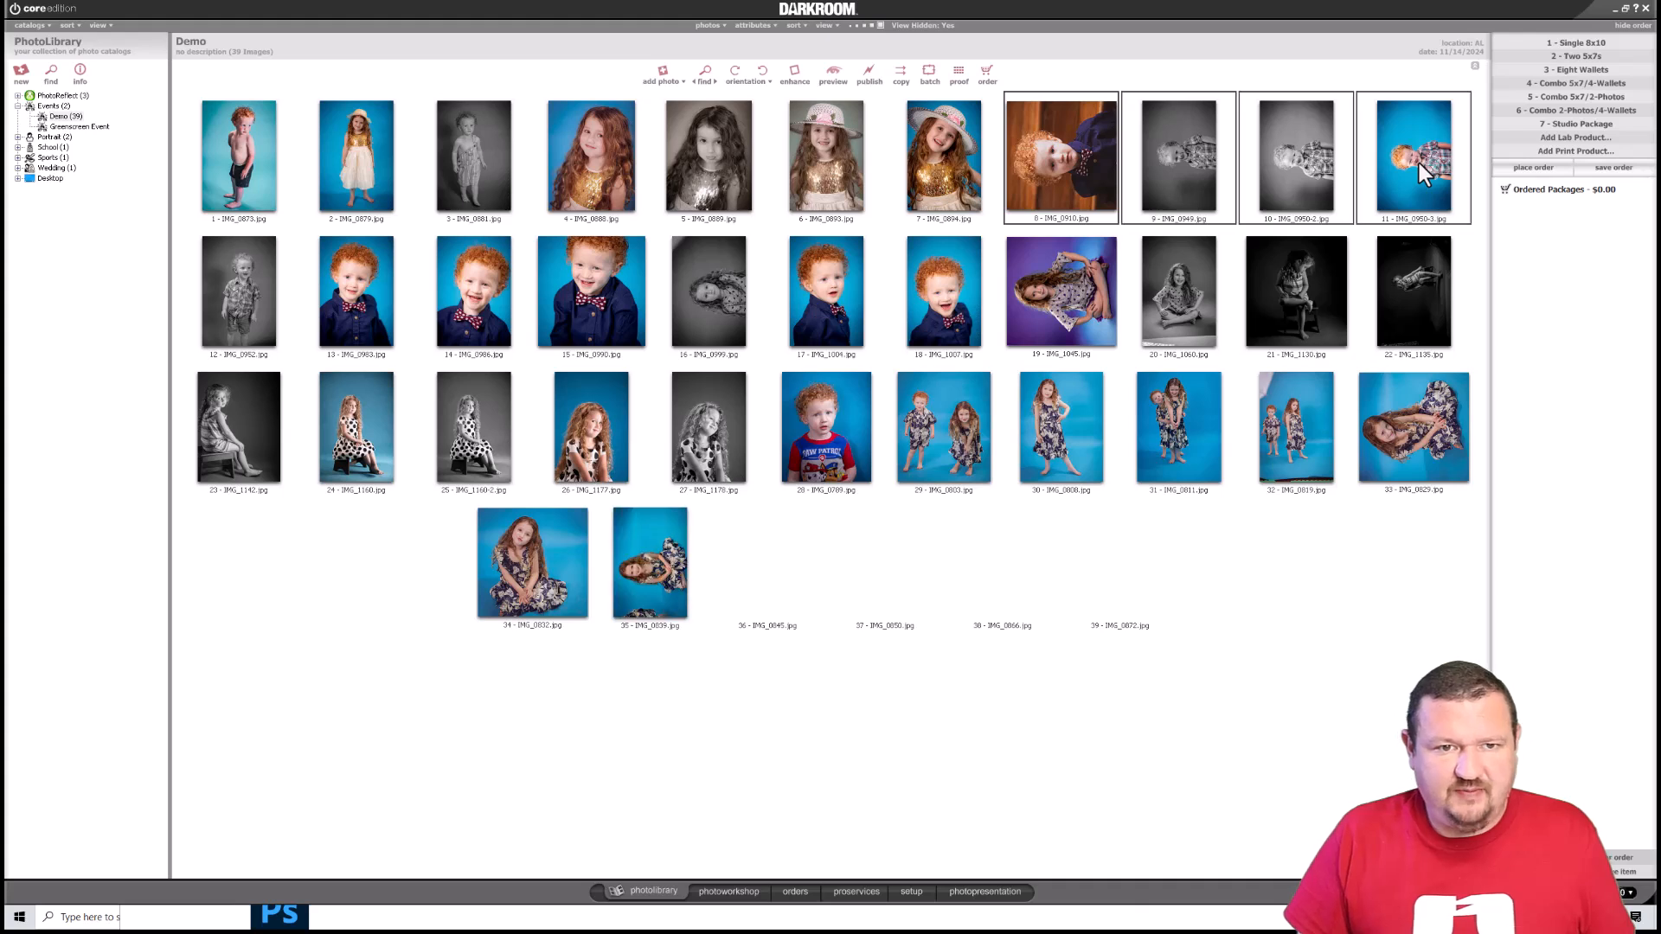
{"action": "left_click", "coordinate": [736, 69]}
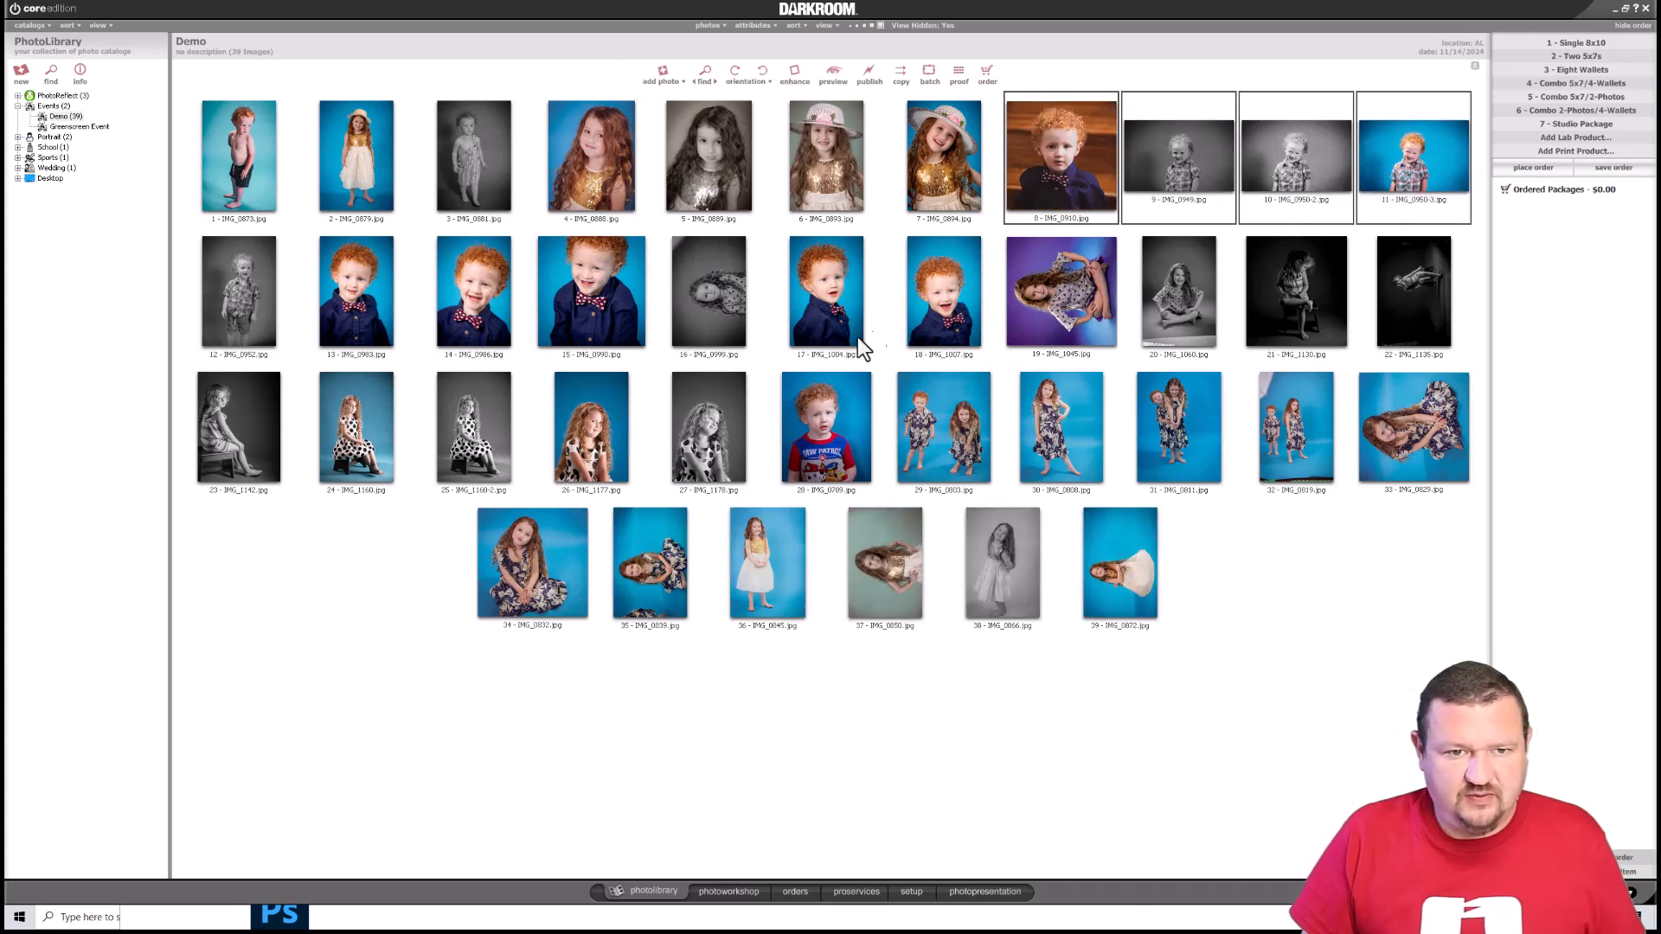
Rotate the remaining sideways photos 16, 33, 19, 39, 37, 35 and 22 upright one by one
{"action": "left_click", "coordinate": [676, 287]}
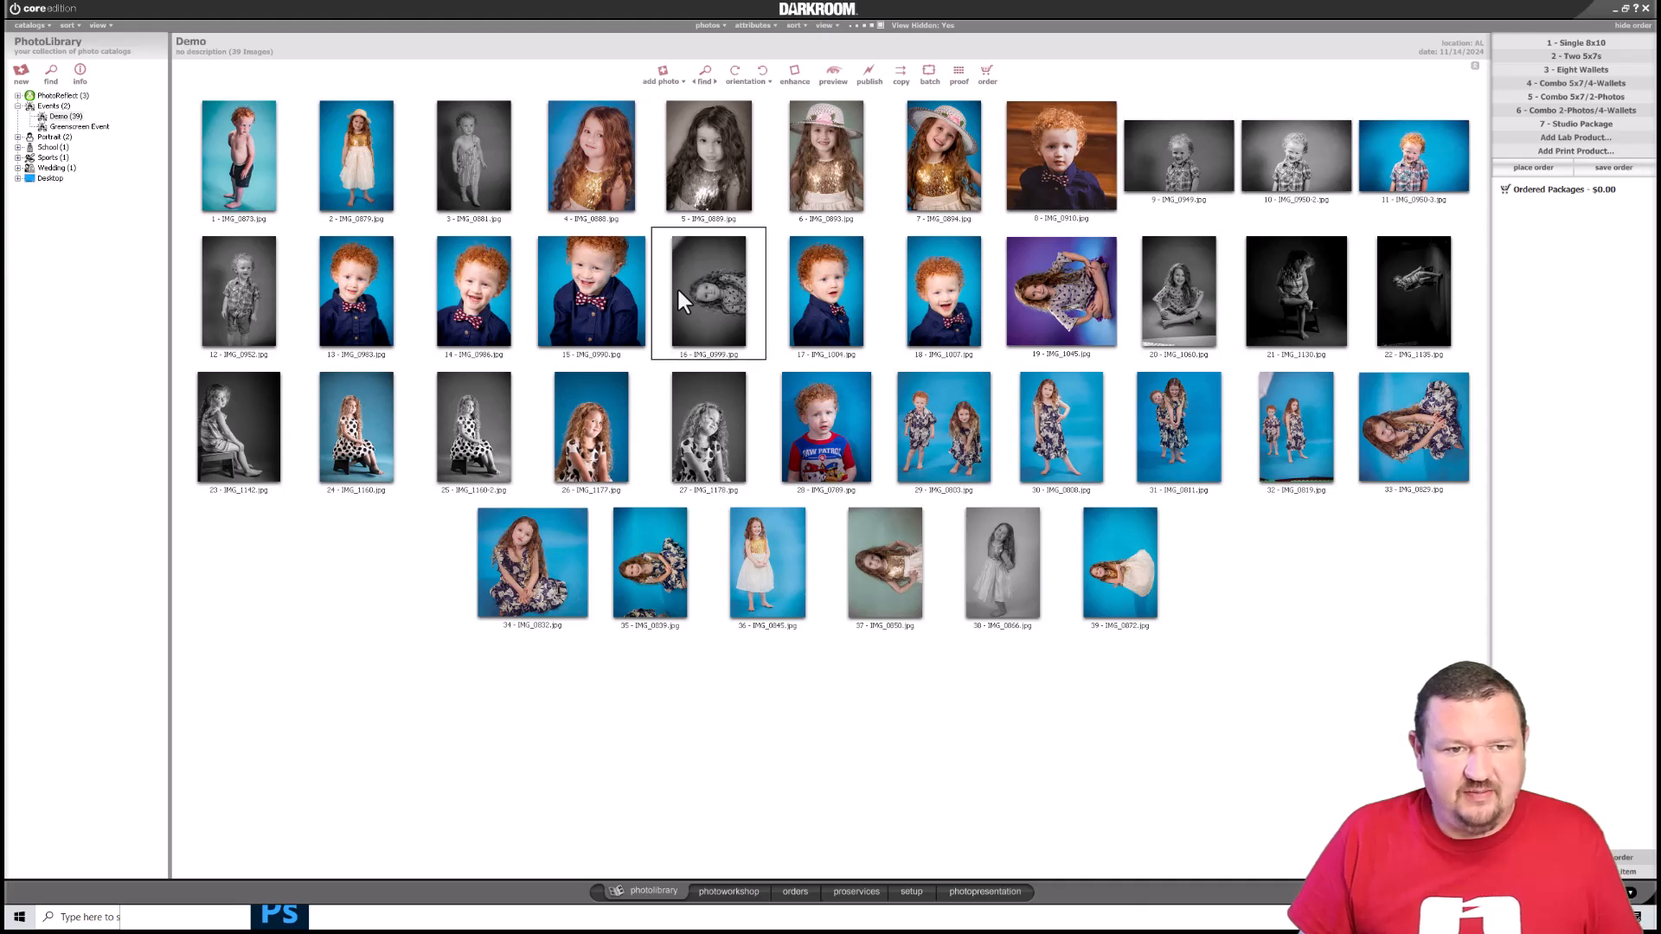
{"action": "key", "text": "ctrl+r"}
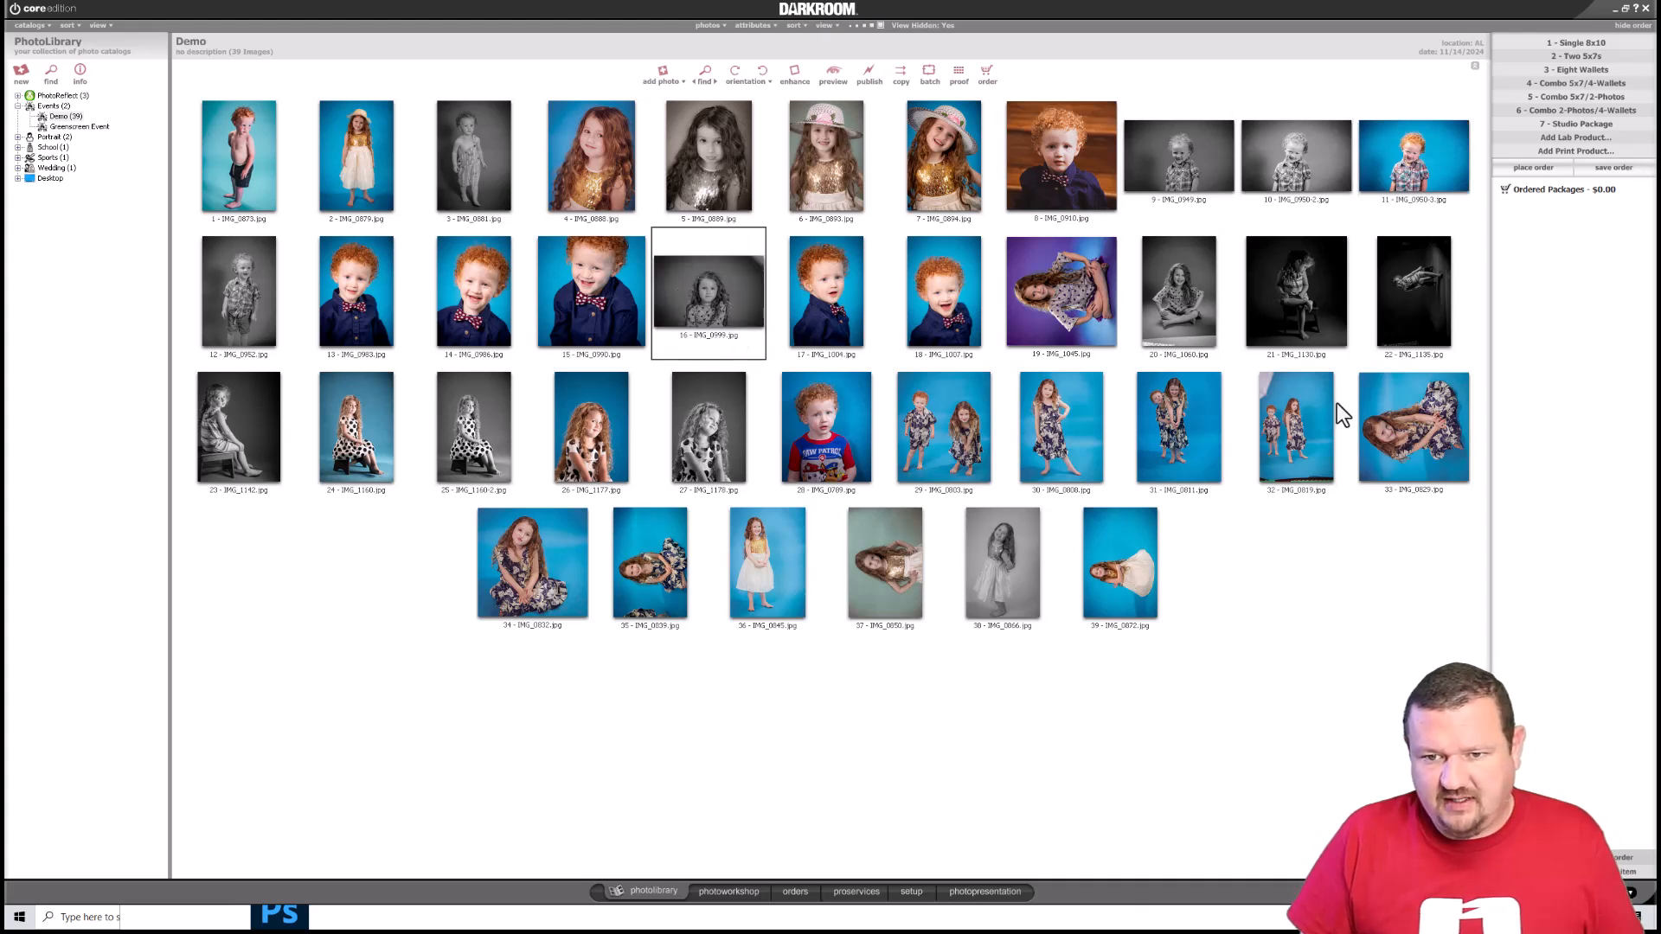
{"action": "left_click", "coordinate": [1366, 432]}
{"action": "key", "text": "ctrl+r"}
{"action": "left_click", "coordinate": [1019, 285]}
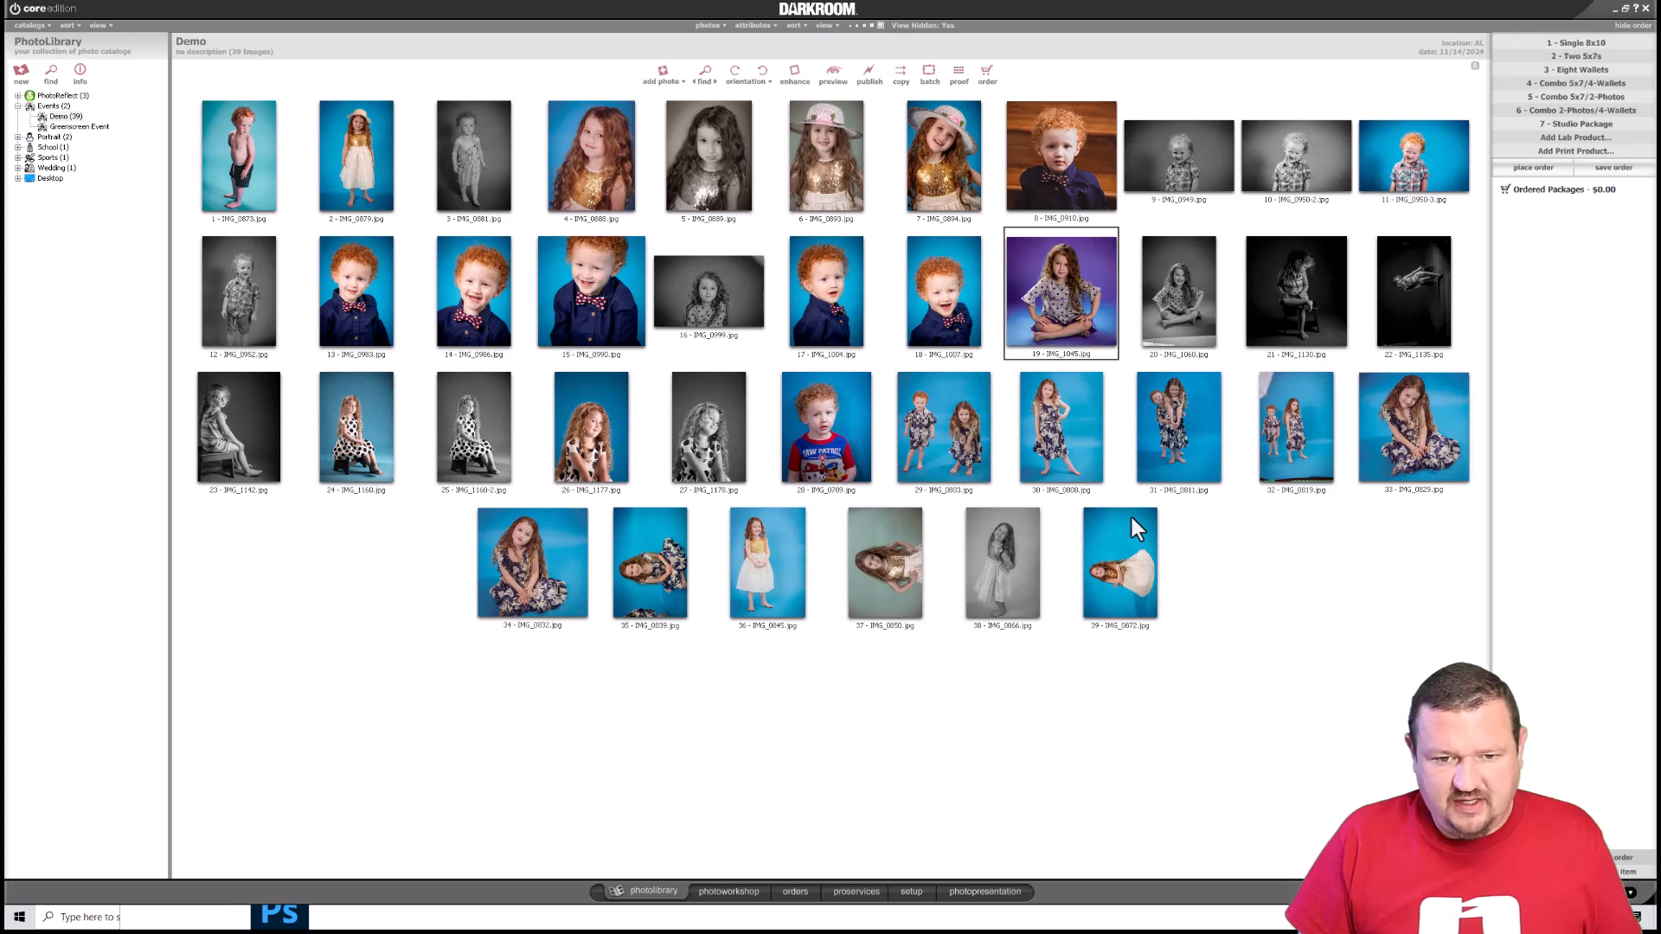
{"action": "left_click", "coordinate": [1111, 565]}
{"action": "key", "text": "ctrl+r"}
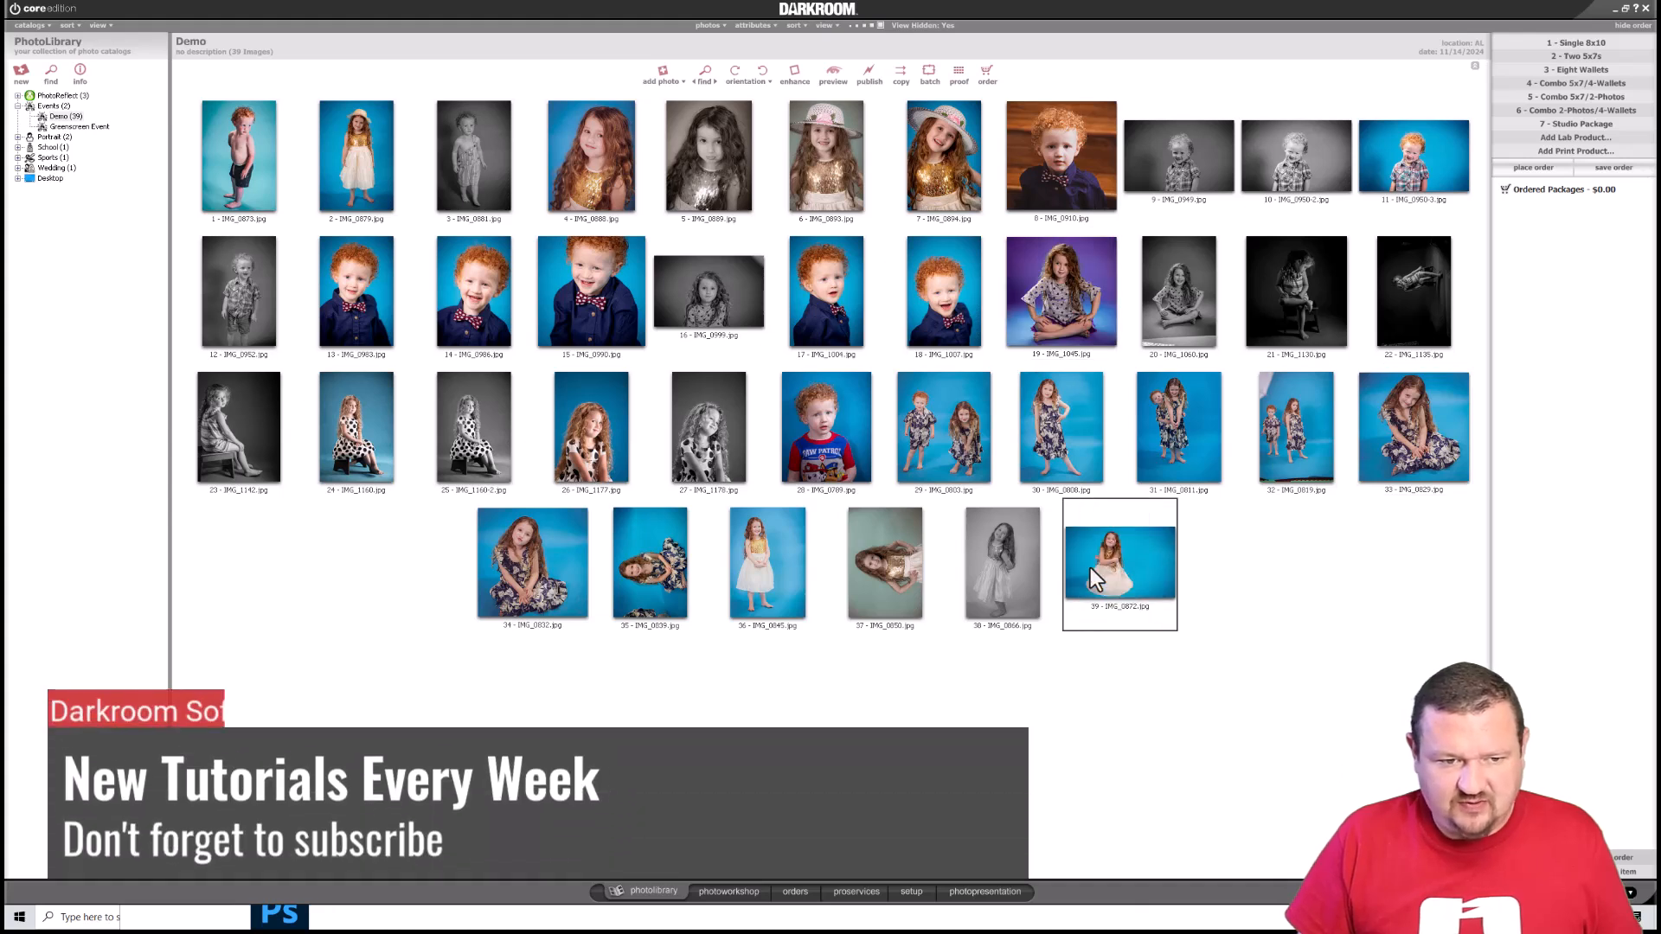
{"action": "left_click", "coordinate": [852, 563]}
{"action": "key", "text": "ctrl+r"}
{"action": "left_click", "coordinate": [632, 562]}
{"action": "key", "text": "ctrl+r"}
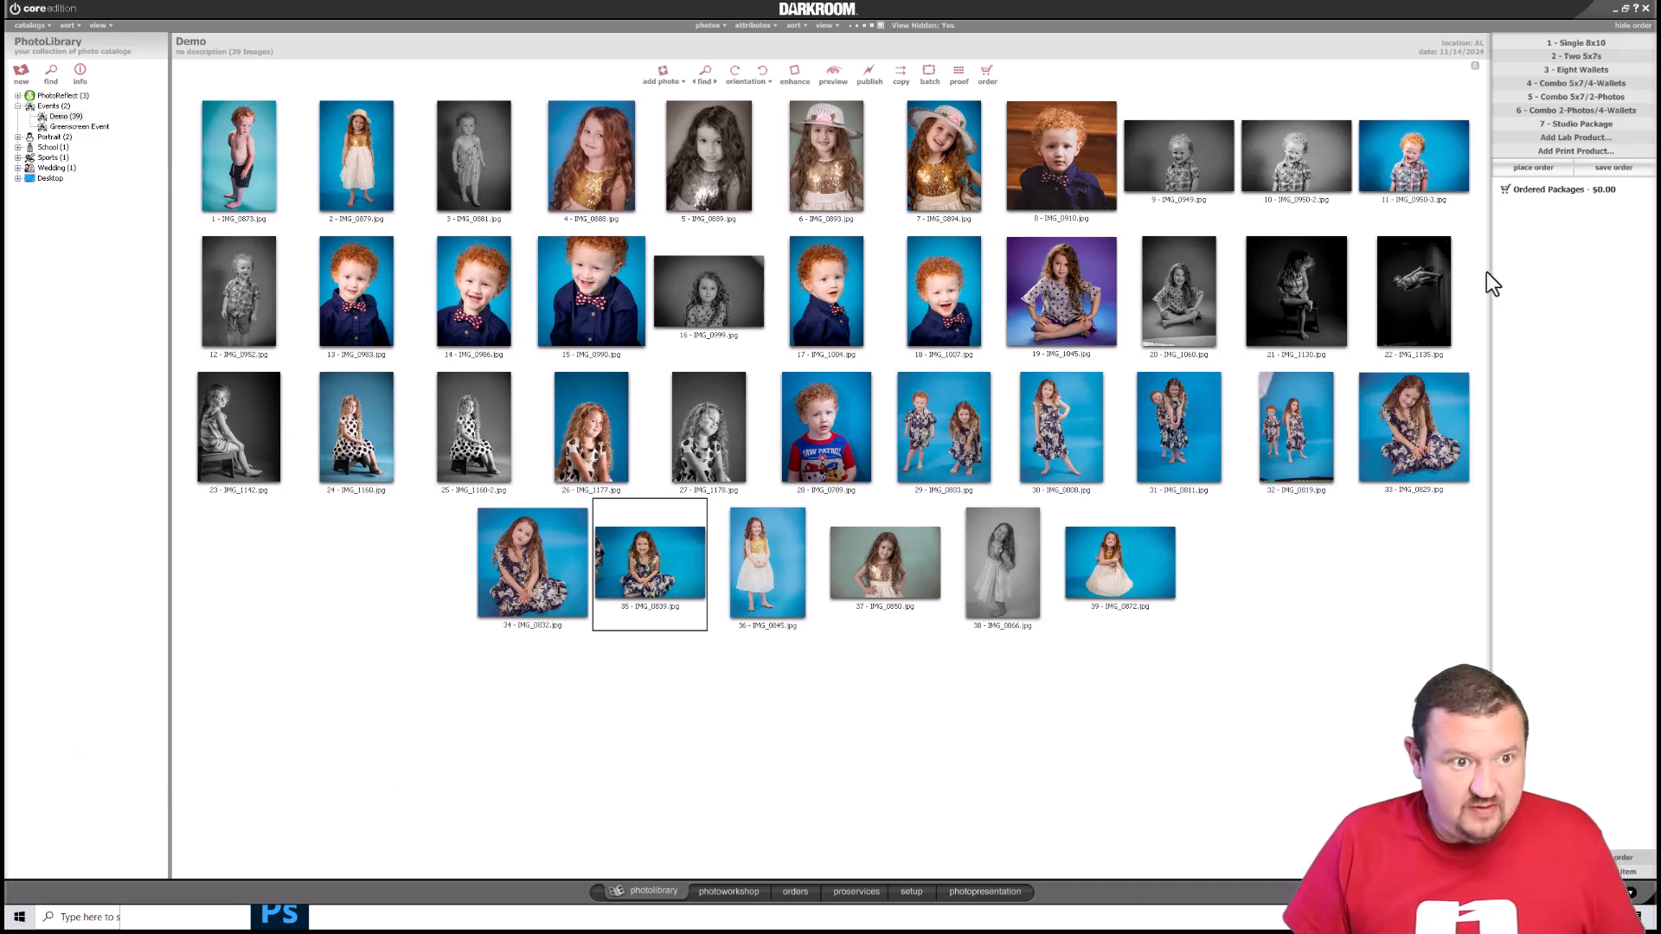
{"action": "left_click", "coordinate": [1405, 272]}
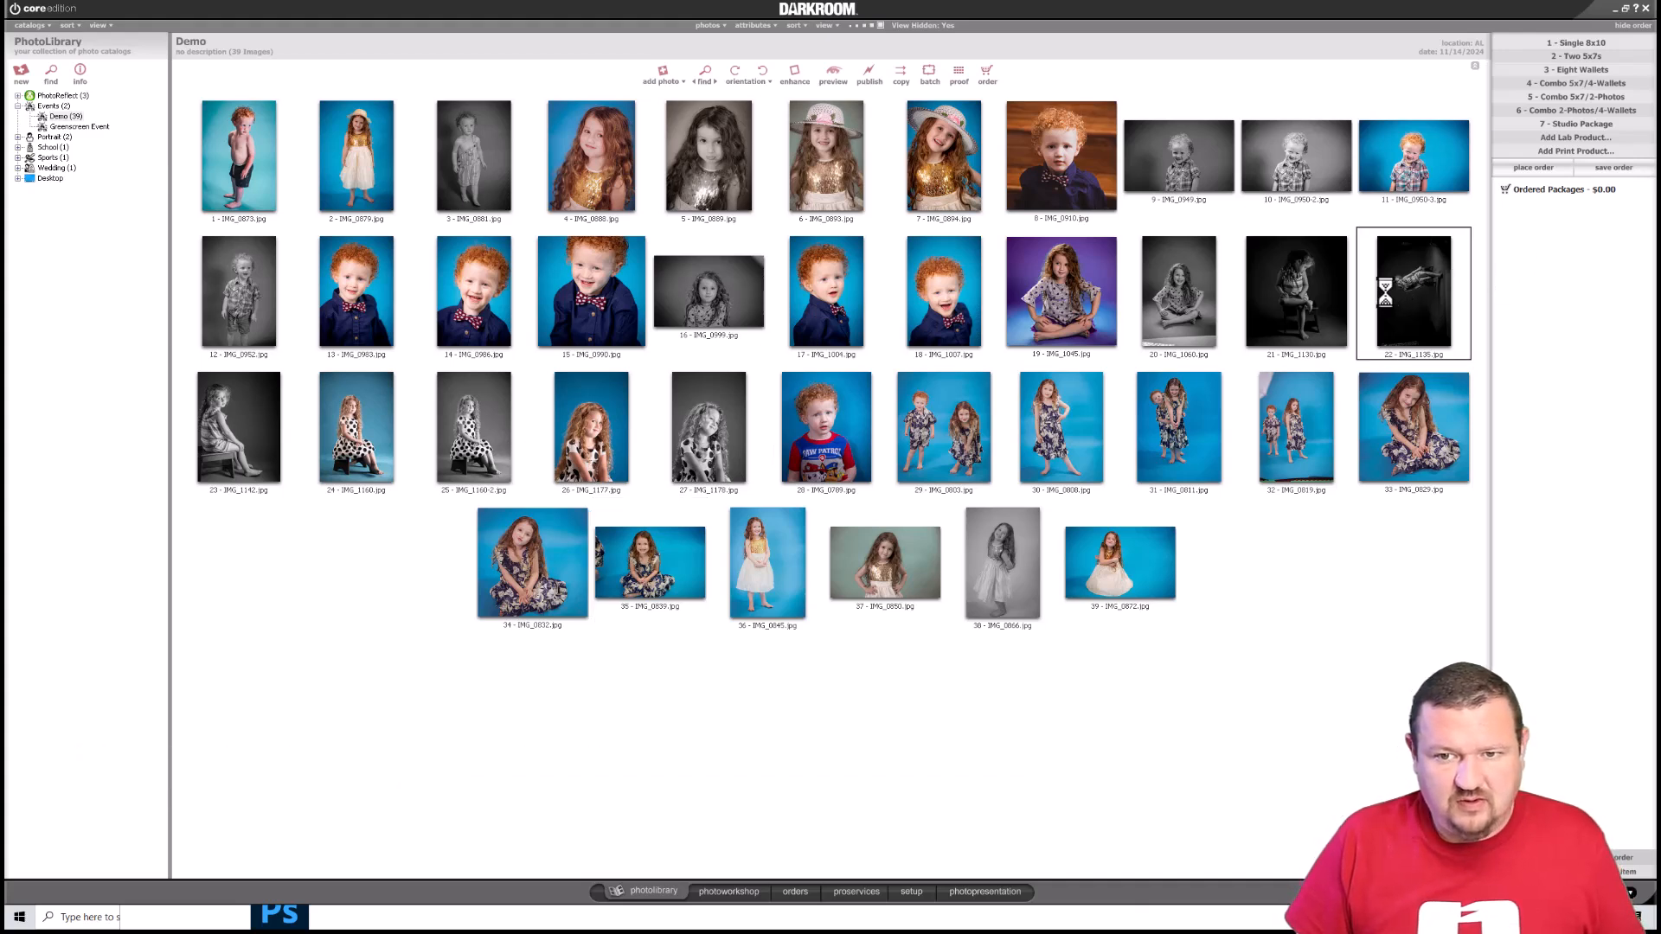
{"action": "key", "text": "ctrl+r"}
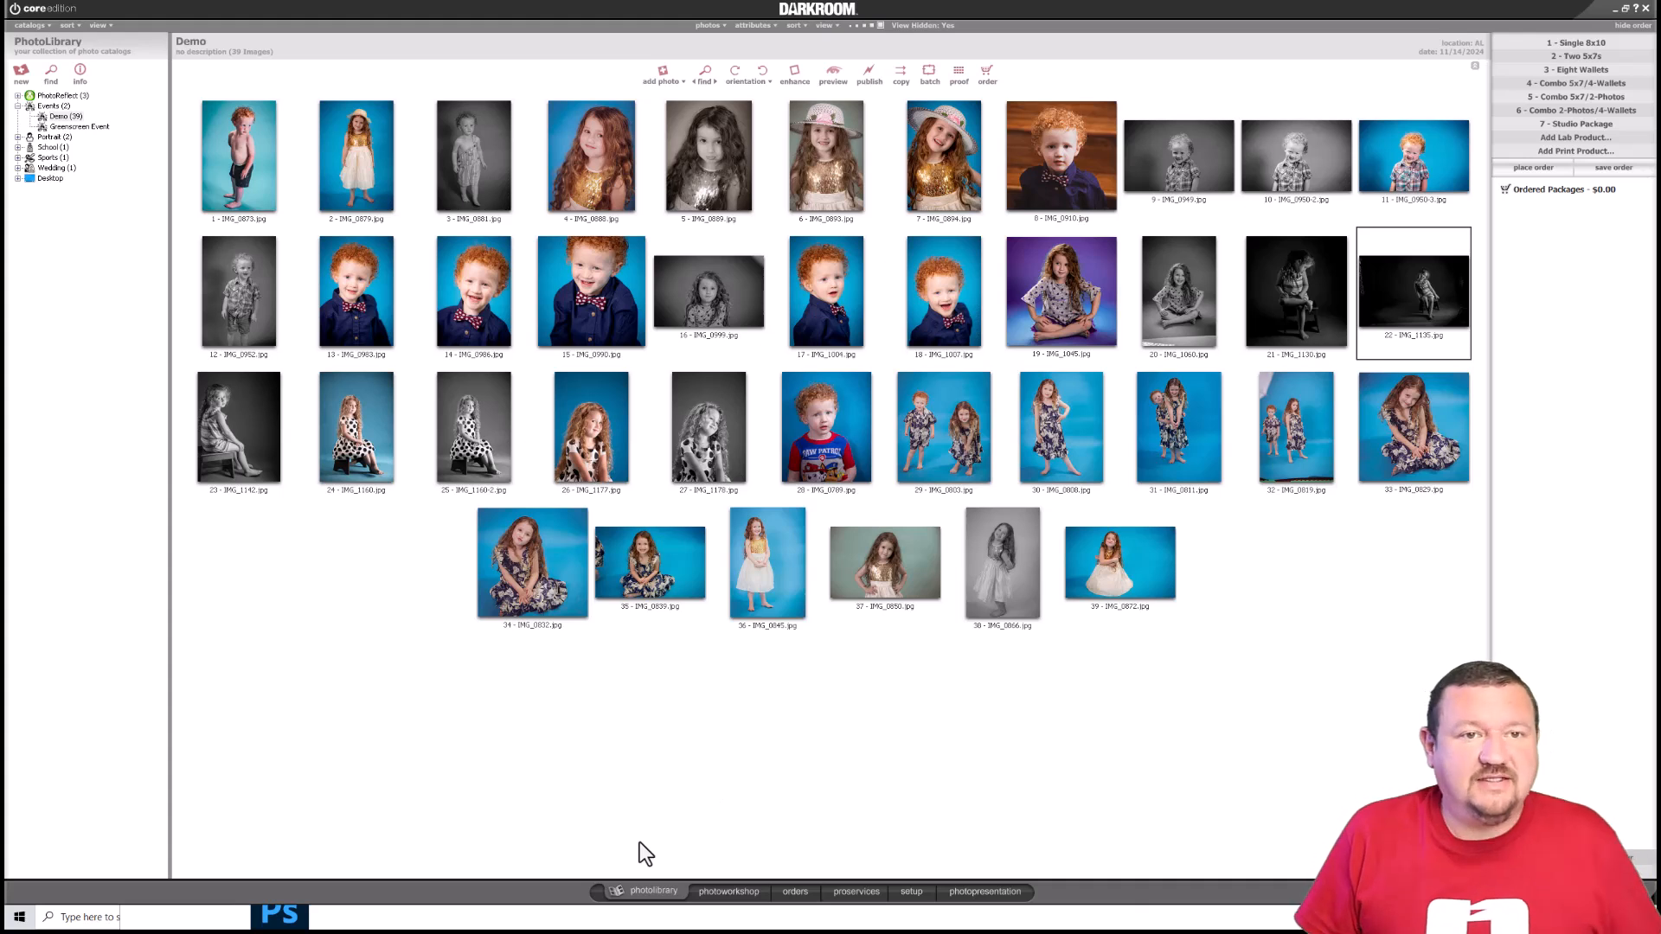
Open photo 22 in the photo workshop, show filenames in the filmstrip, and display the order panel
{"action": "left_click", "coordinate": [724, 891]}
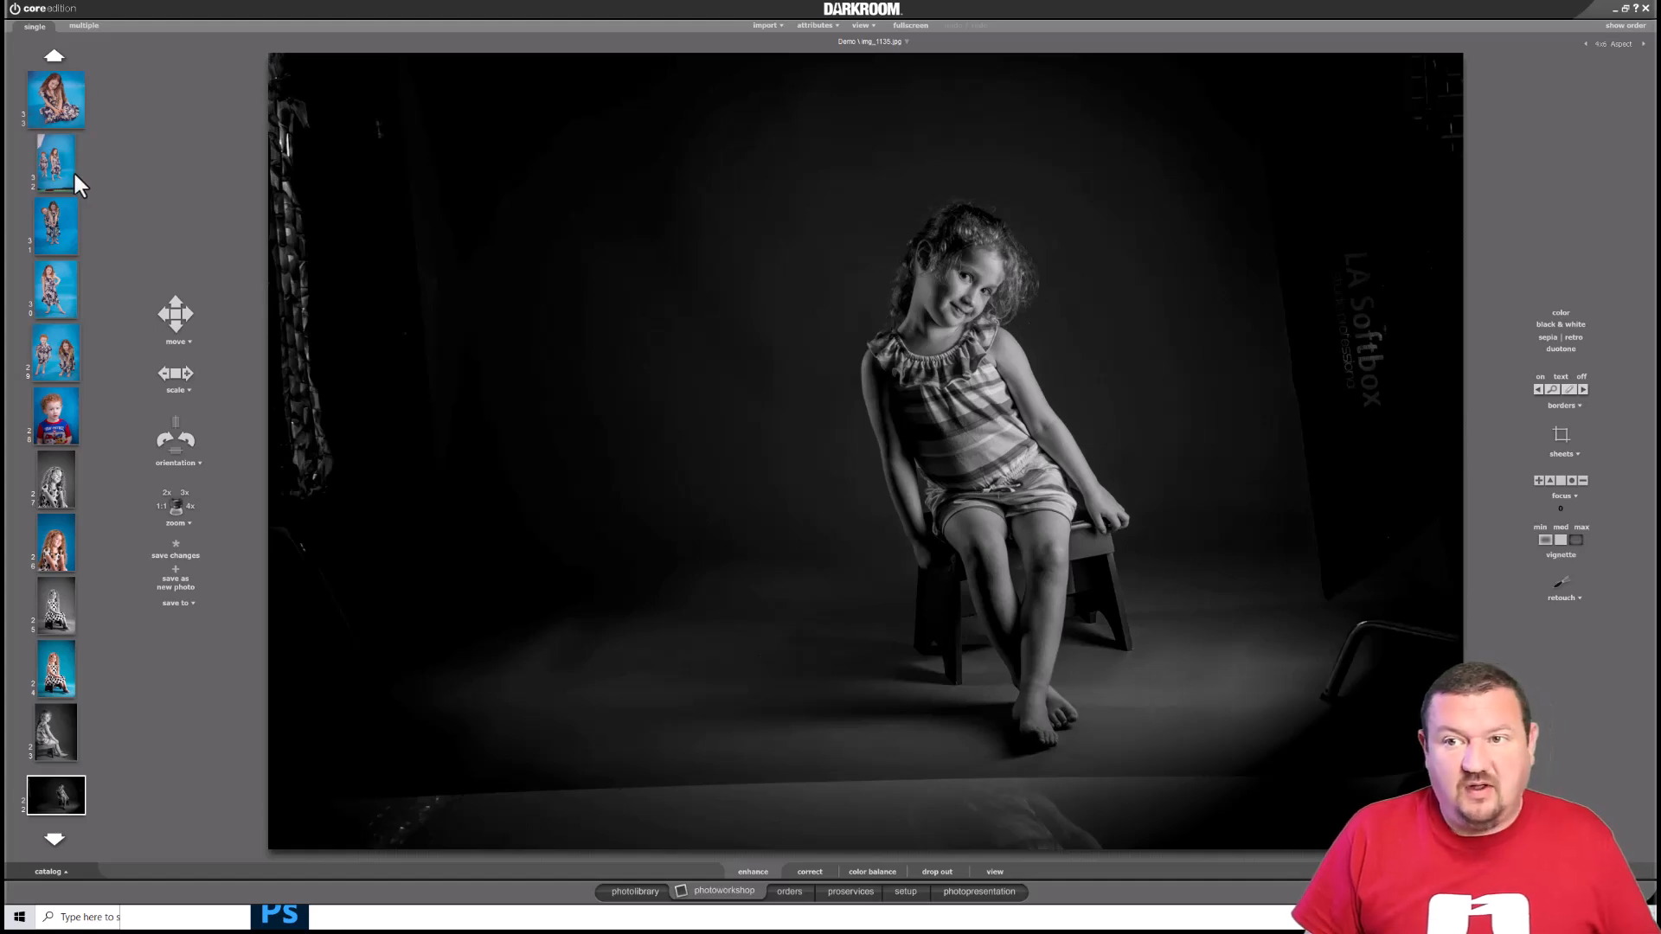
{"action": "right_click", "coordinate": [60, 146]}
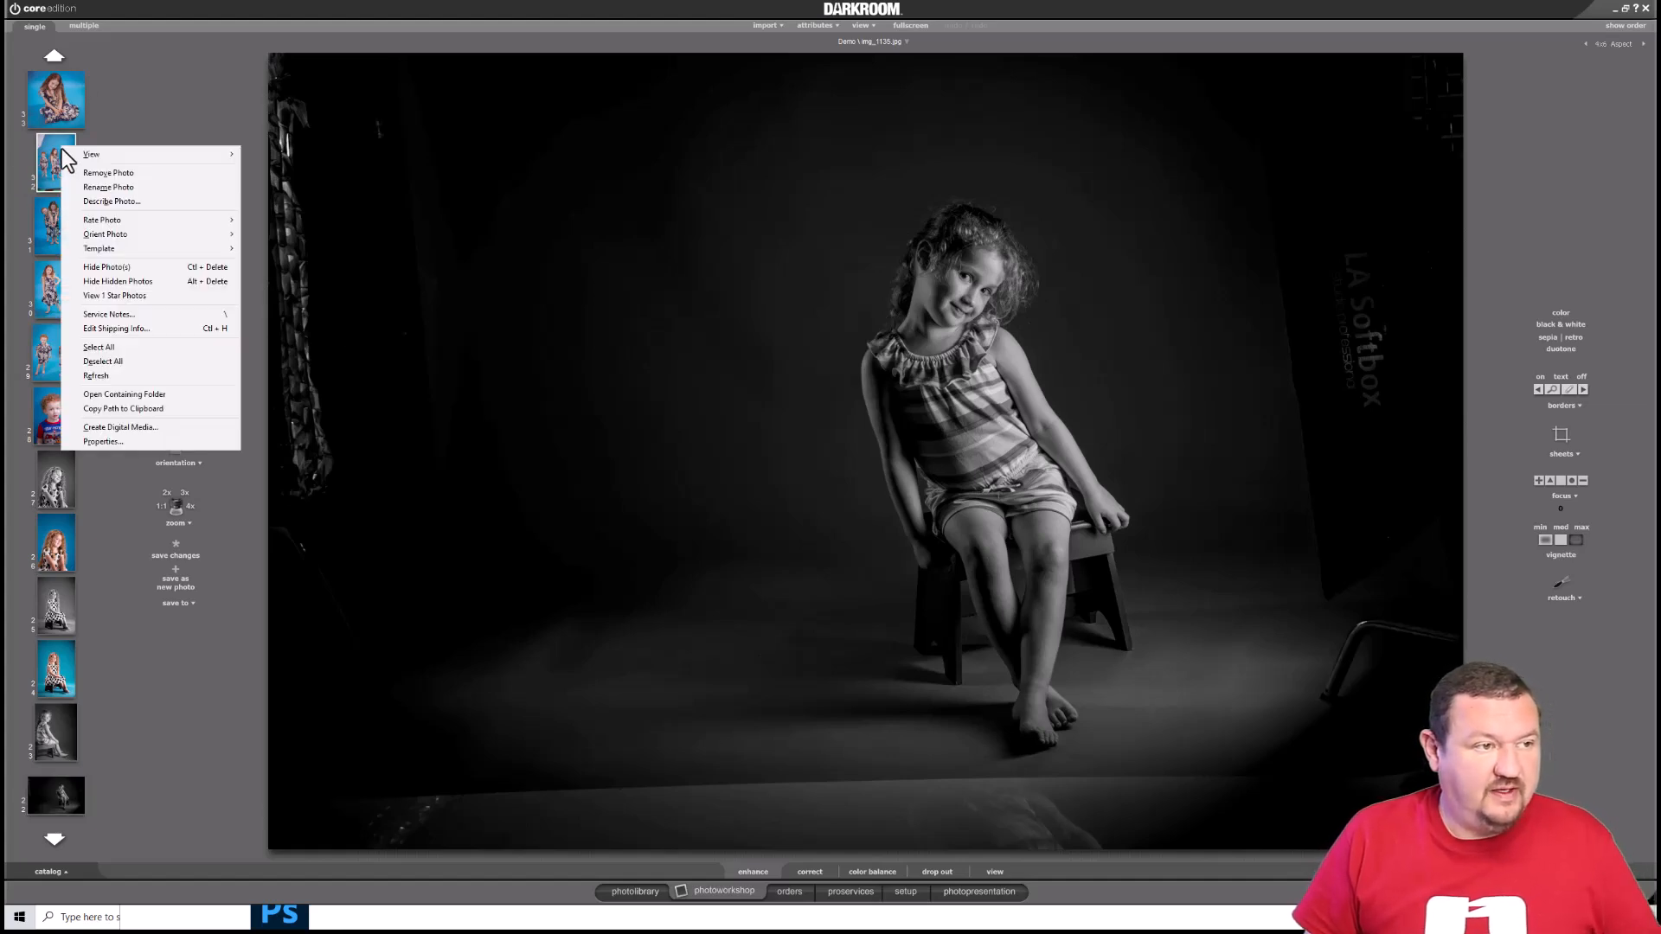
{"action": "mouse_move", "coordinate": [86, 157]}
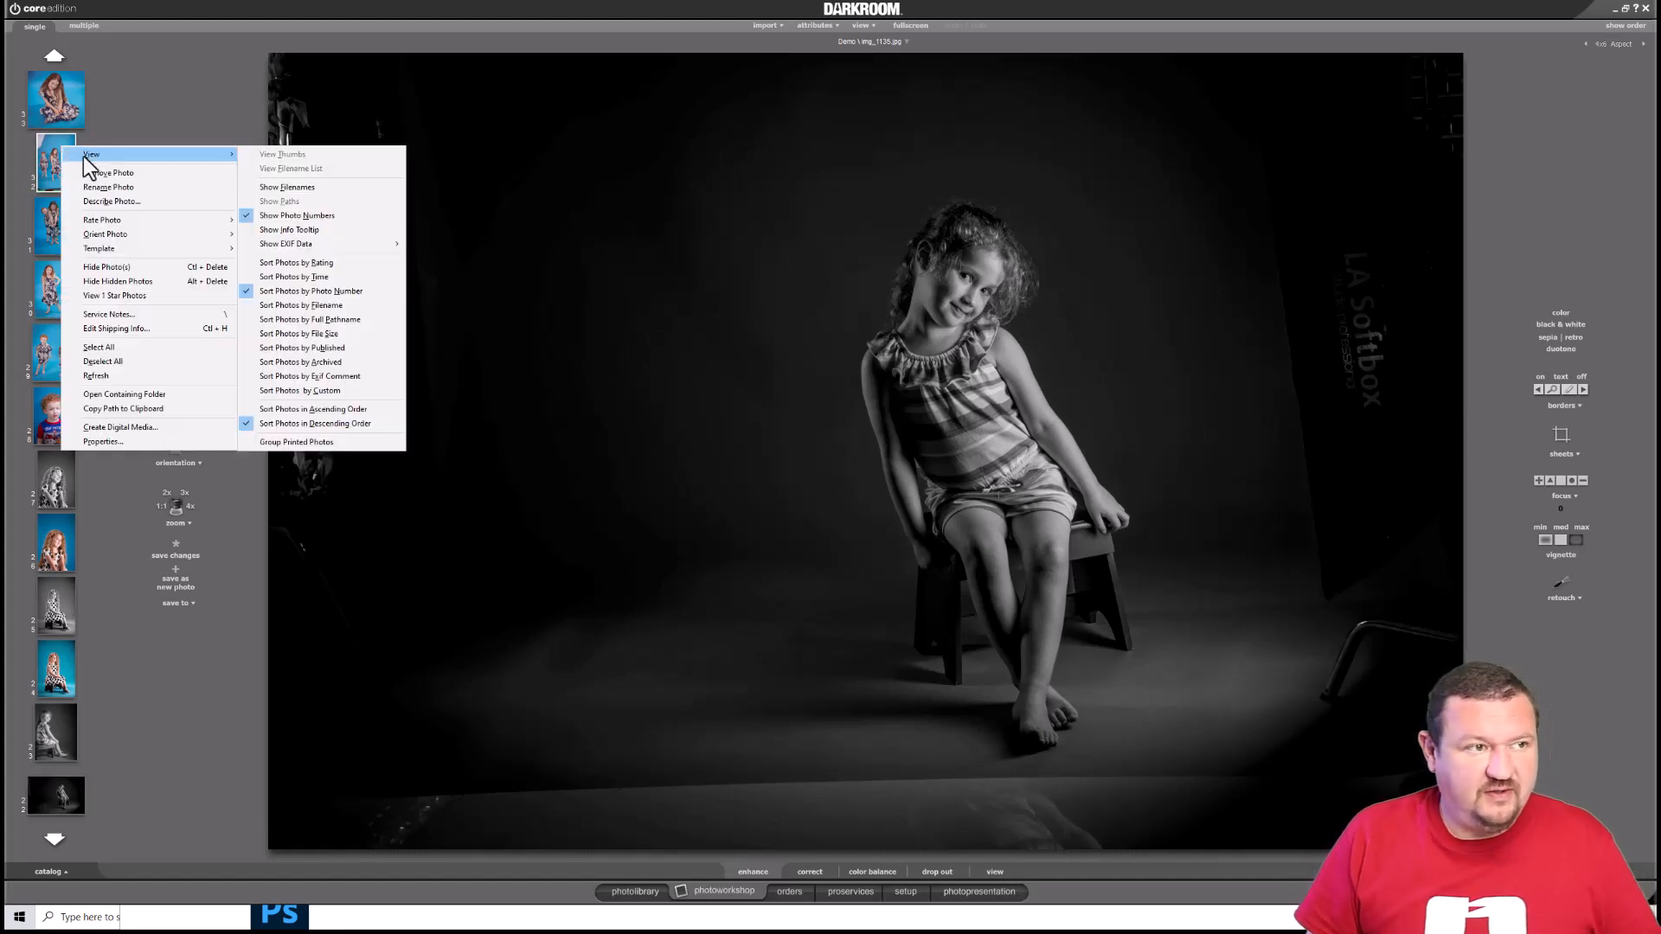
{"action": "left_click", "coordinate": [348, 188]}
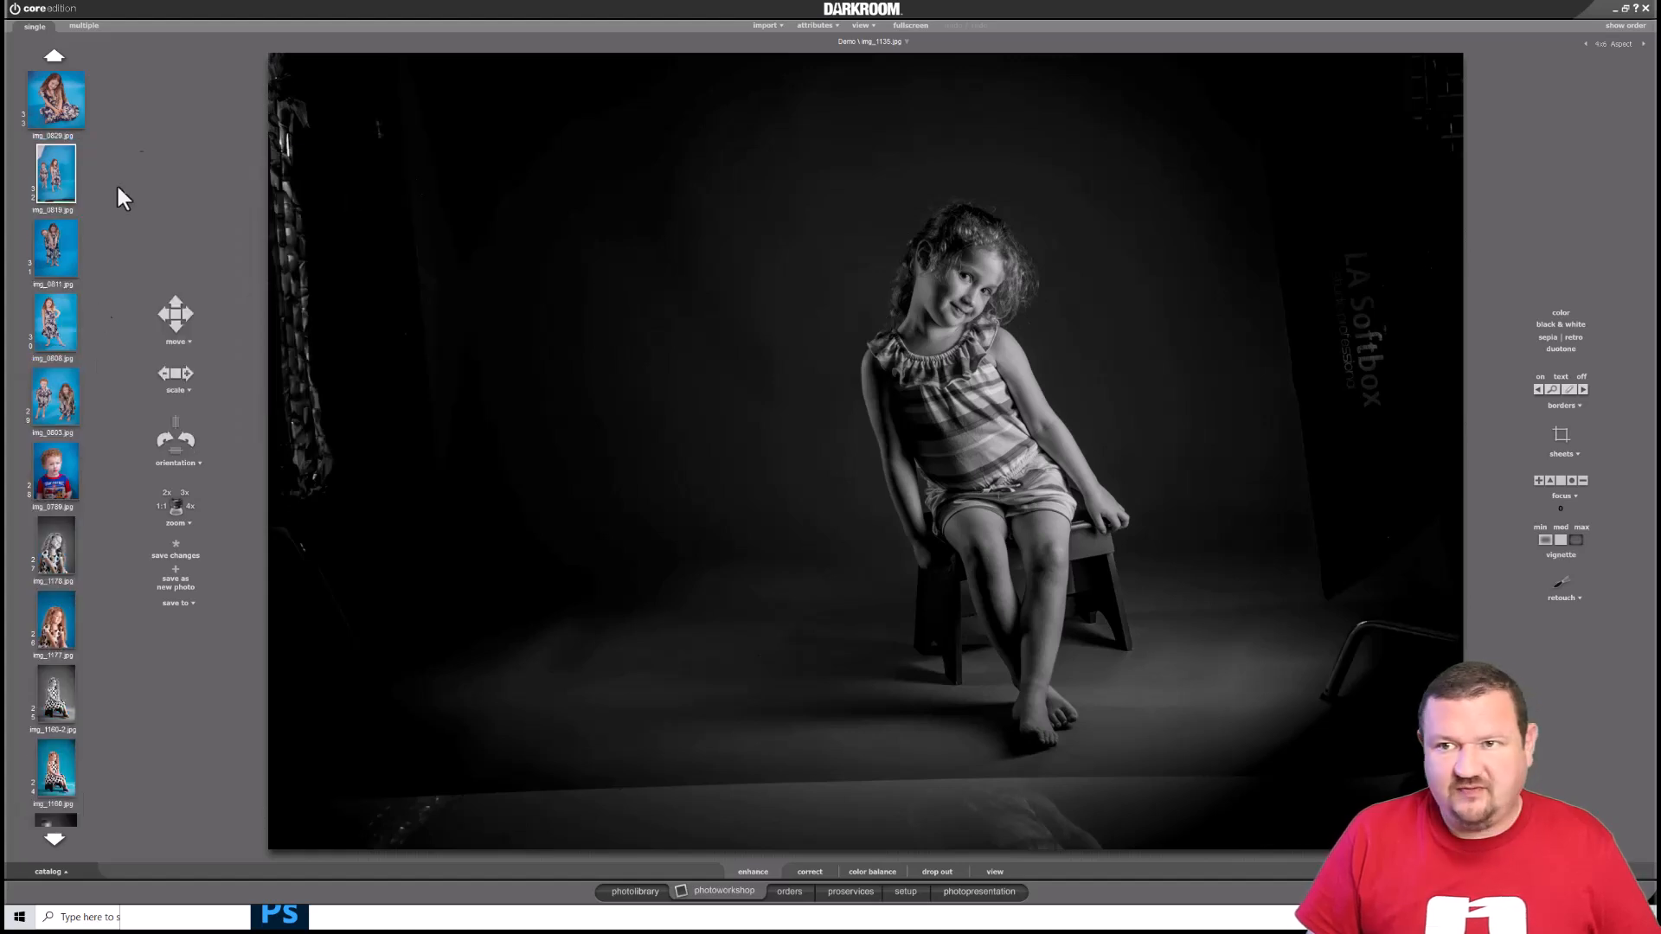
{"action": "left_click", "coordinate": [1625, 27]}
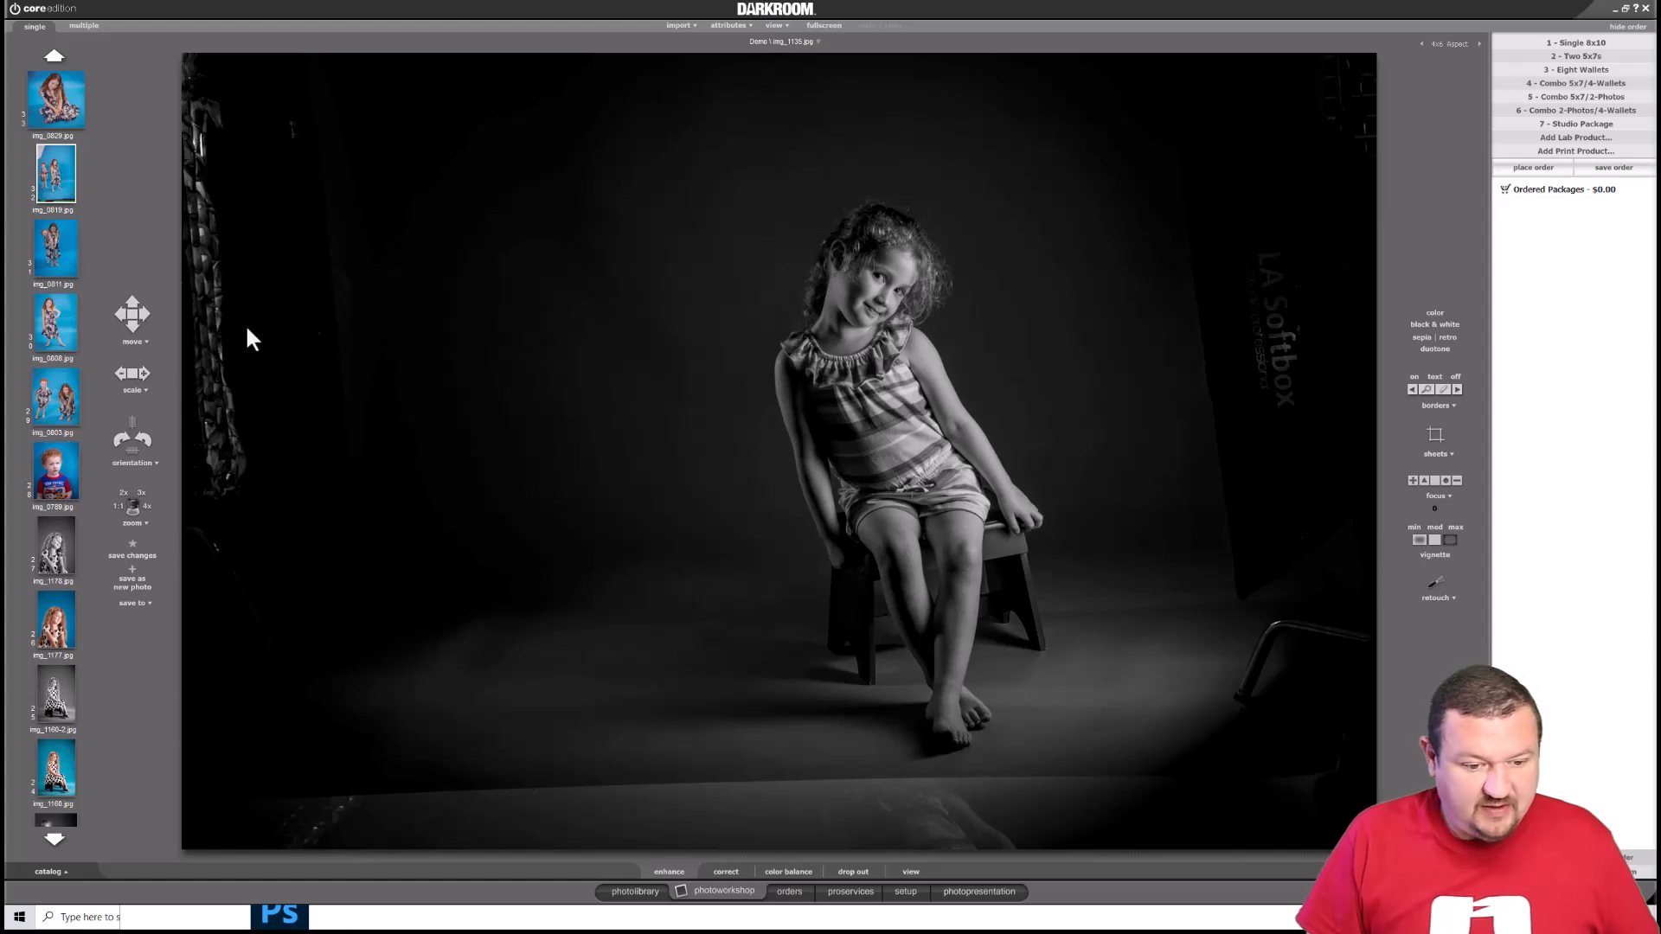
Add the DNP DS40 to the printer list in the printer options of the setup area
{"action": "left_click", "coordinate": [904, 892]}
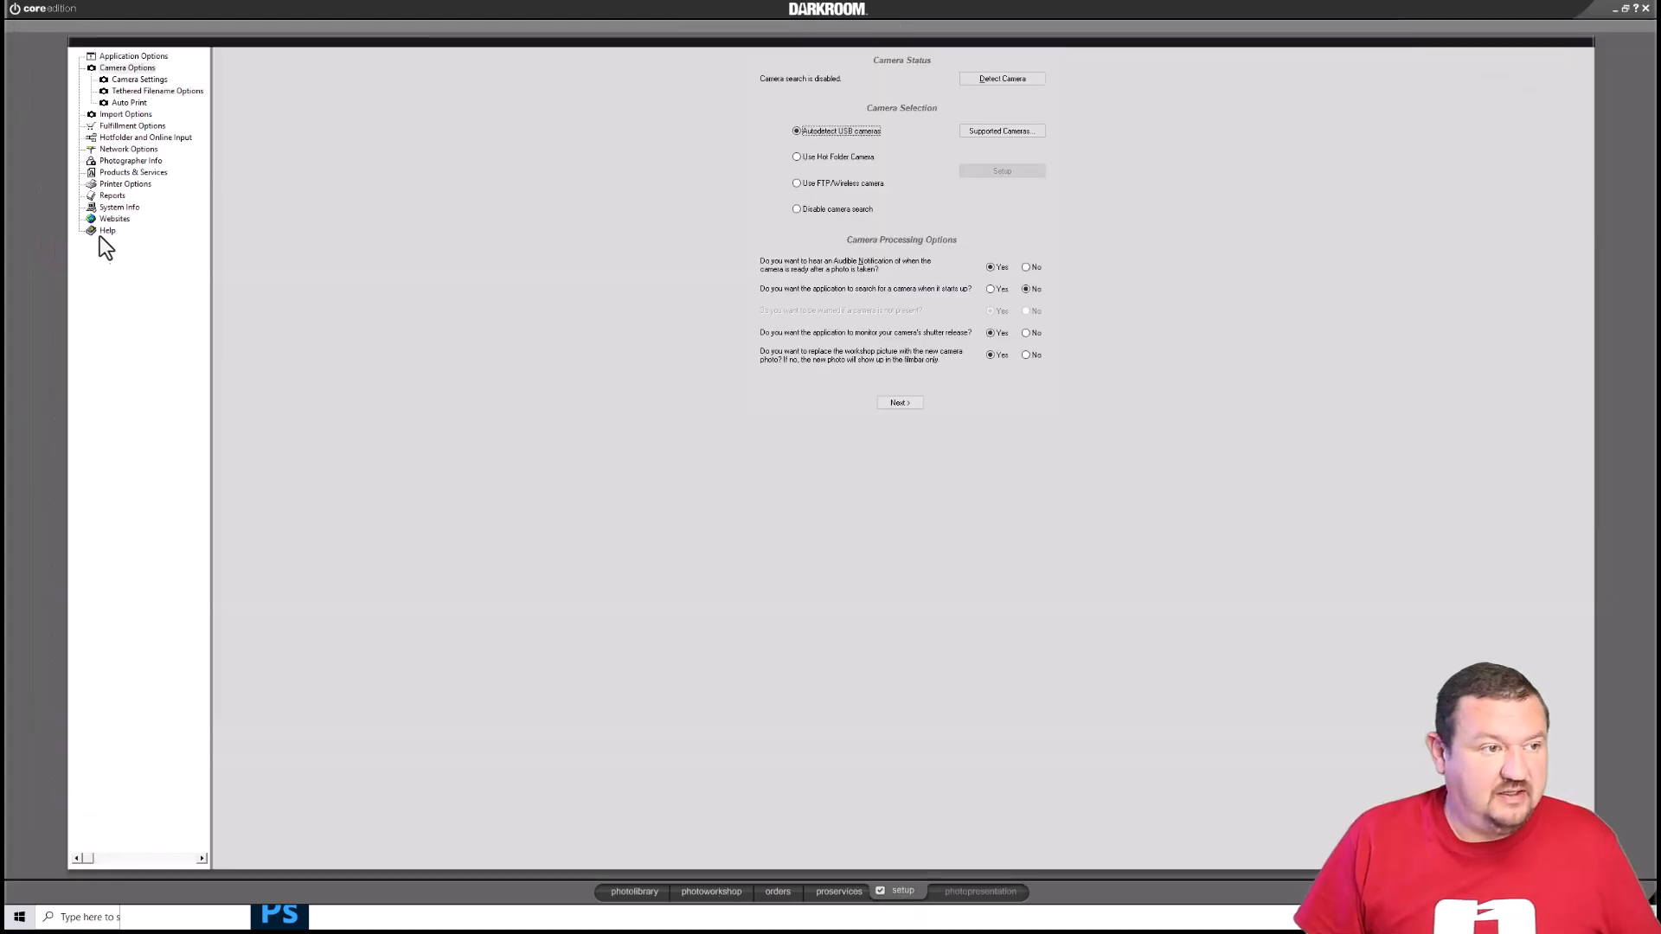
{"action": "left_click", "coordinate": [106, 183]}
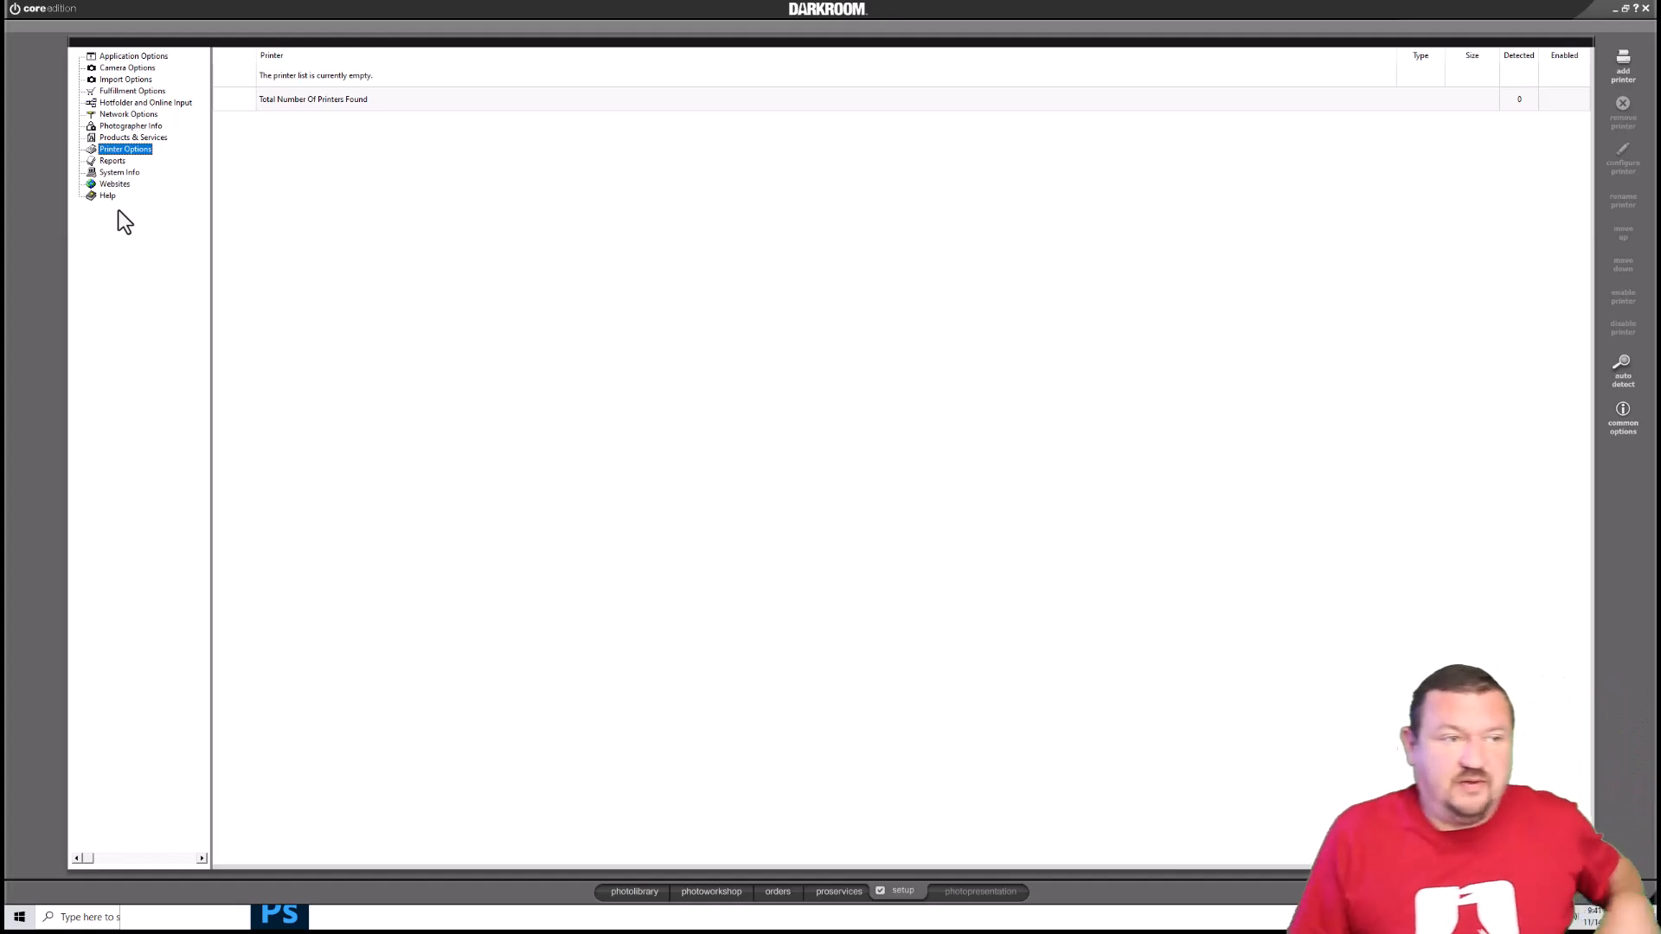
{"action": "left_click", "coordinate": [1623, 65]}
{"action": "scroll", "coordinate": [748, 363], "scroll_direction": "down", "scroll_amount": 10}
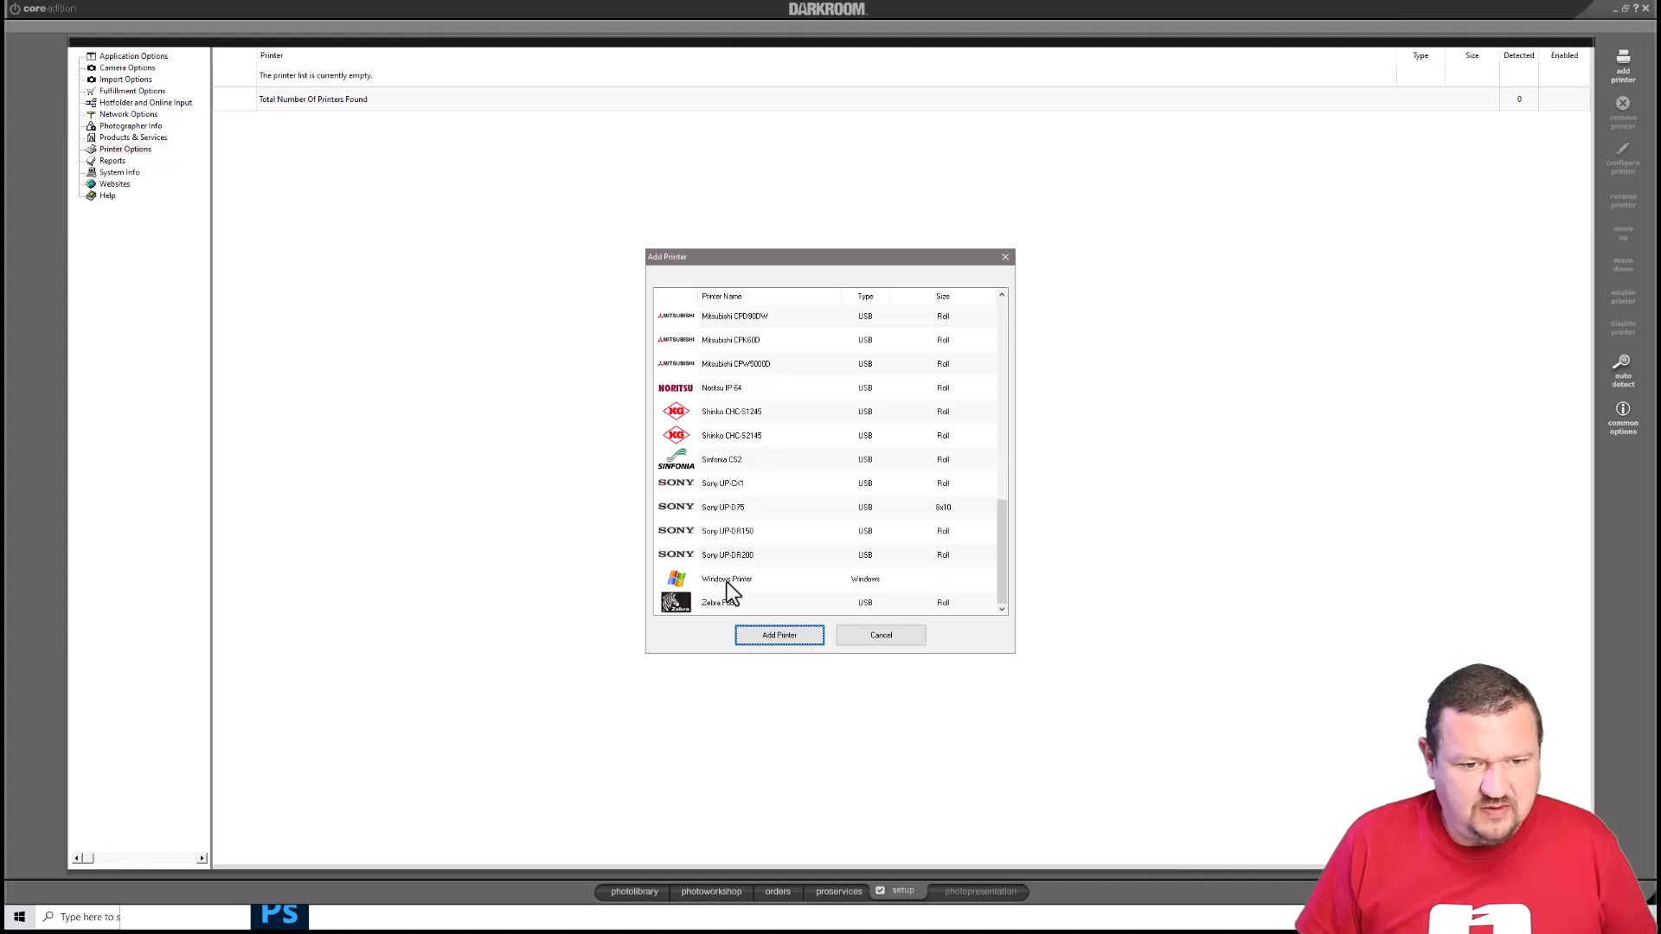
{"action": "scroll", "coordinate": [742, 459], "scroll_direction": "up", "scroll_amount": 5}
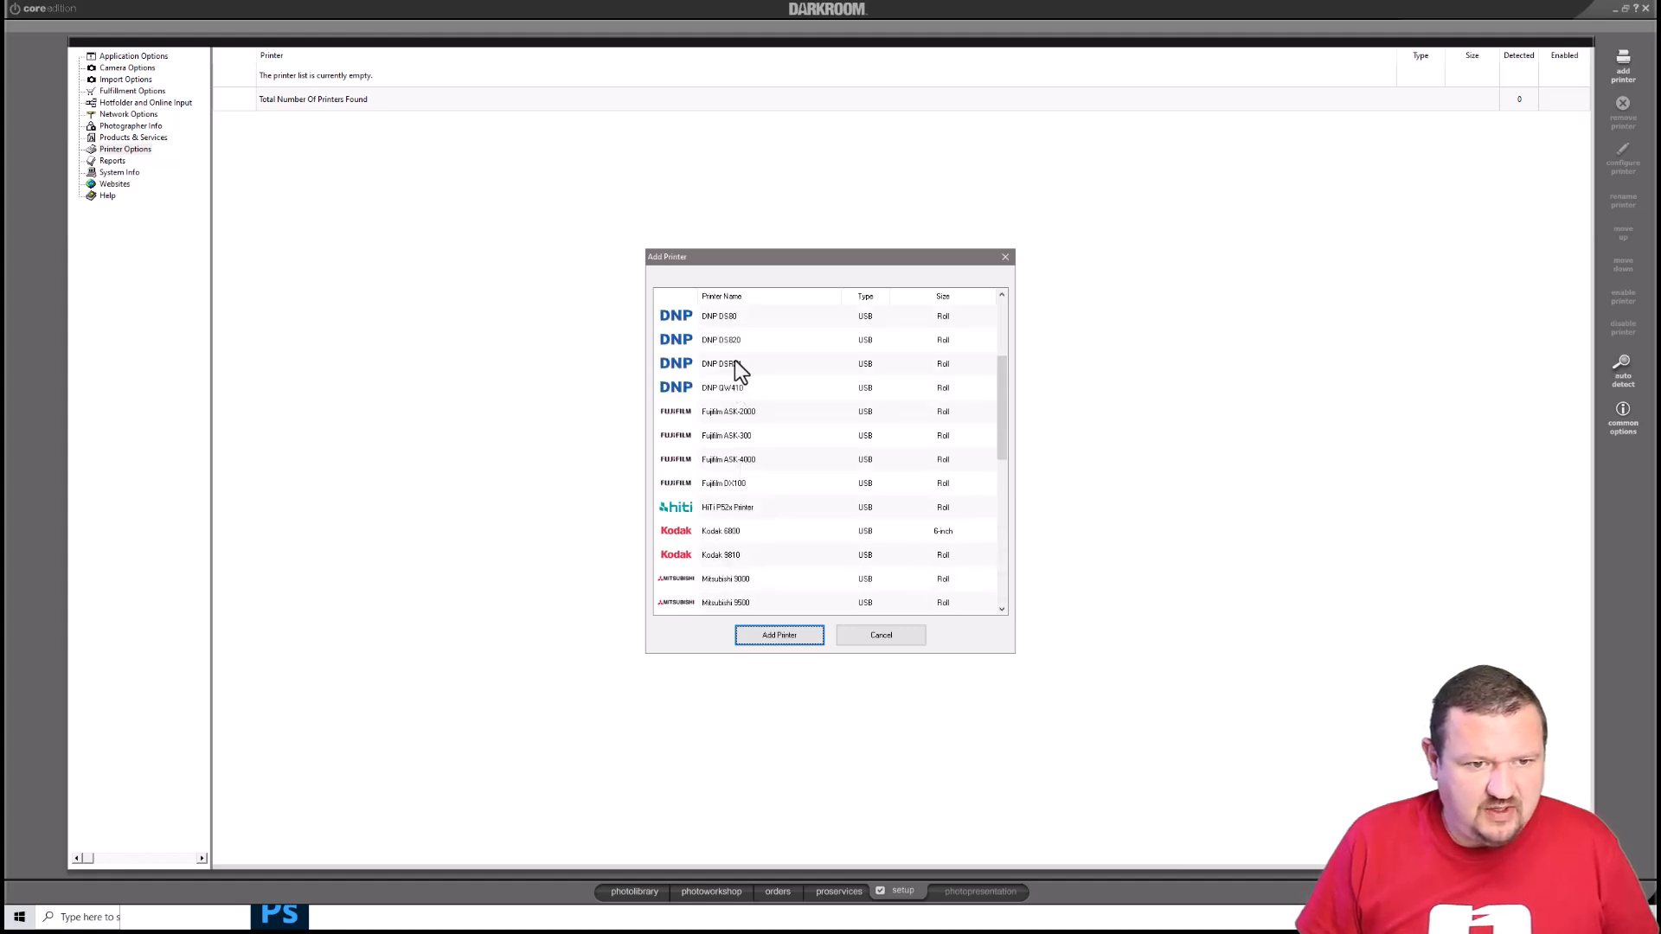
{"action": "scroll", "coordinate": [740, 333], "scroll_direction": "up", "scroll_amount": 1}
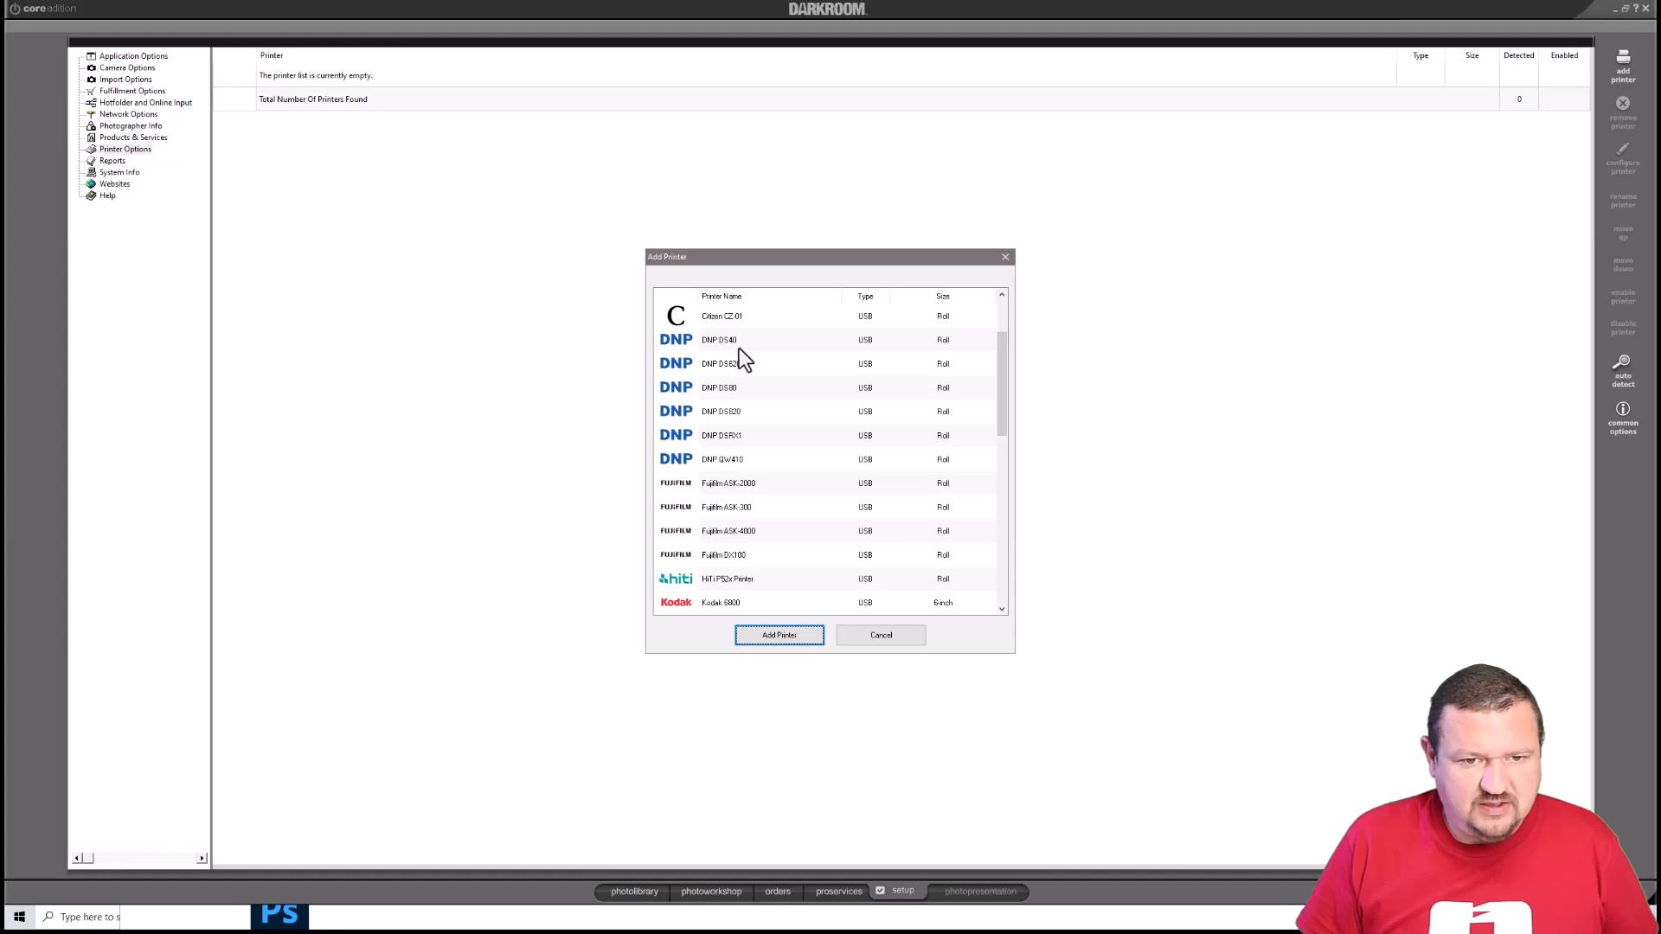
{"action": "left_click", "coordinate": [739, 347]}
{"action": "left_click", "coordinate": [789, 635]}
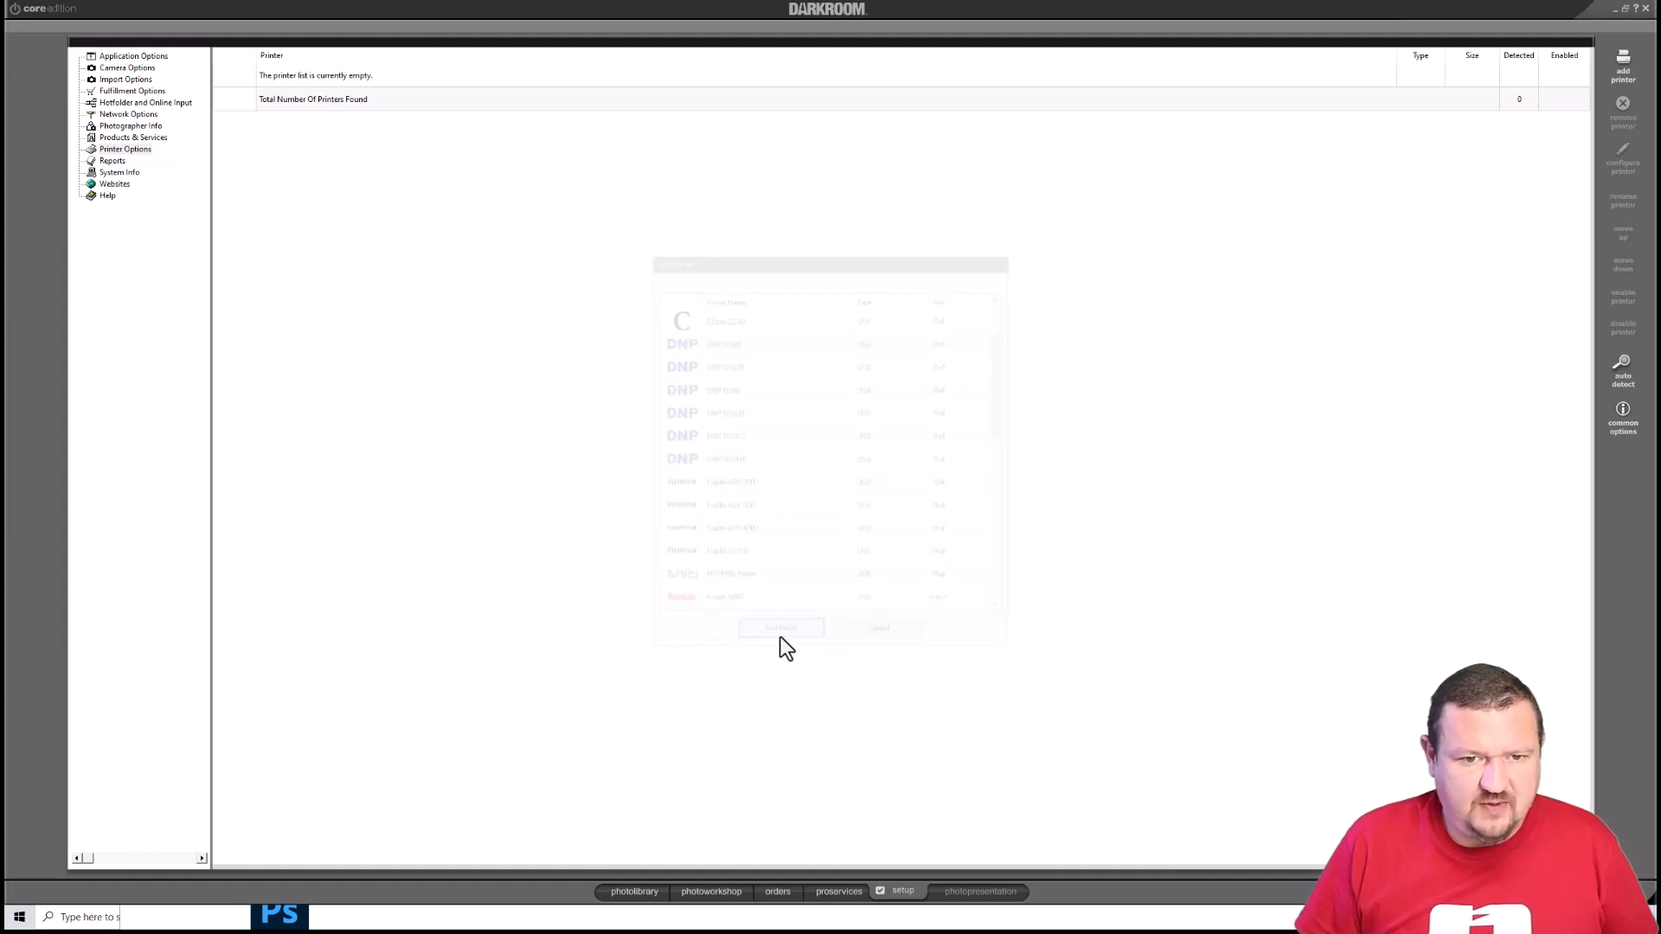
{"action": "left_click", "coordinate": [941, 606]}
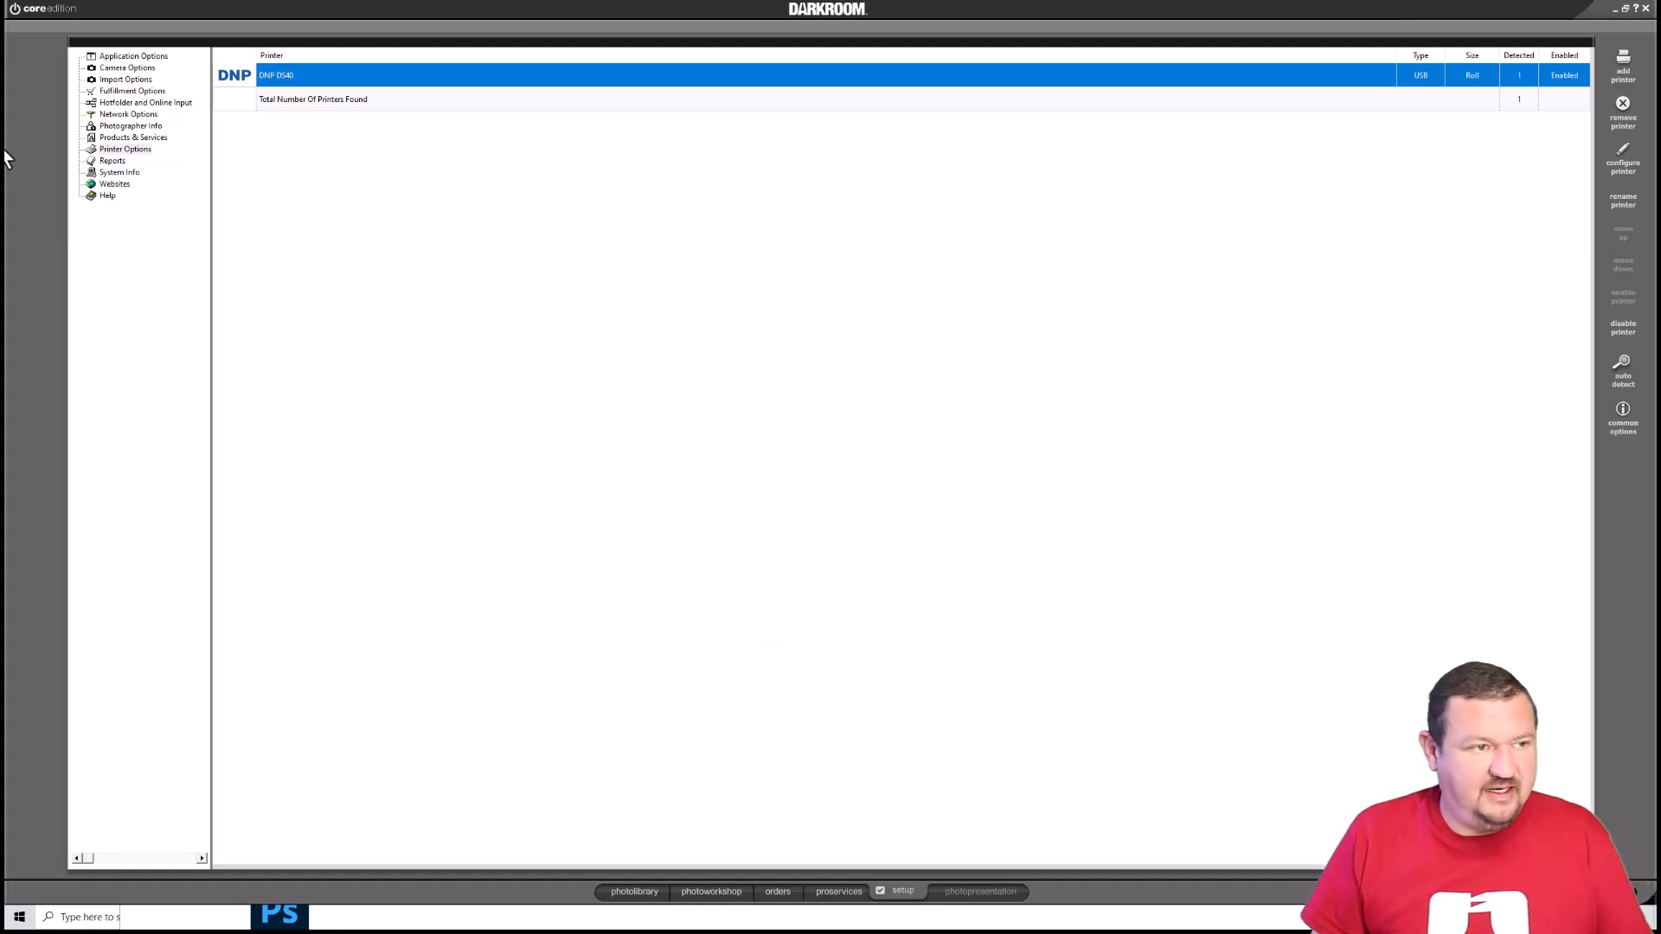
Create a new package group named Event Packages under Products & Services
{"action": "left_click", "coordinate": [107, 138]}
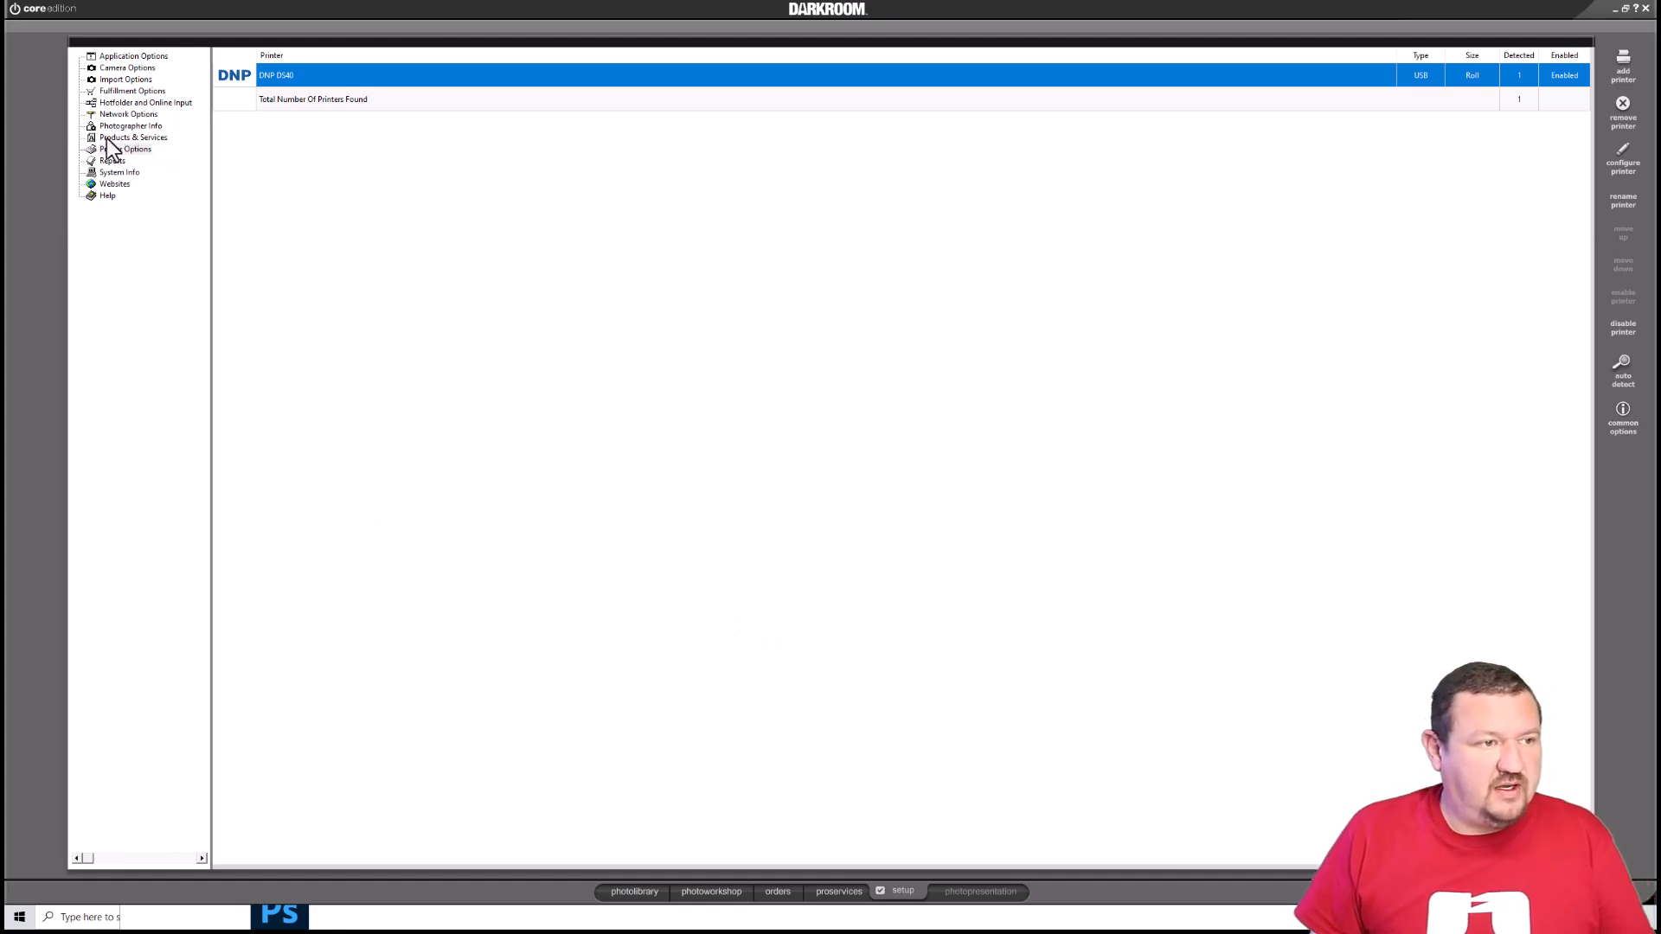
{"action": "left_click", "coordinate": [126, 150]}
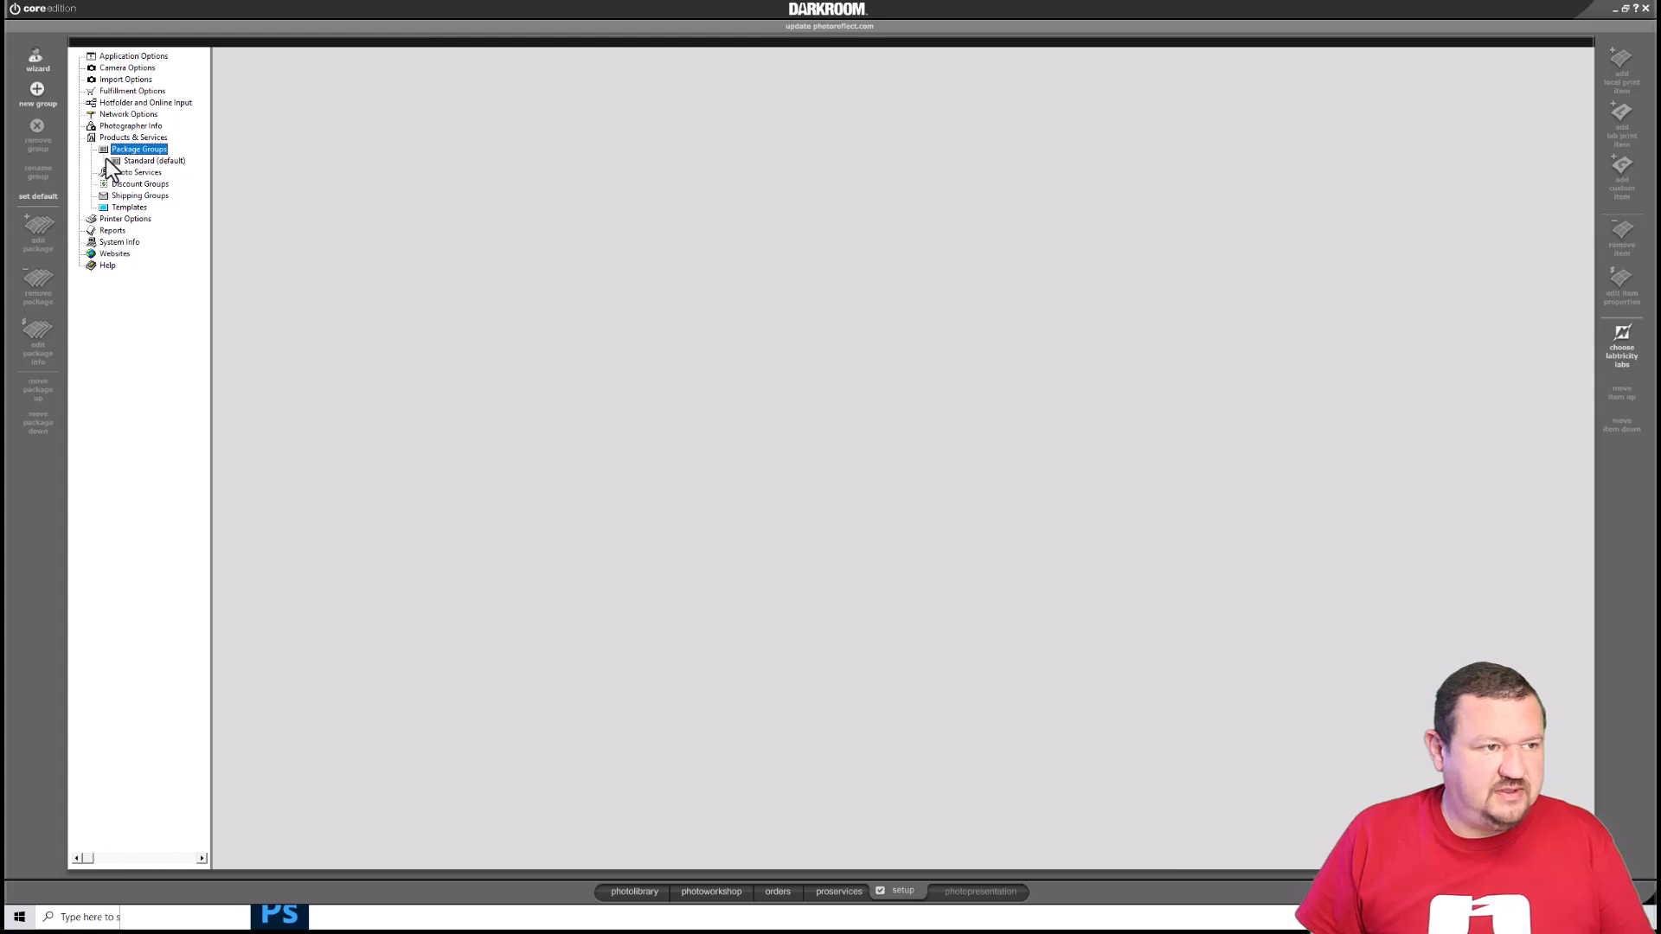
{"action": "left_click", "coordinate": [39, 95]}
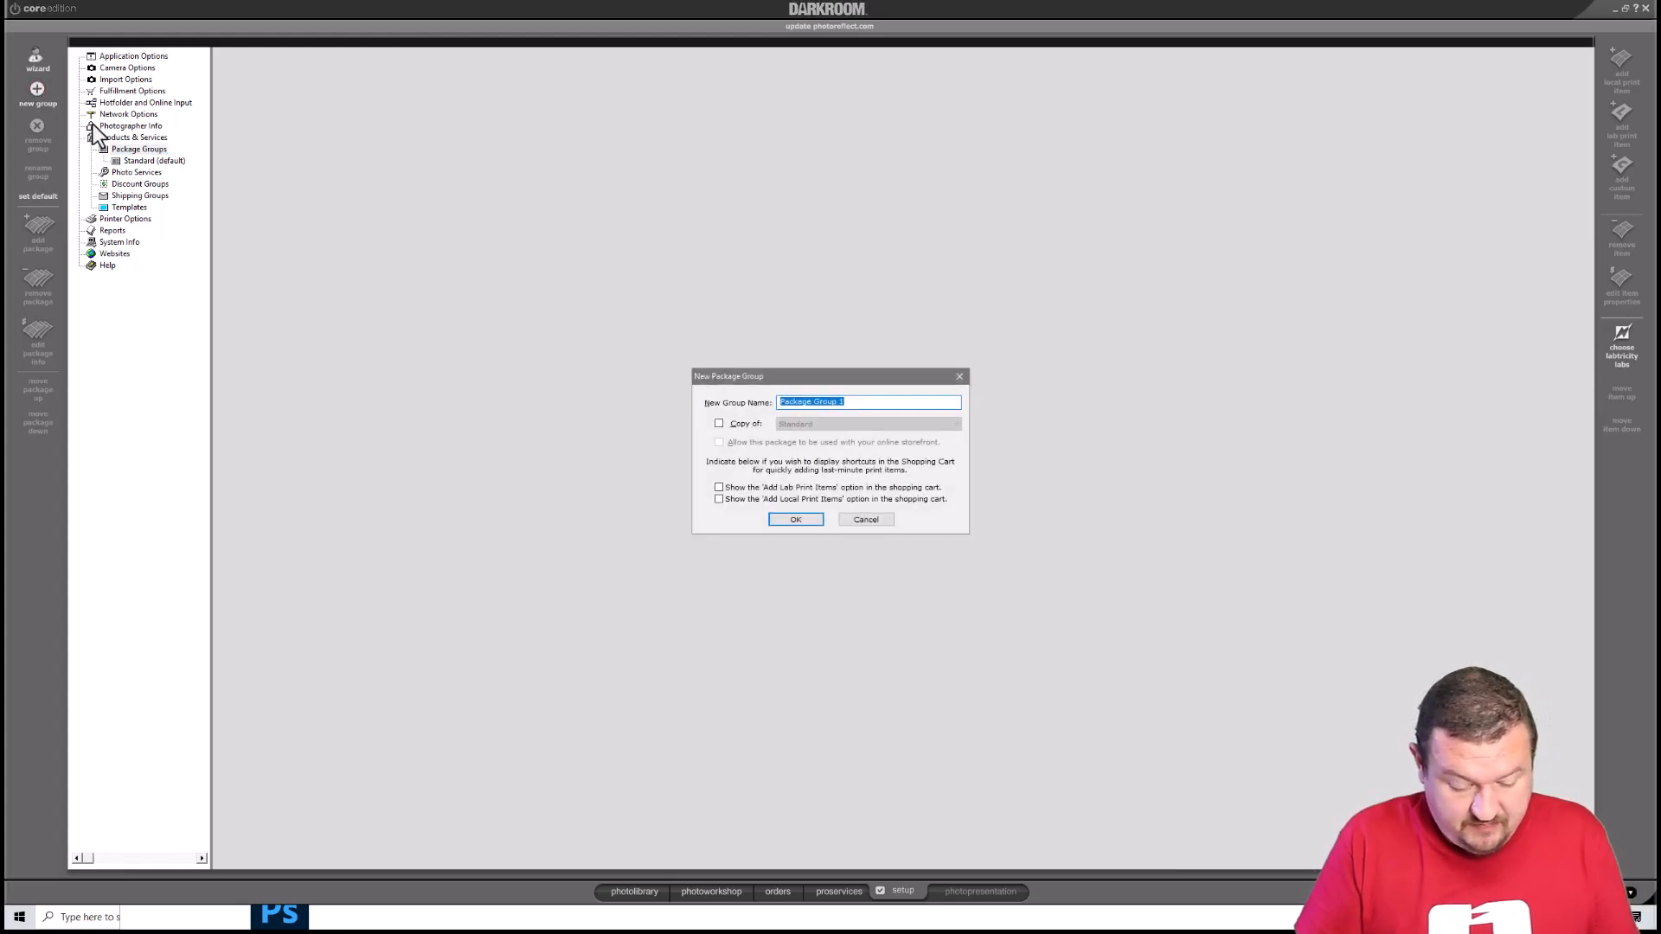
{"action": "type", "text": "Event Packages"}
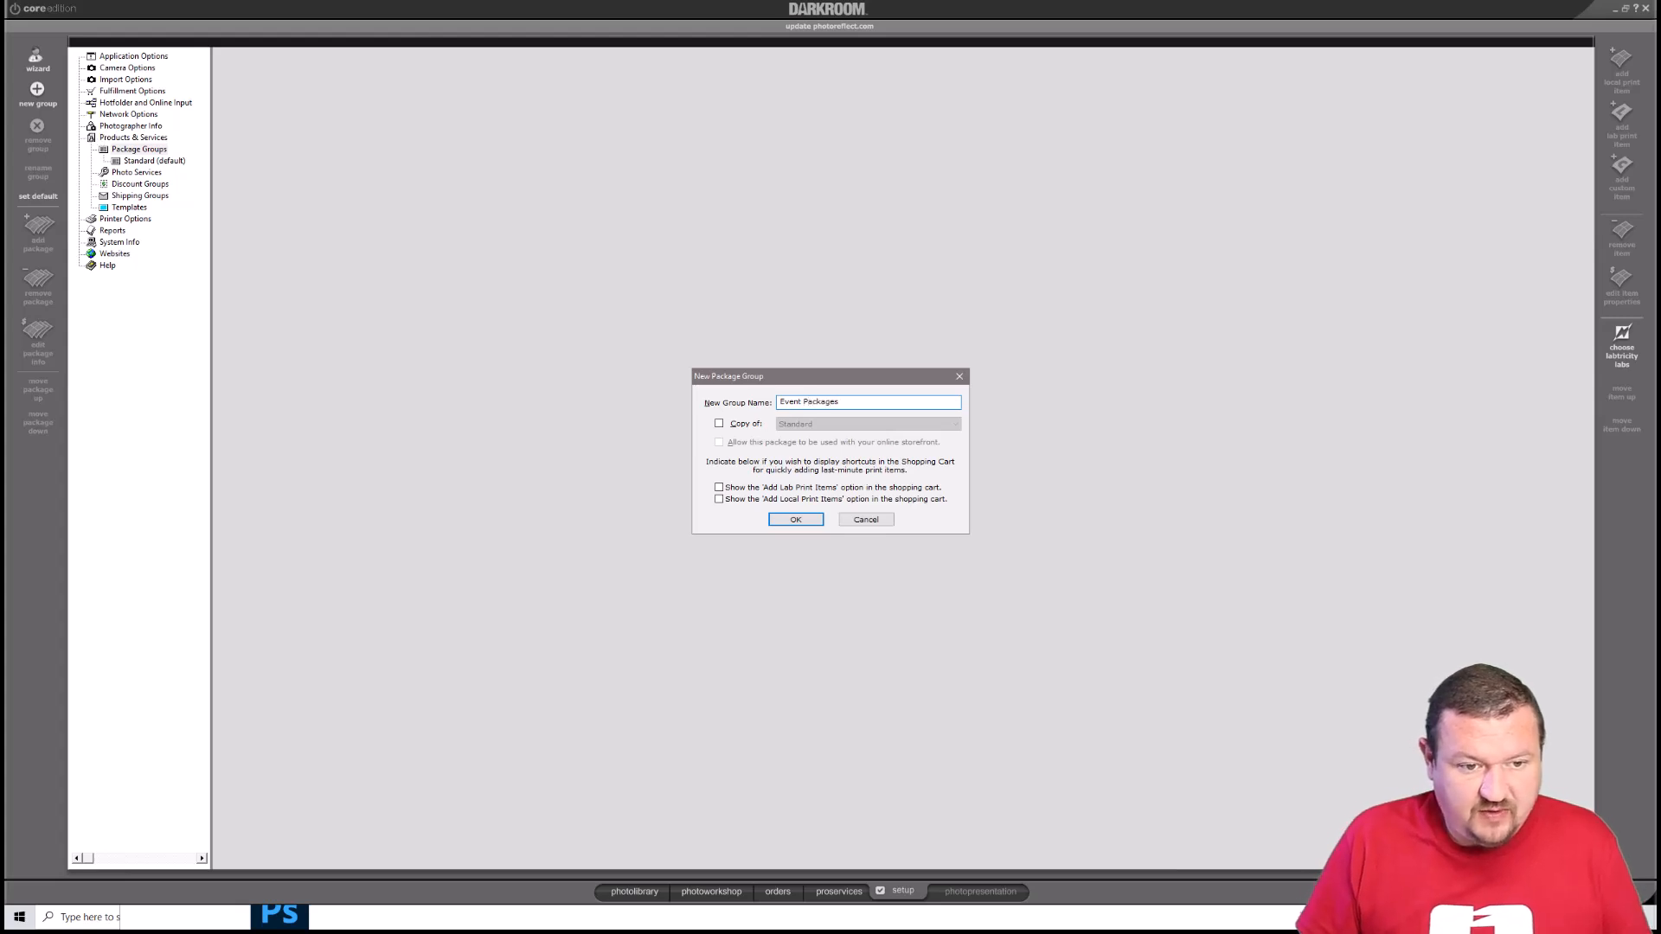
{"action": "left_click", "coordinate": [796, 519]}
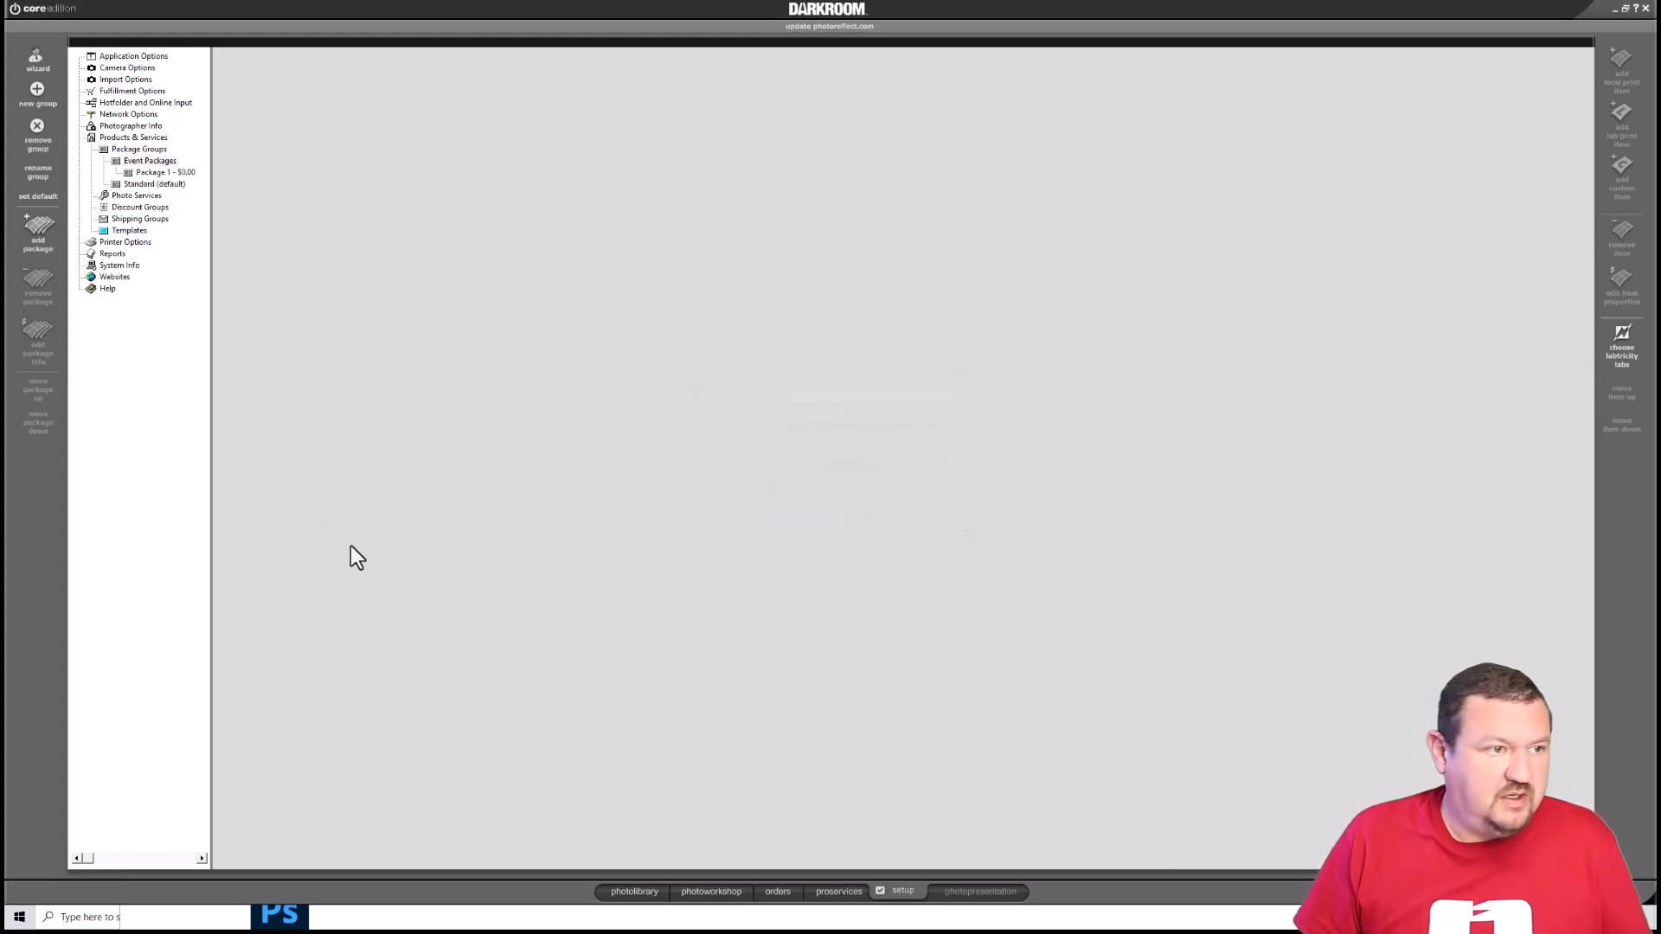
Name the first package in Event Packages 5x7, enable Quick Print for it, and accept it as a free package
{"action": "left_click", "coordinate": [138, 173]}
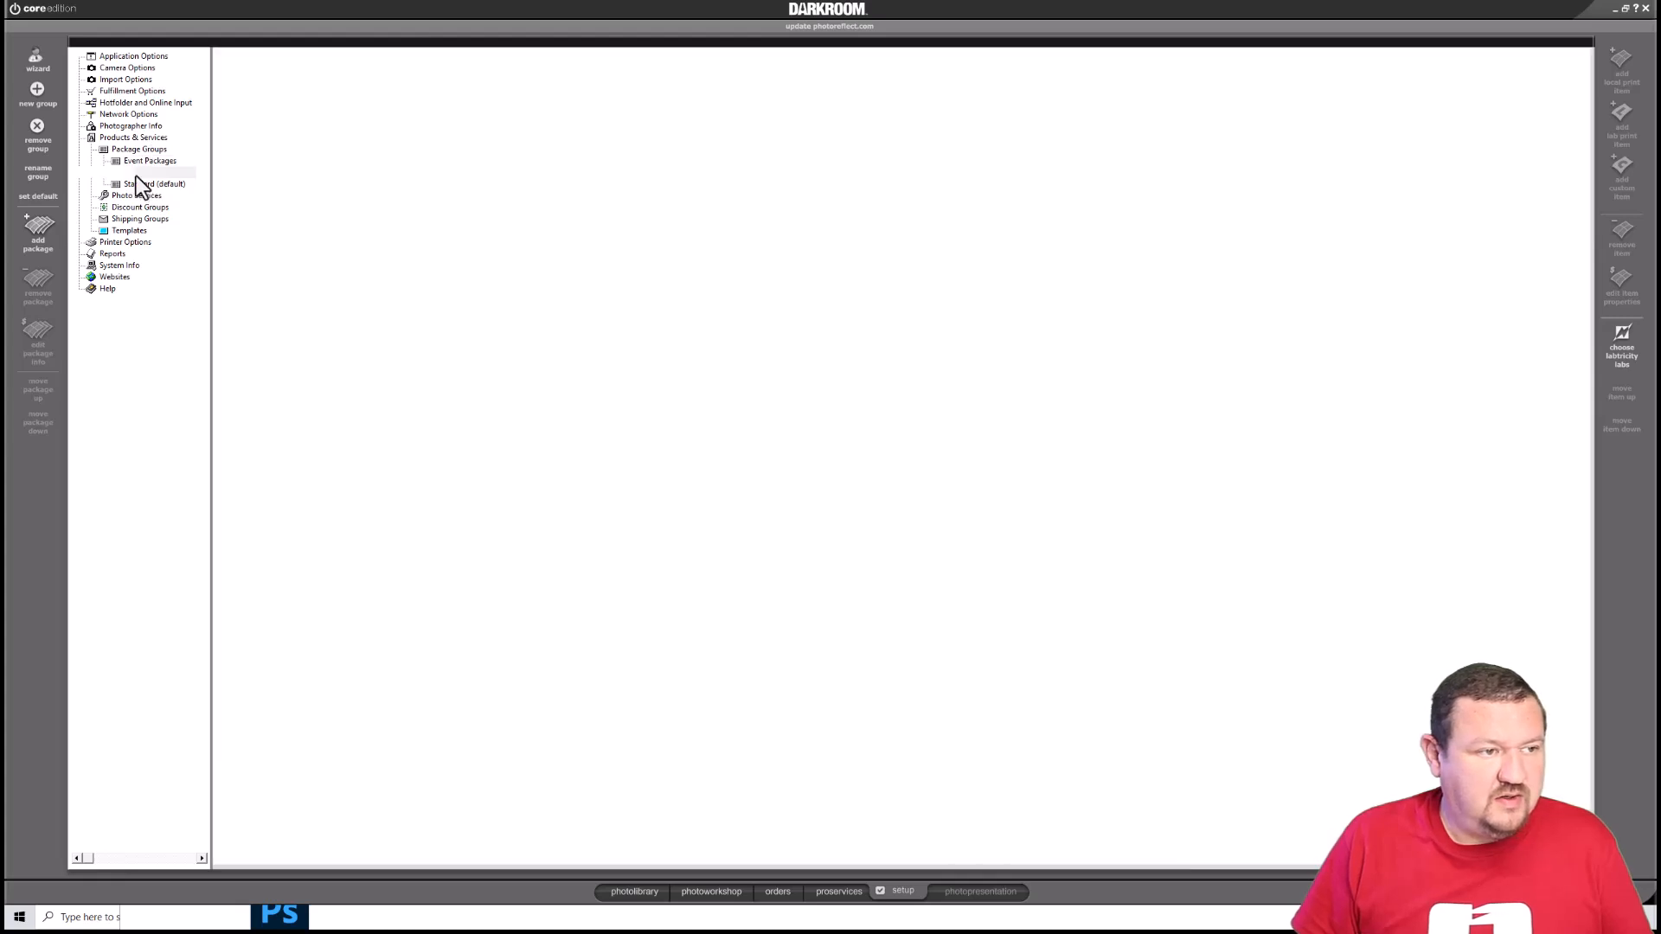
{"action": "double_click", "coordinate": [146, 173]}
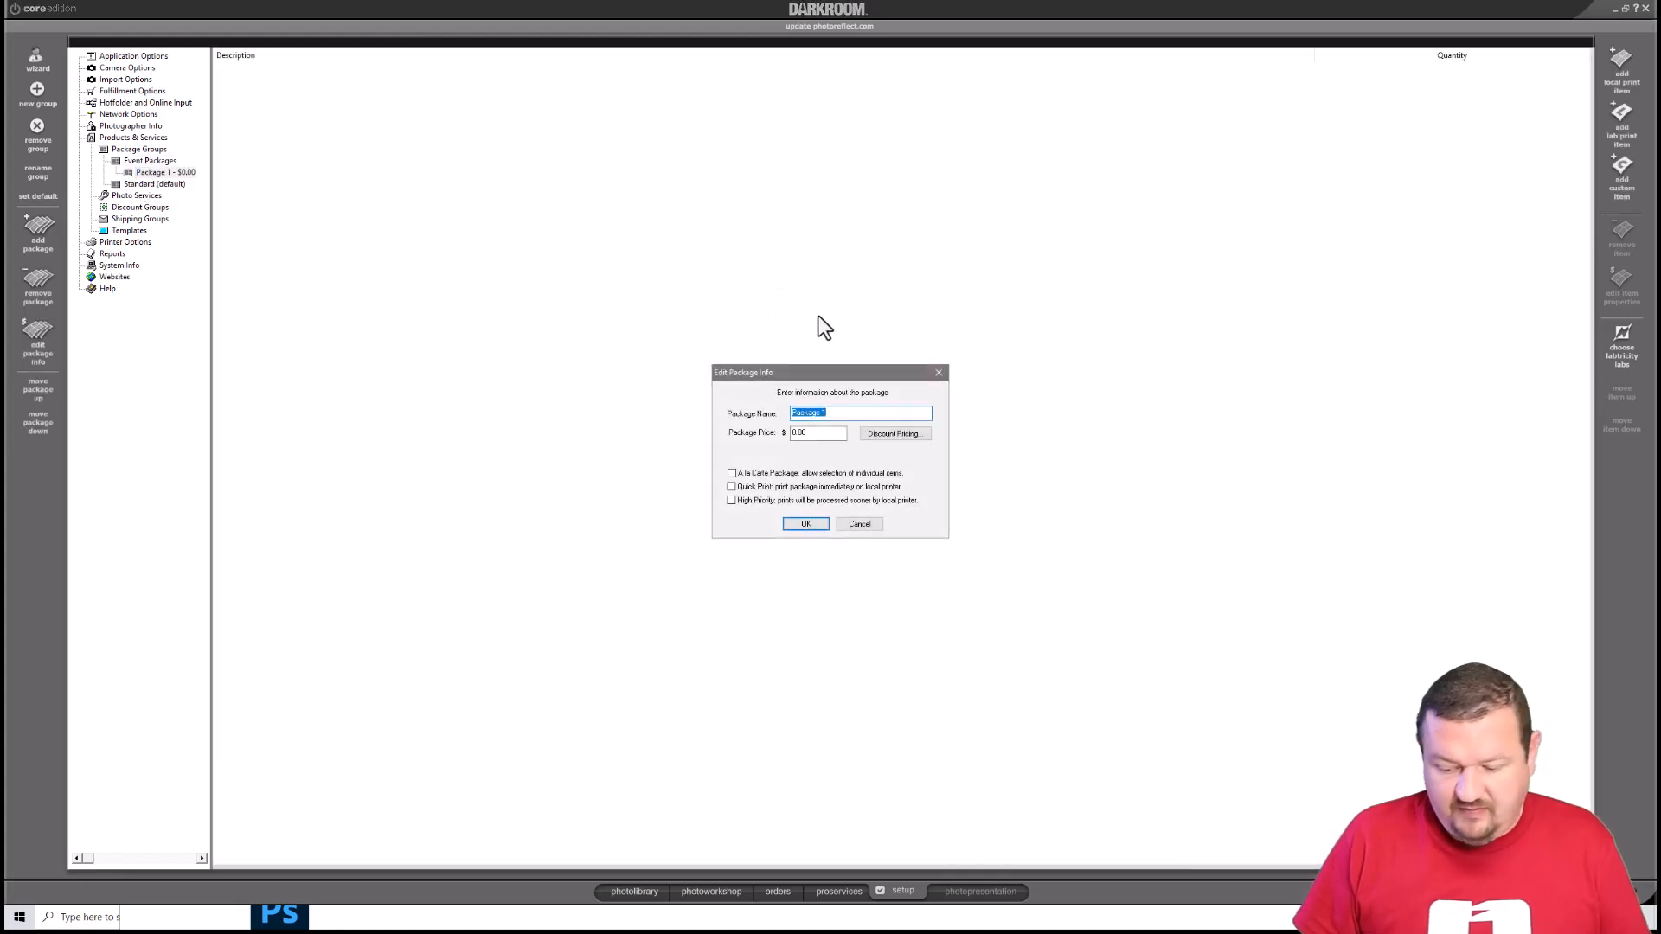
{"action": "type", "text": "5x7"}
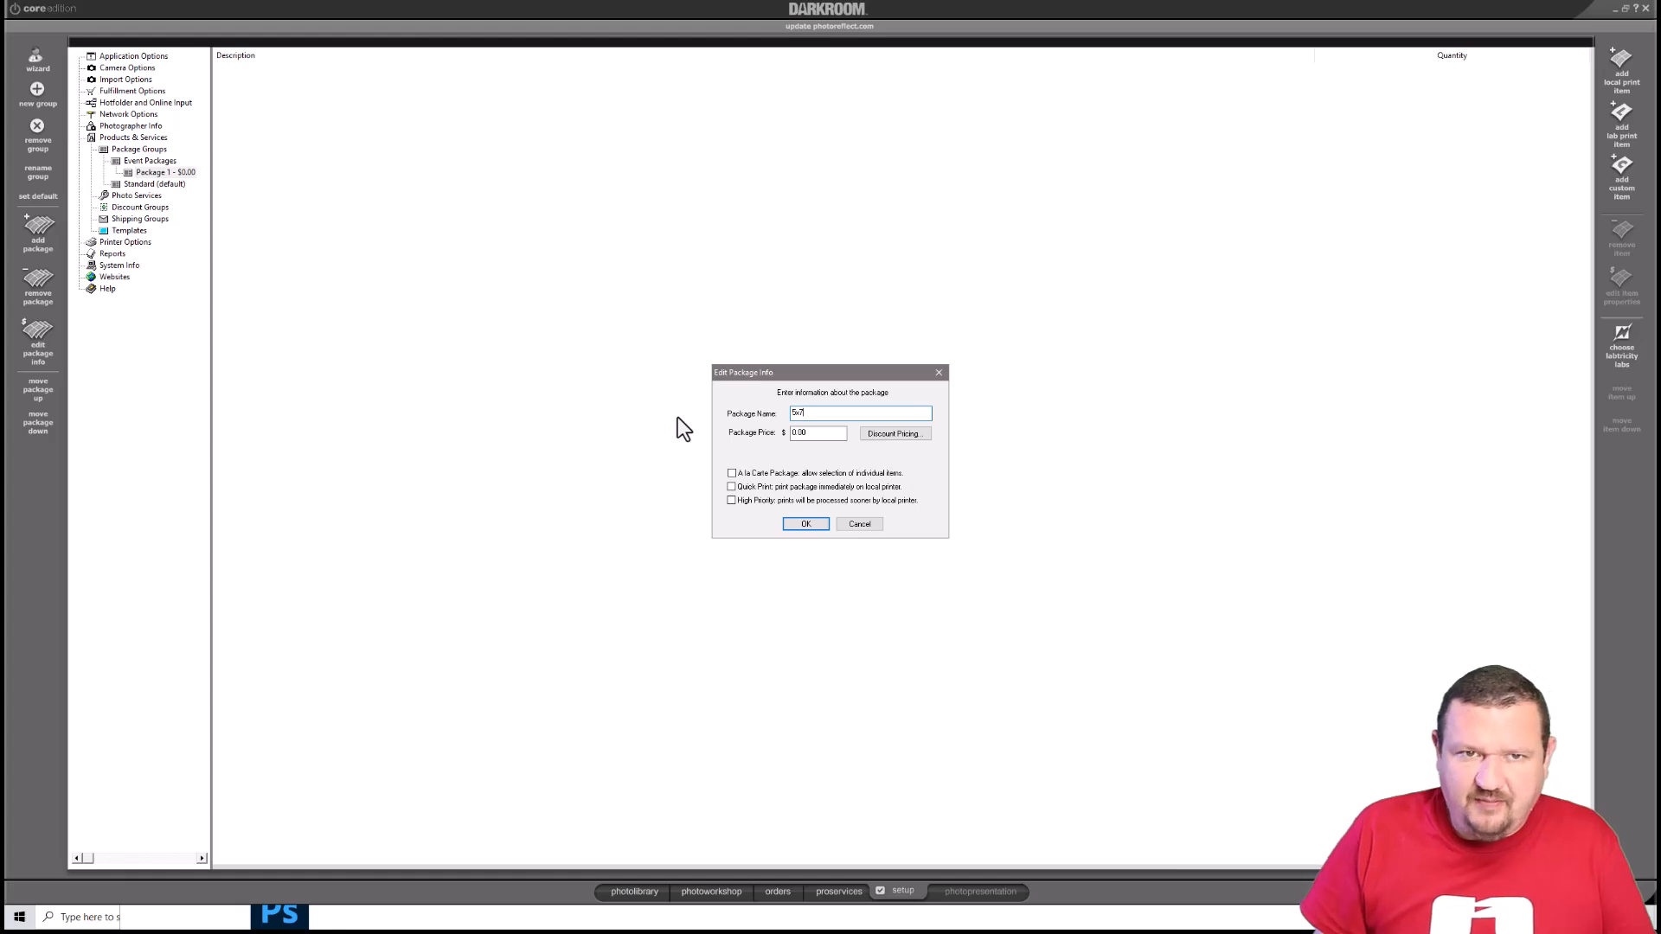
{"action": "left_click", "coordinate": [735, 487]}
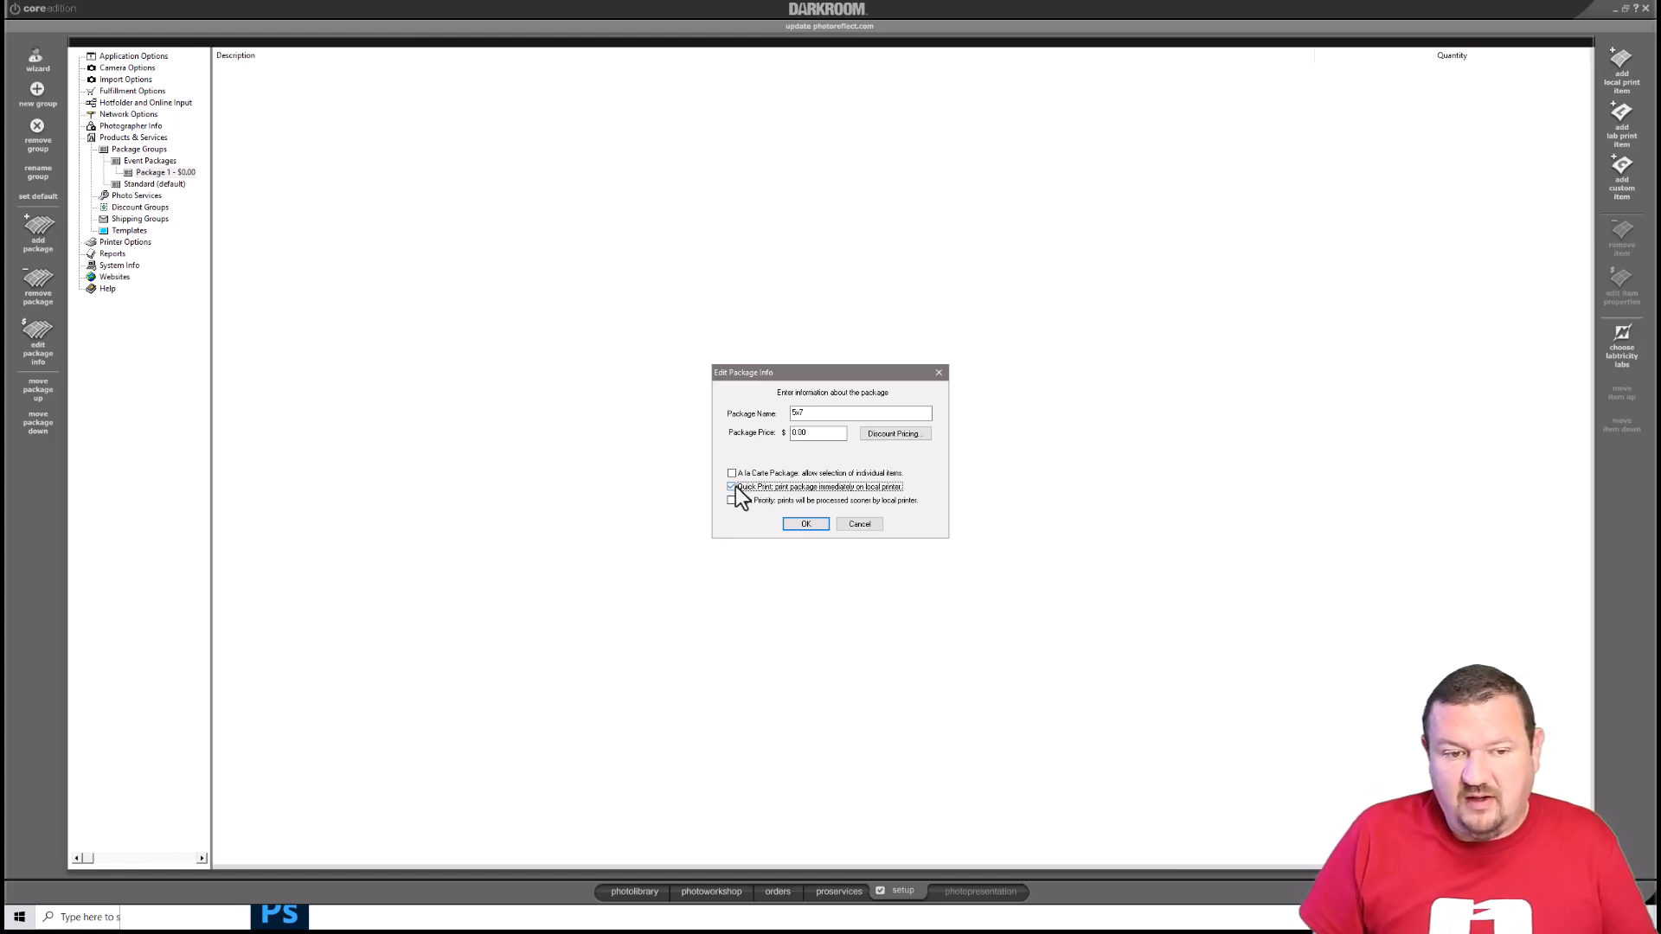
{"action": "left_click", "coordinate": [802, 526]}
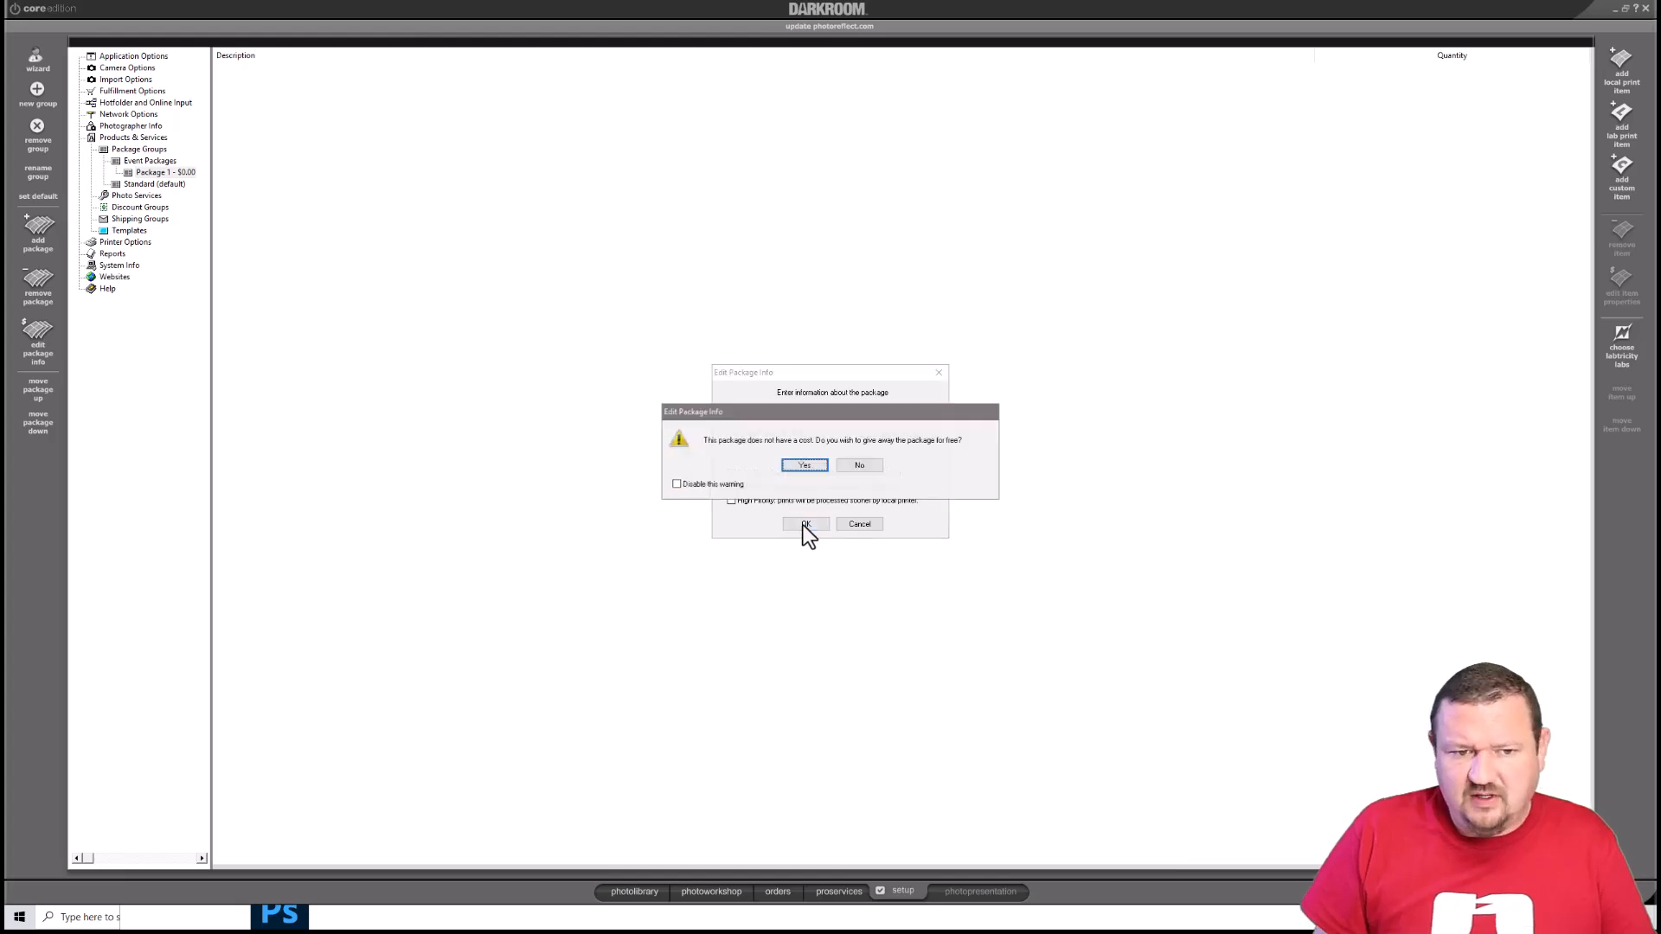
{"action": "left_click", "coordinate": [804, 466]}
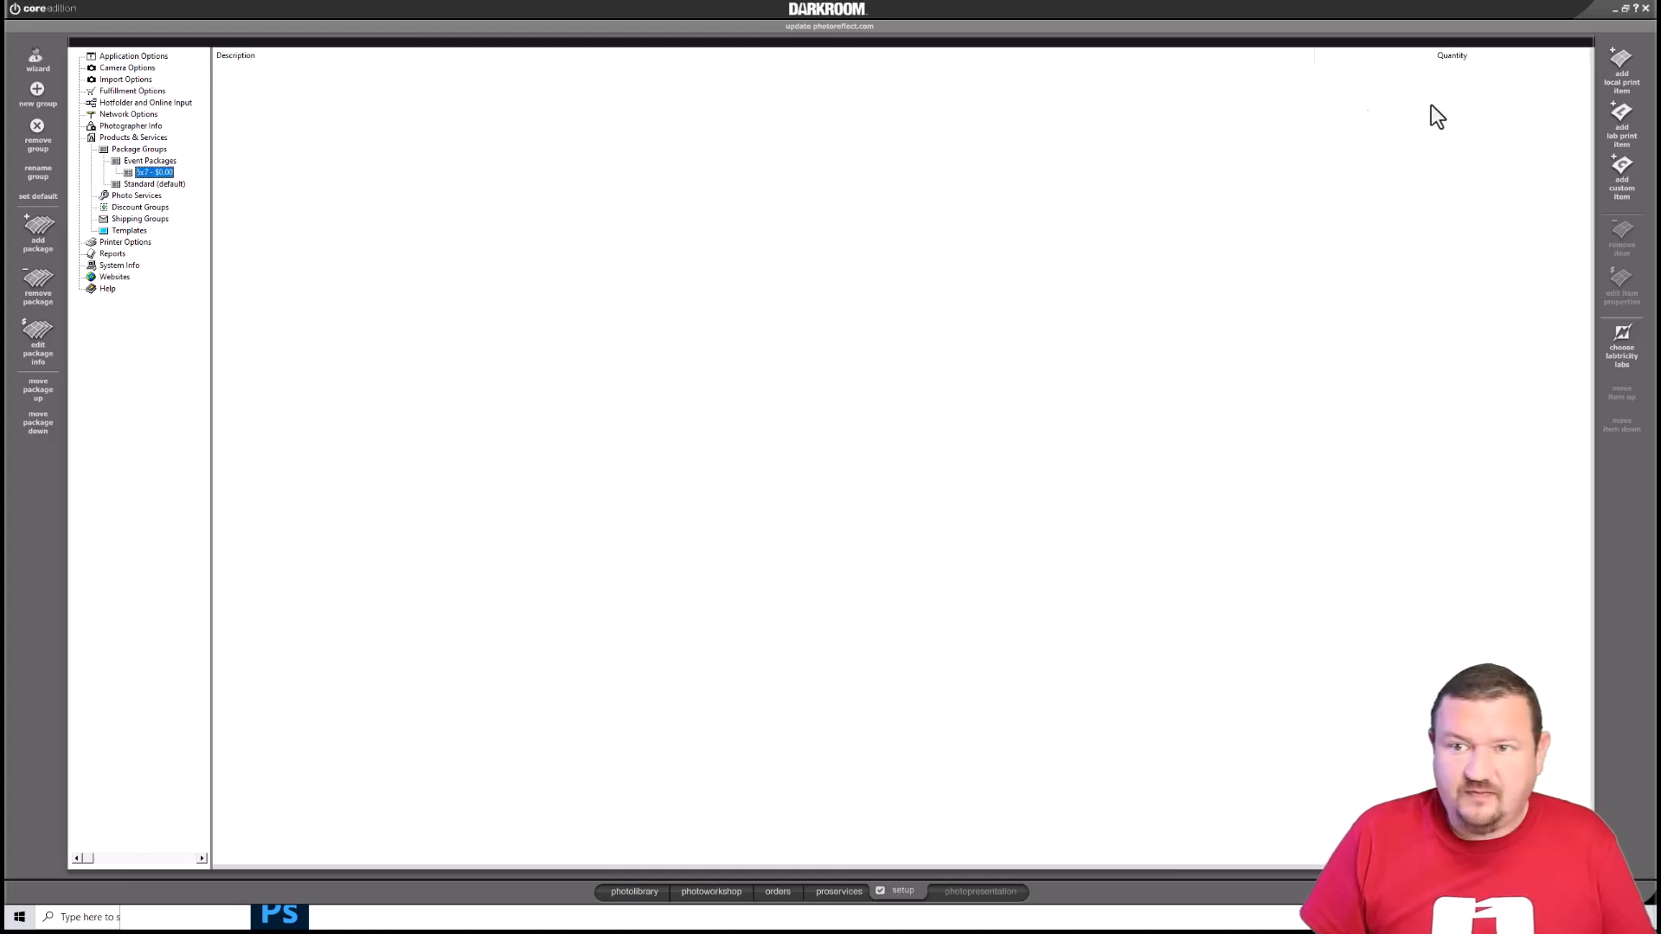
Add one local 5x7 (5x7) print item to the 5x7 package
{"action": "left_click", "coordinate": [1619, 59]}
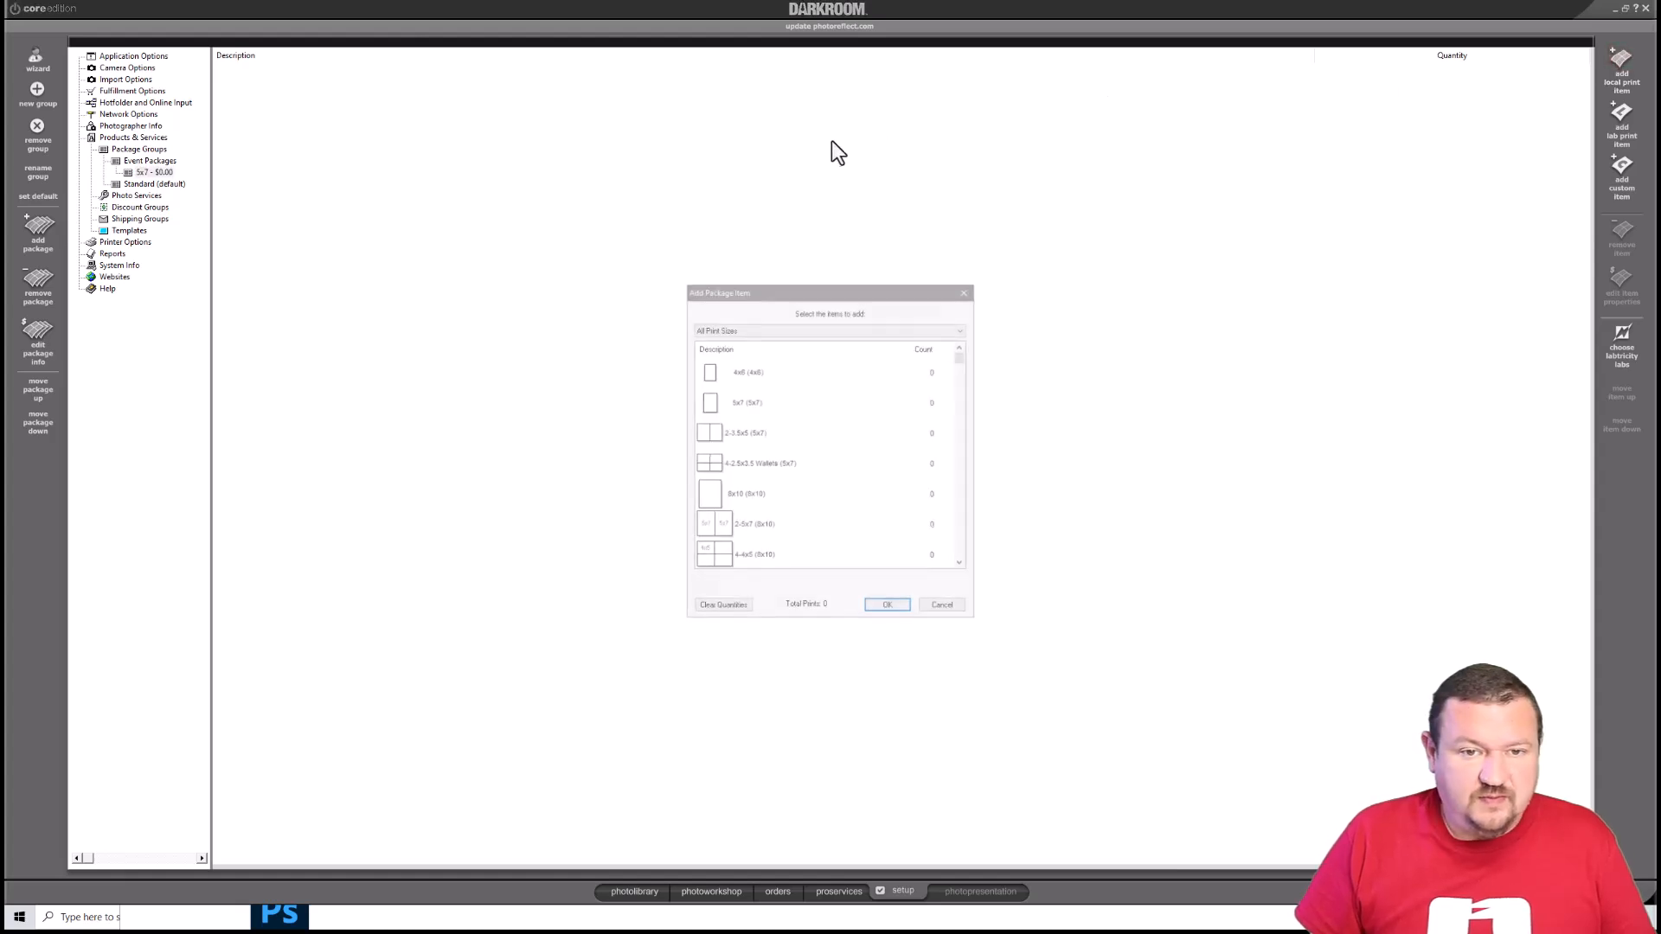
{"action": "left_click", "coordinate": [744, 408]}
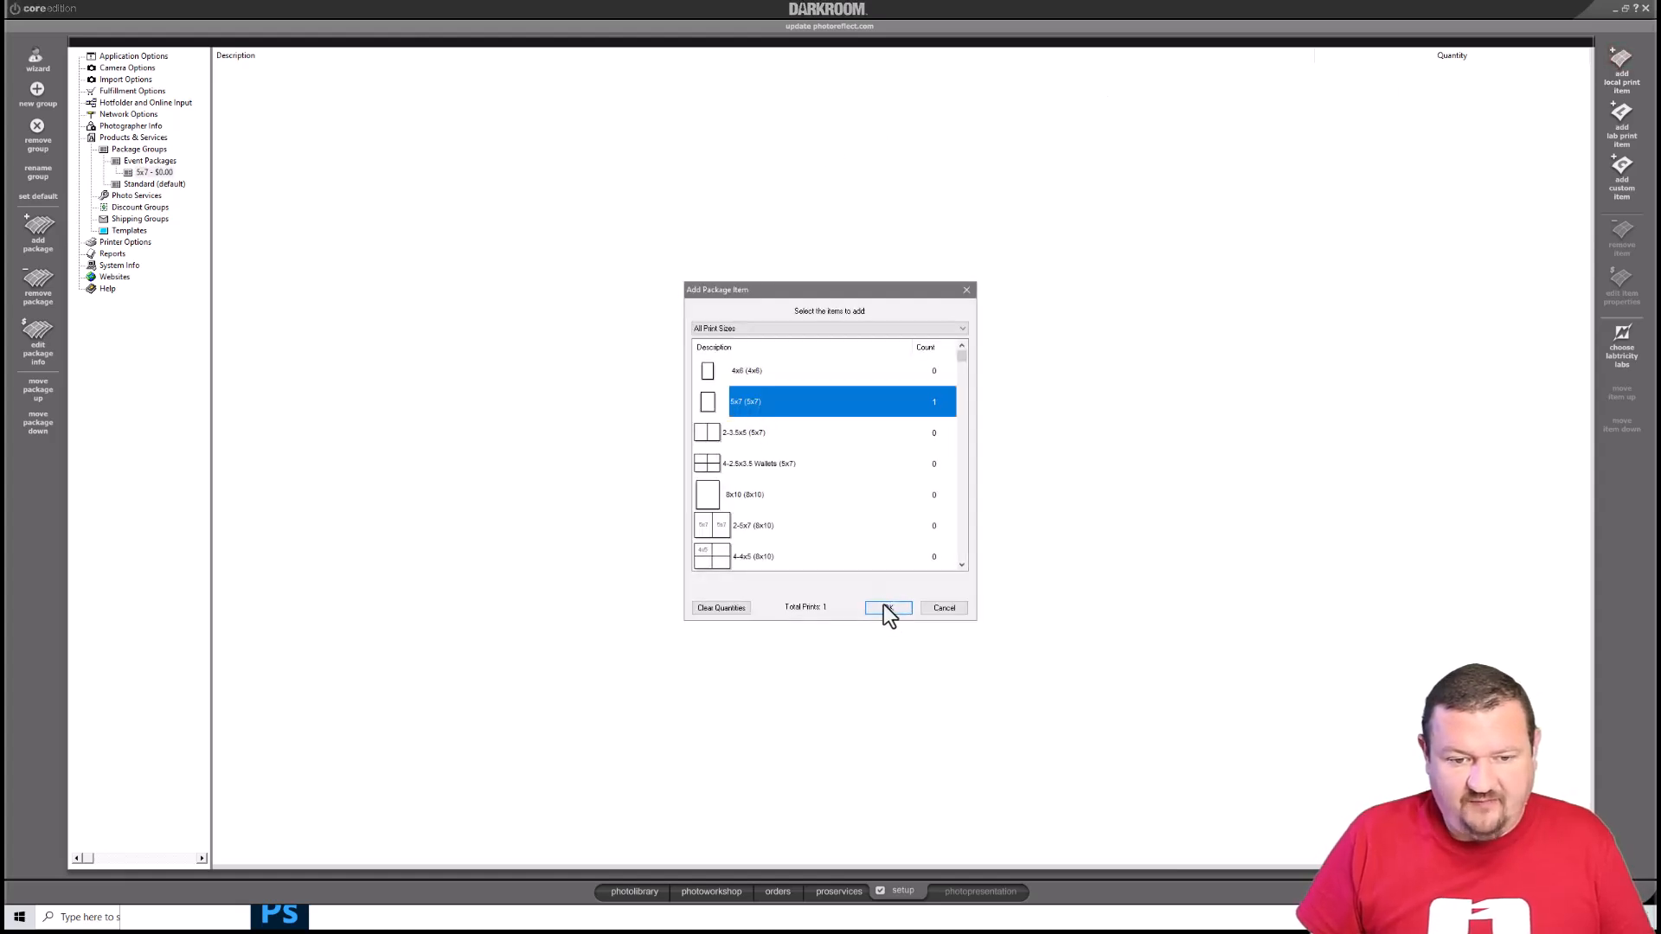
{"action": "left_click", "coordinate": [887, 609]}
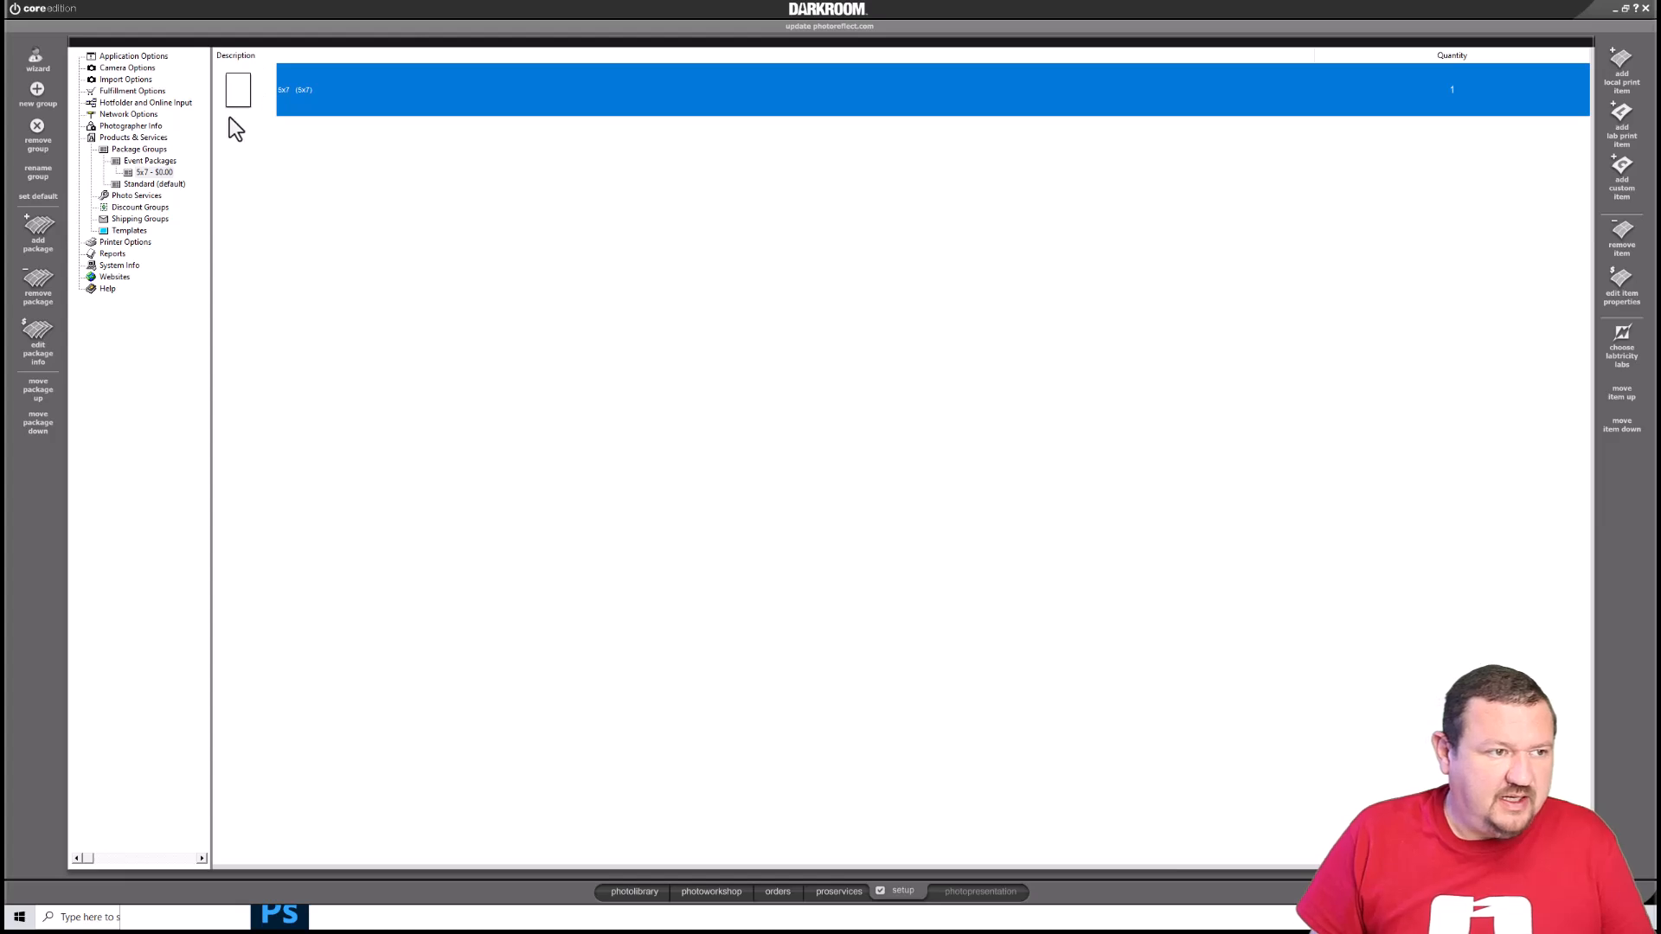
Add a second package named 4 Wallets to the Event Packages group and accept it as free
{"action": "left_click", "coordinate": [46, 228]}
{"action": "type", "text": "4Wall"}
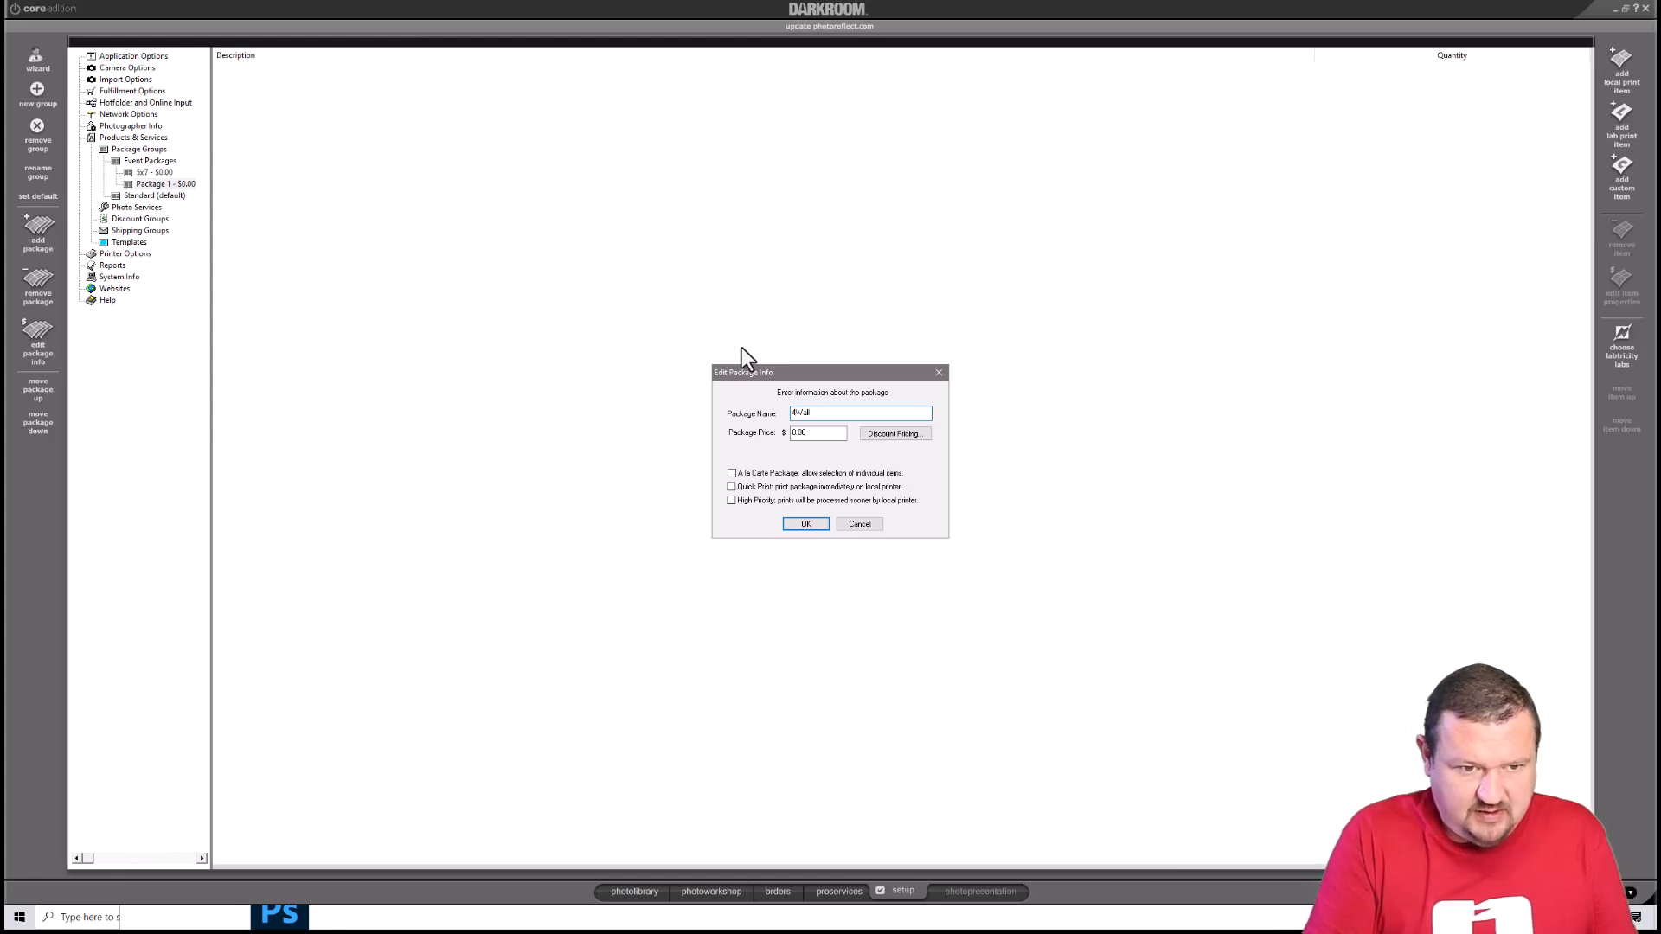
{"action": "type", "text": "ets"}
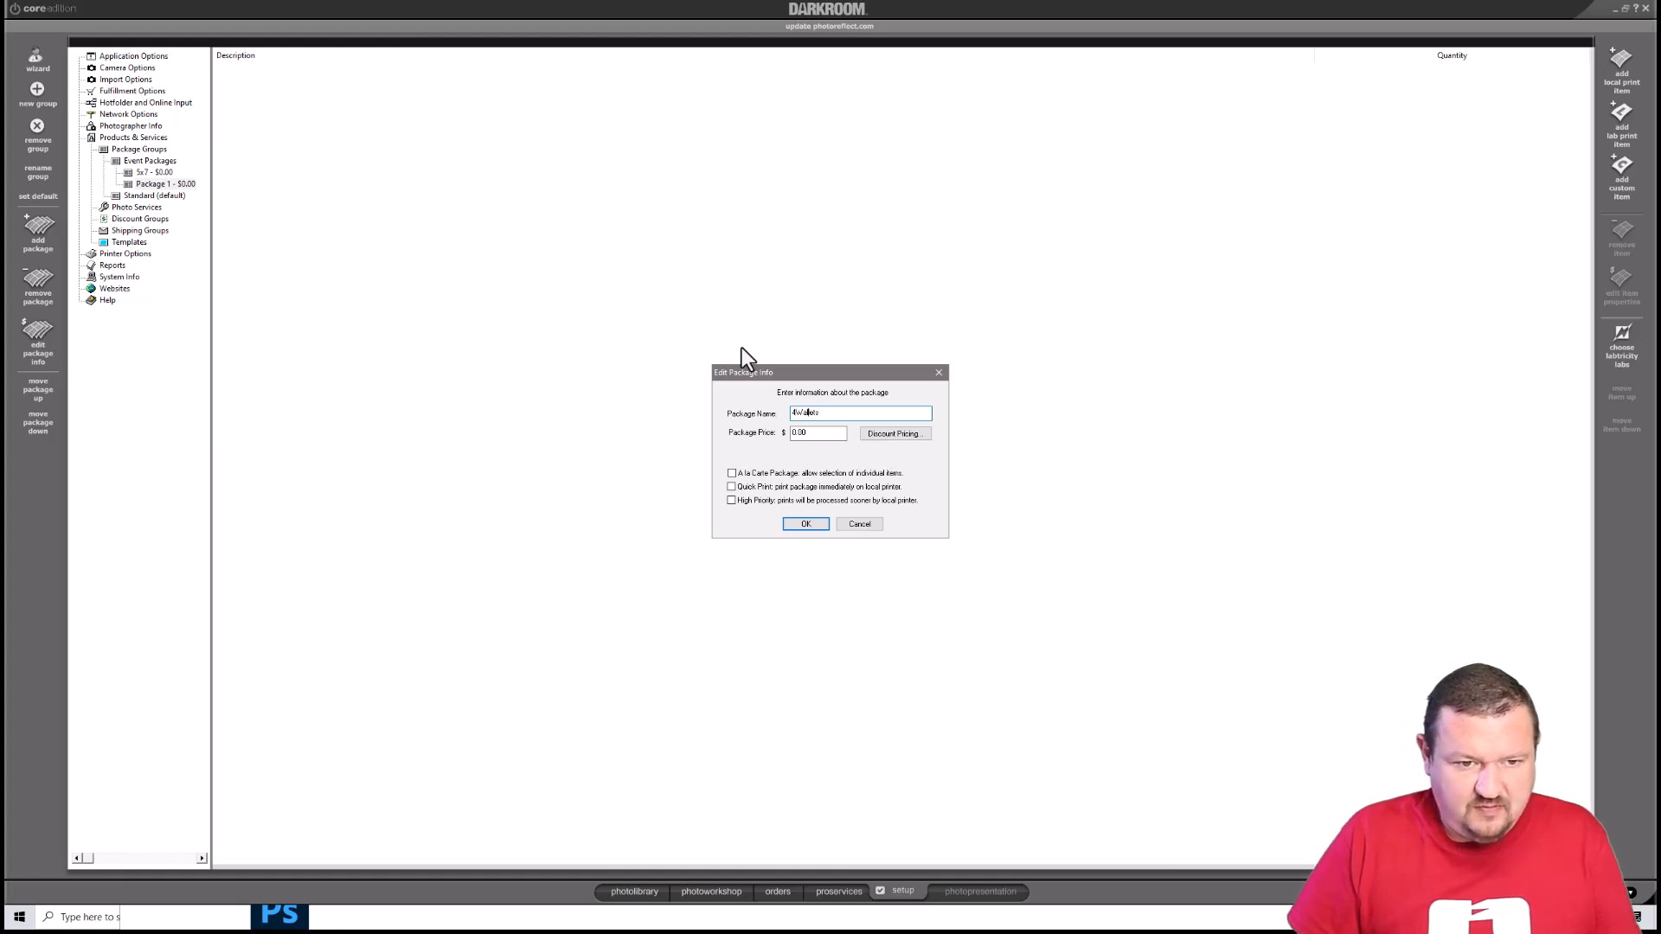
{"action": "key", "text": "Left"}
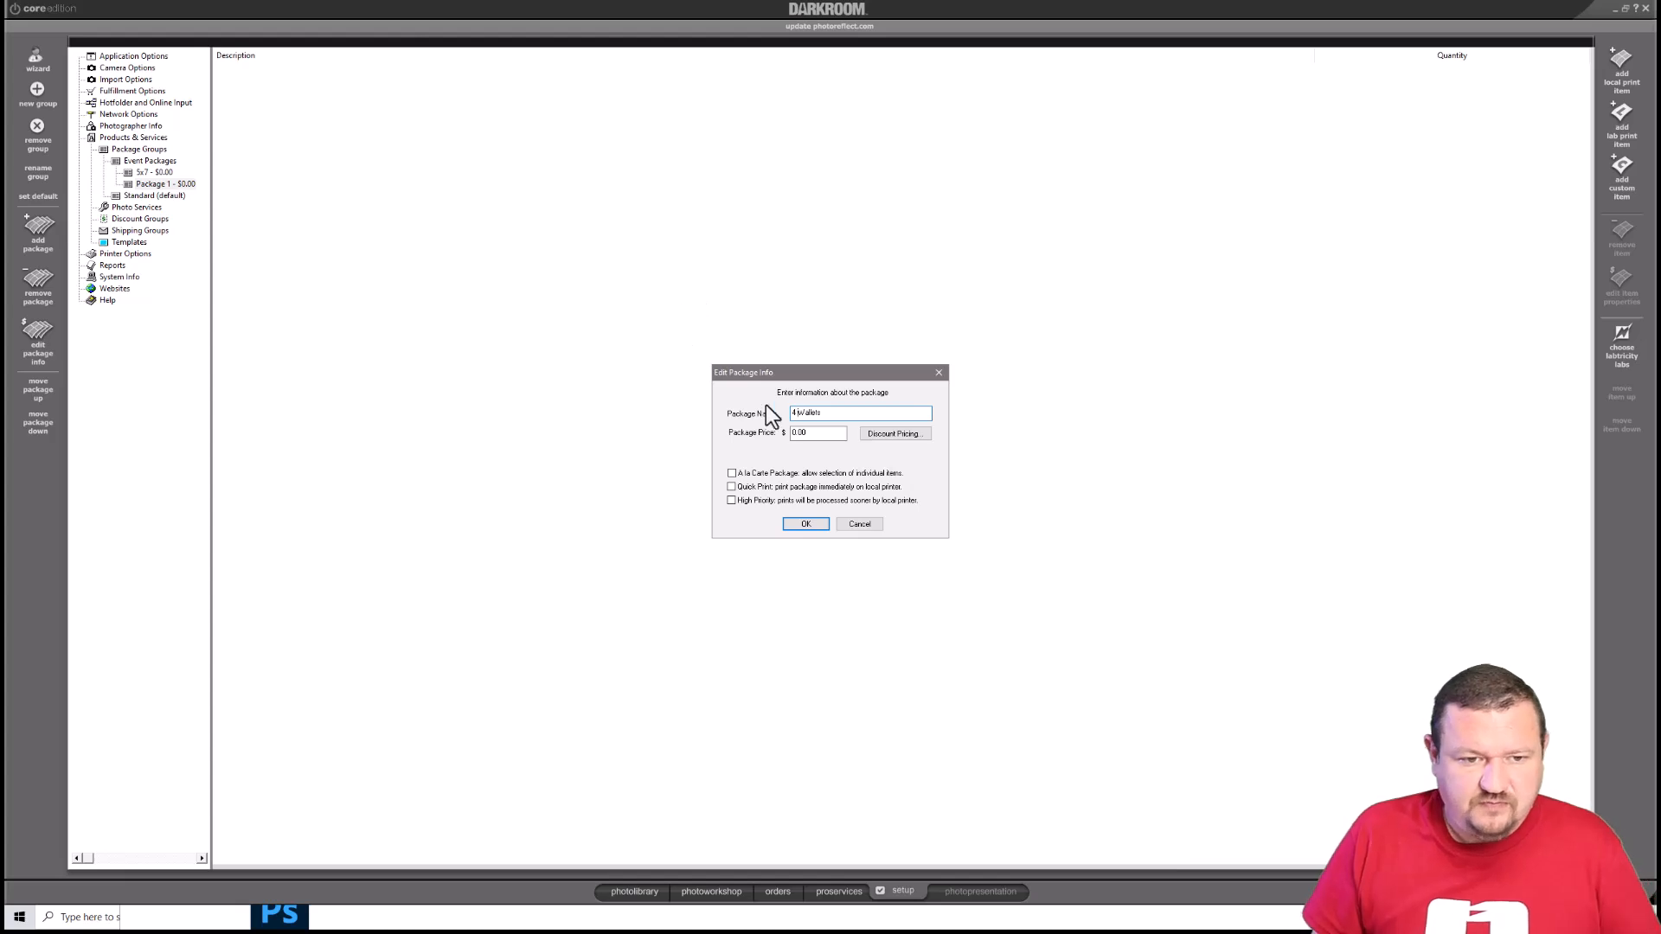
{"action": "left_click", "coordinate": [801, 524]}
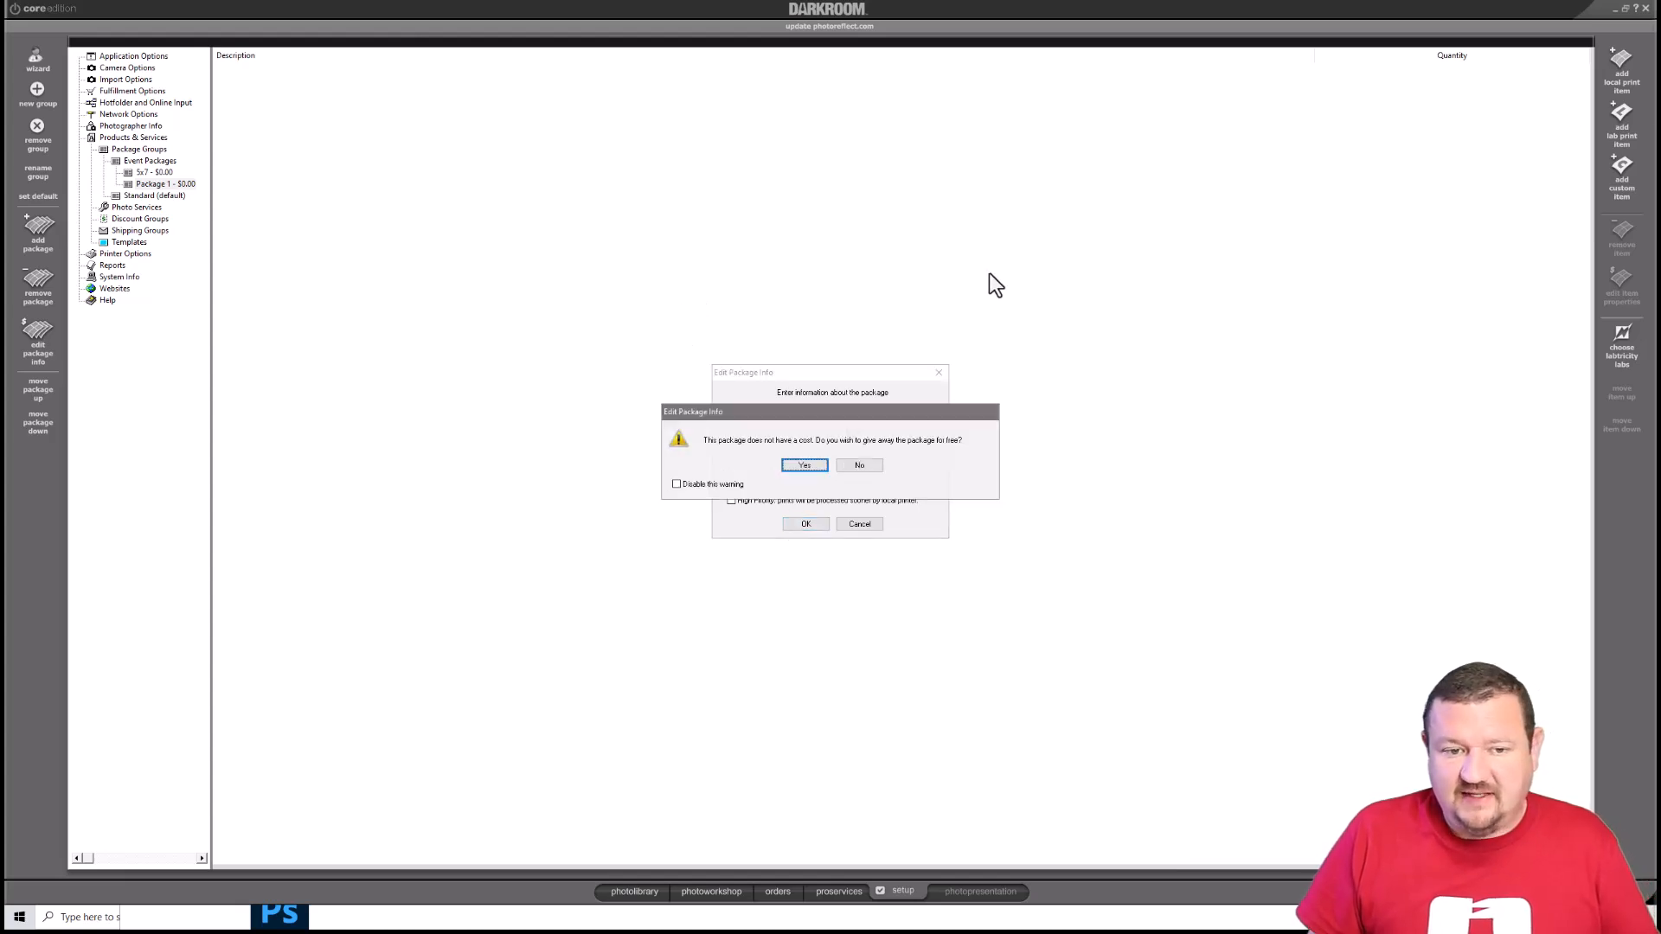
{"action": "left_click", "coordinate": [825, 467]}
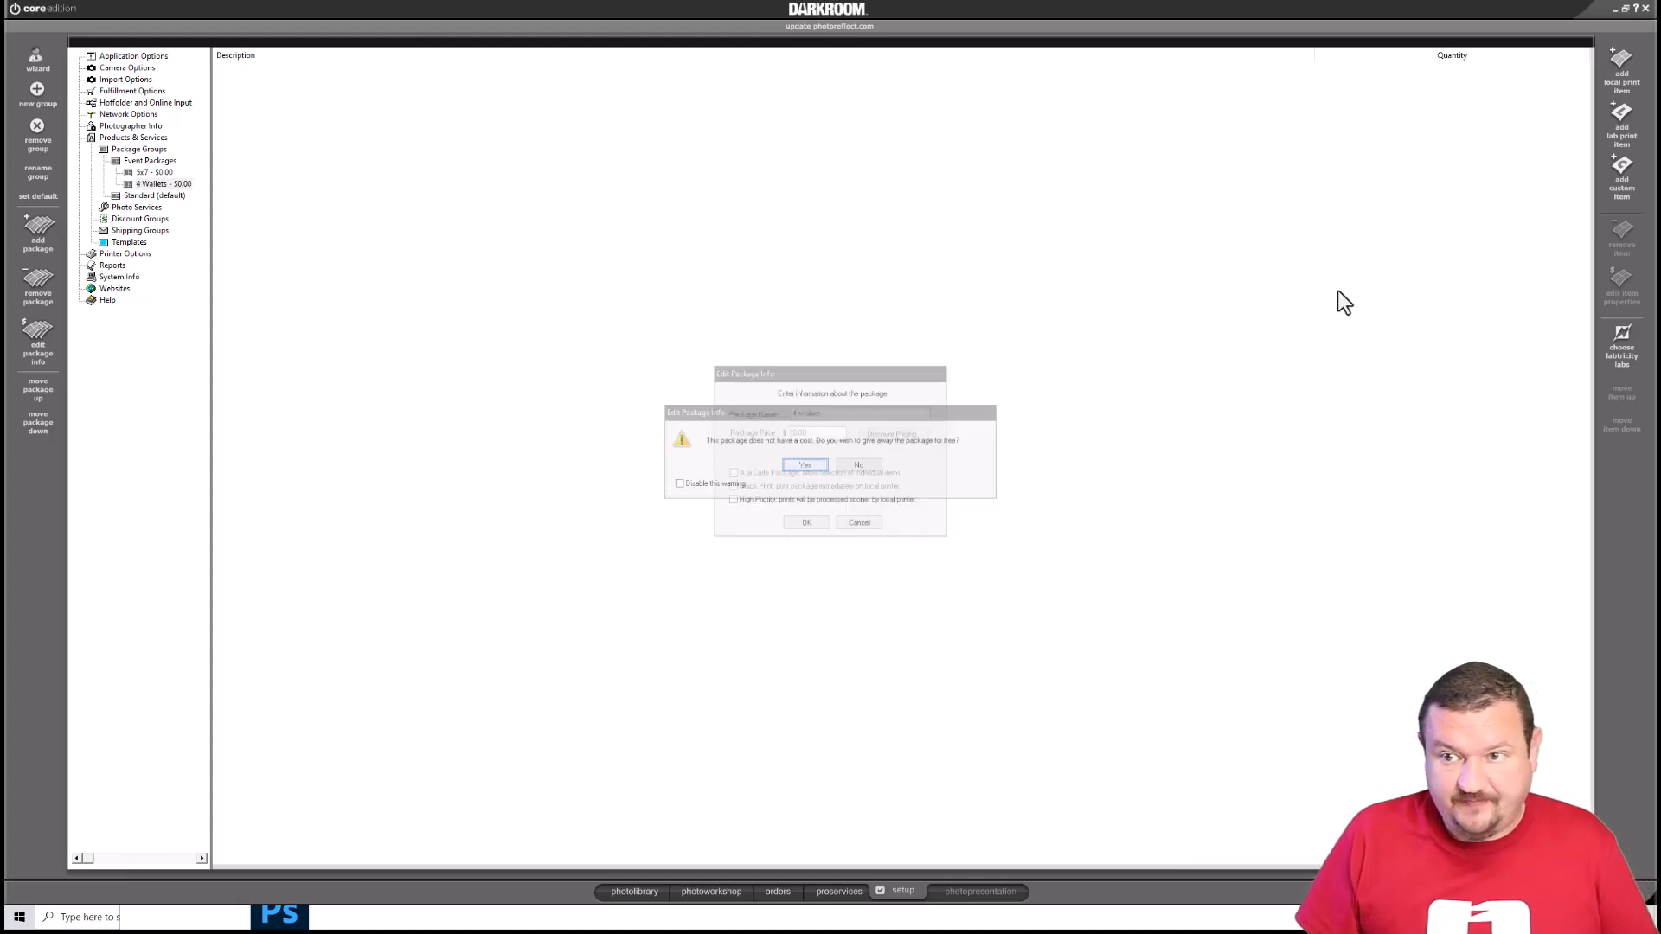
Add one local 4-2.5x3.5 Wallets (5x7) print item to the 4 Wallets package
{"action": "left_click", "coordinate": [1610, 62]}
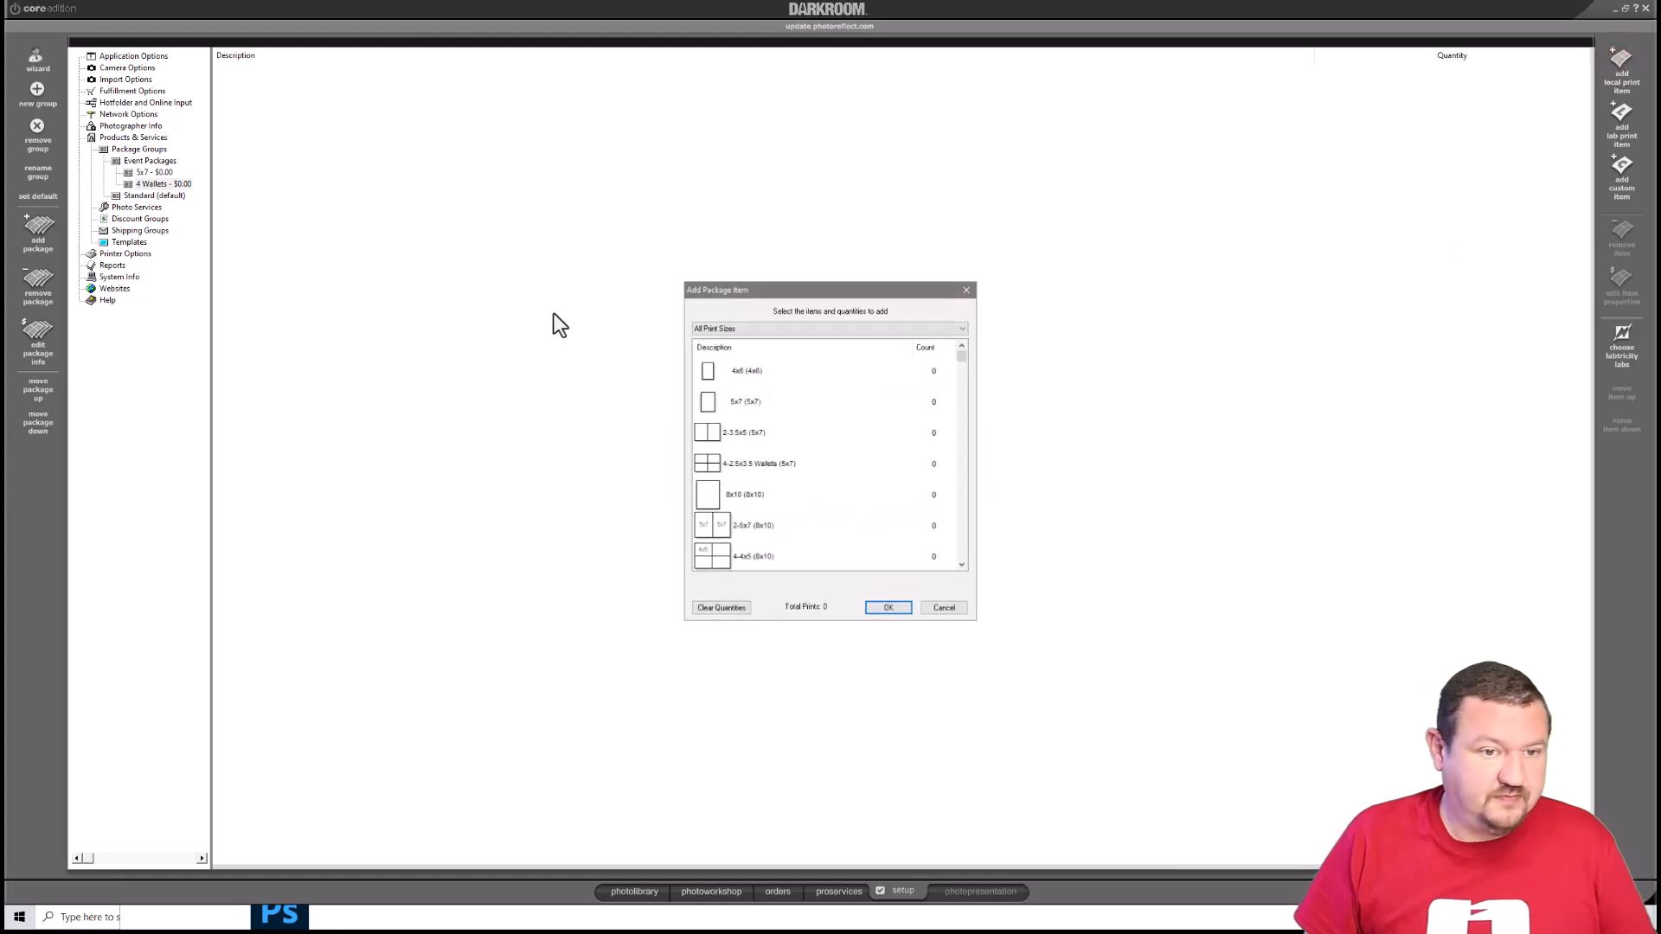
{"action": "left_click", "coordinate": [740, 463]}
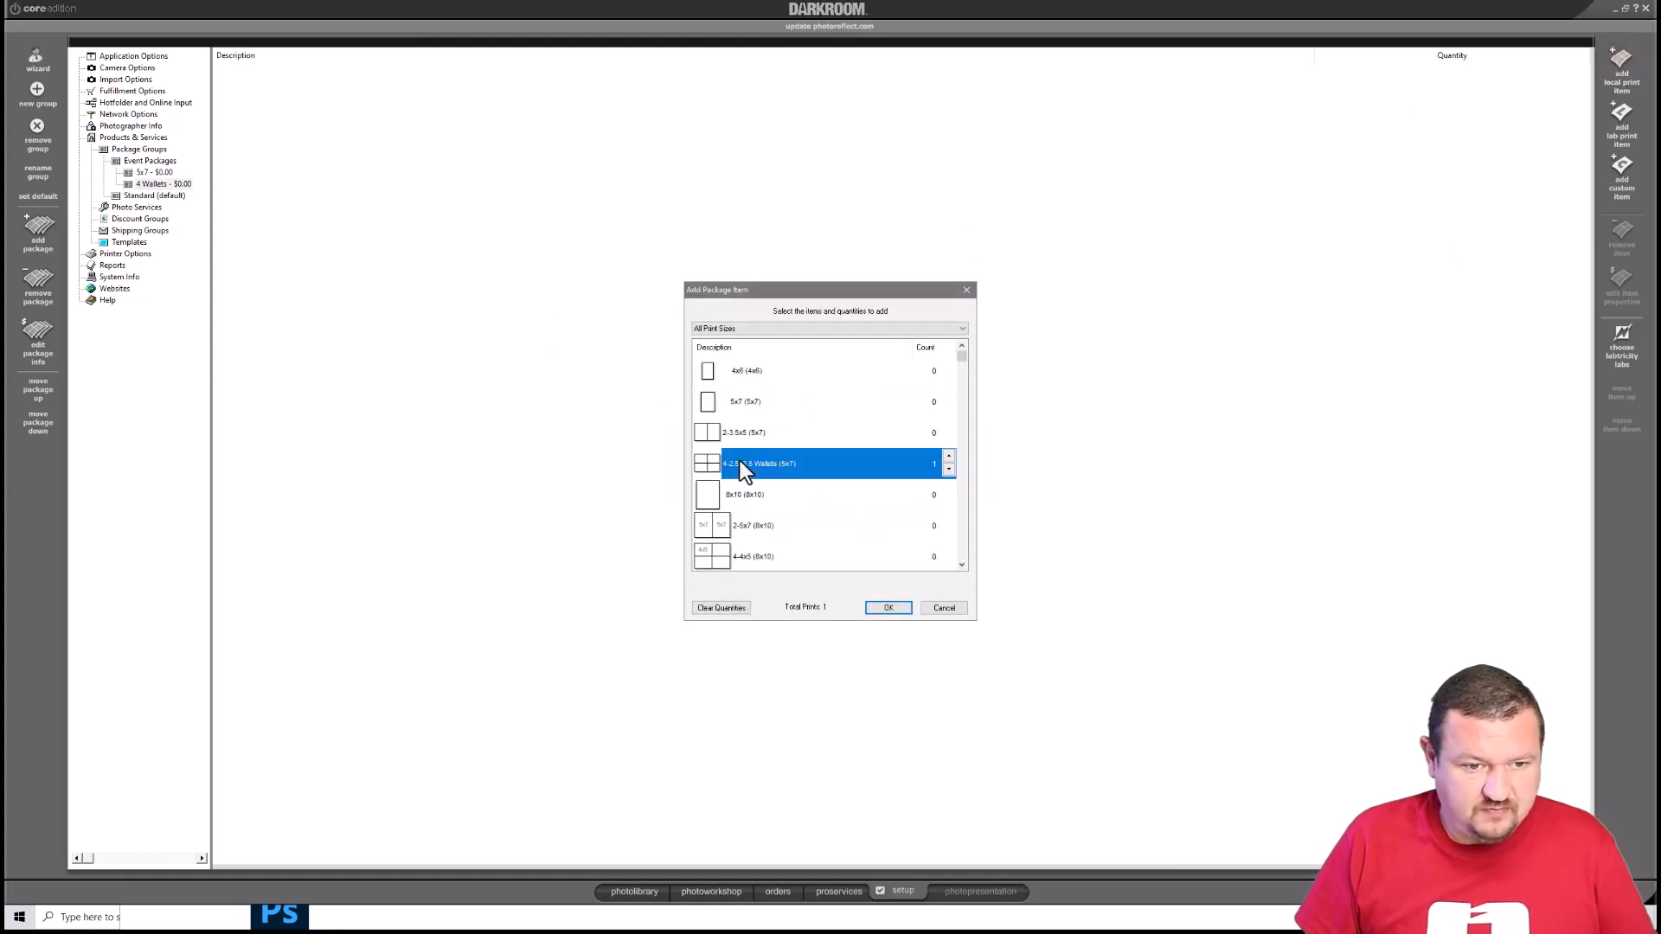
{"action": "left_click", "coordinate": [889, 608]}
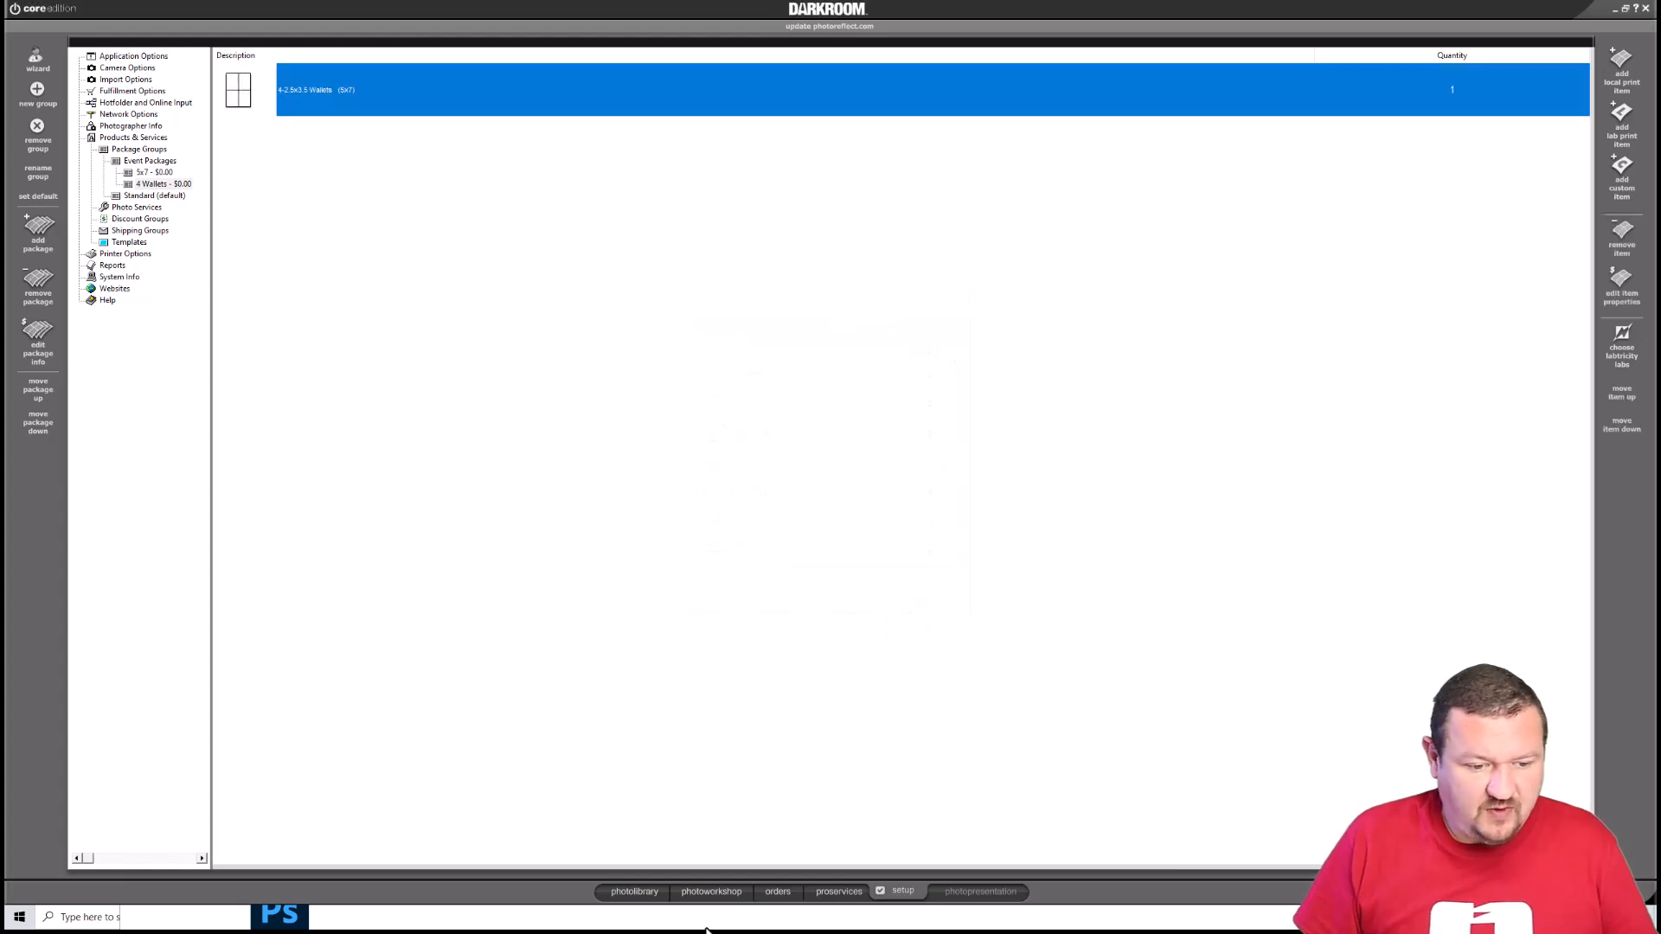
Open the photo below img_0811.jpg in the photo workshop and change the order panel's default package group to Event Packages
{"action": "left_click", "coordinate": [697, 890]}
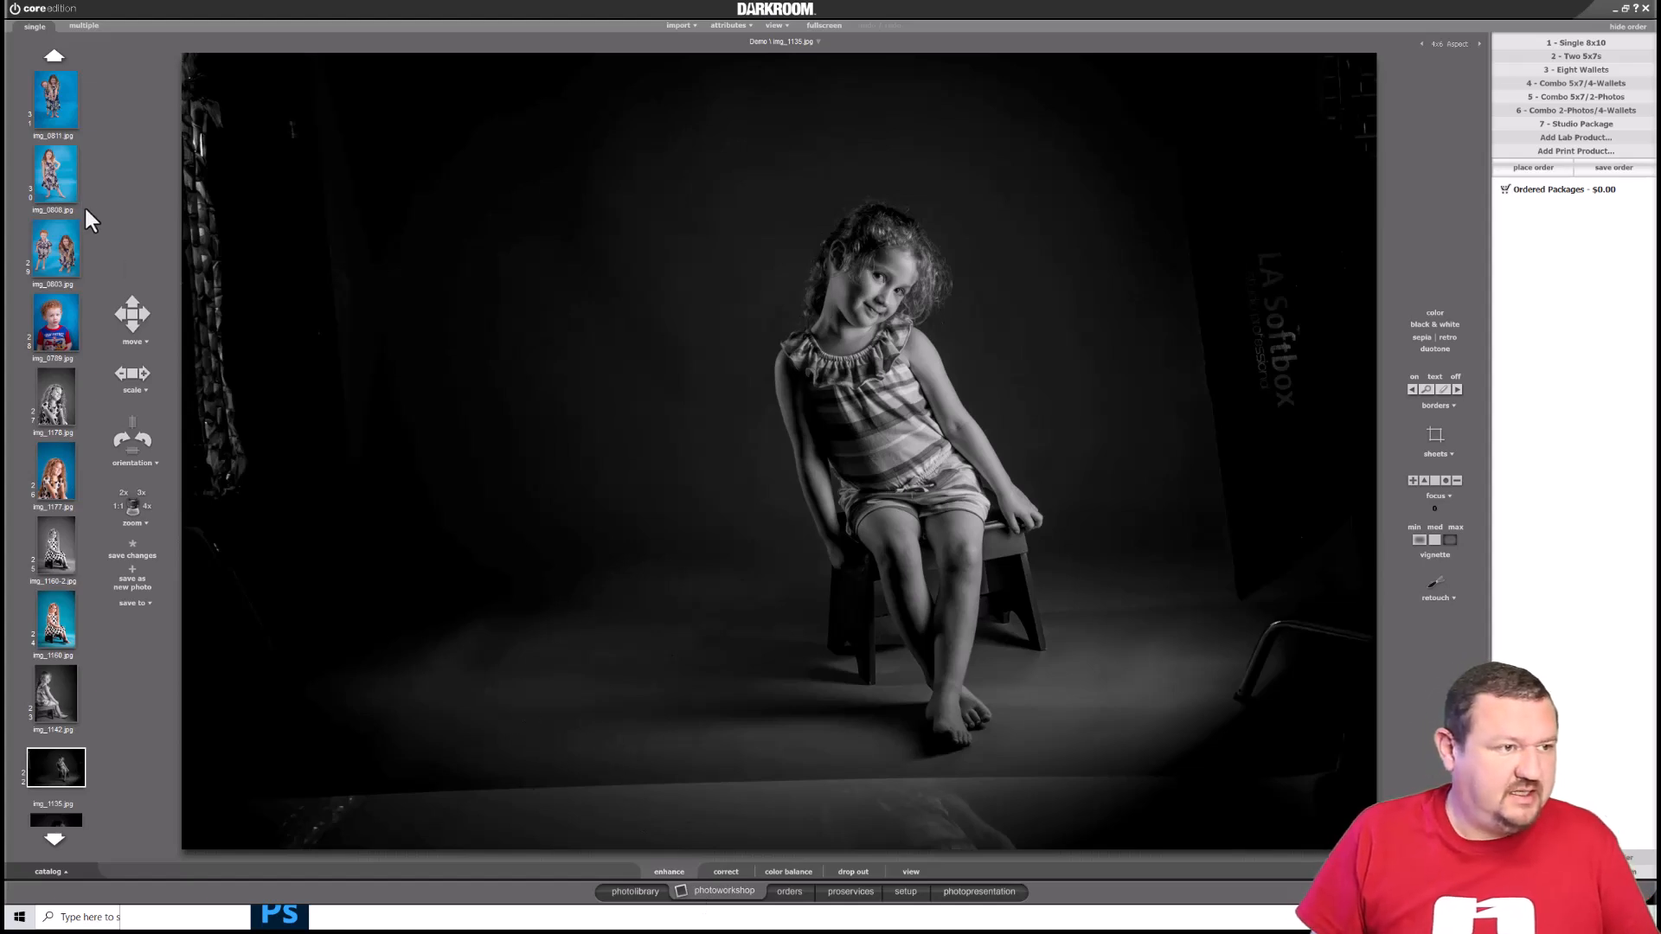
{"action": "left_click", "coordinate": [52, 177]}
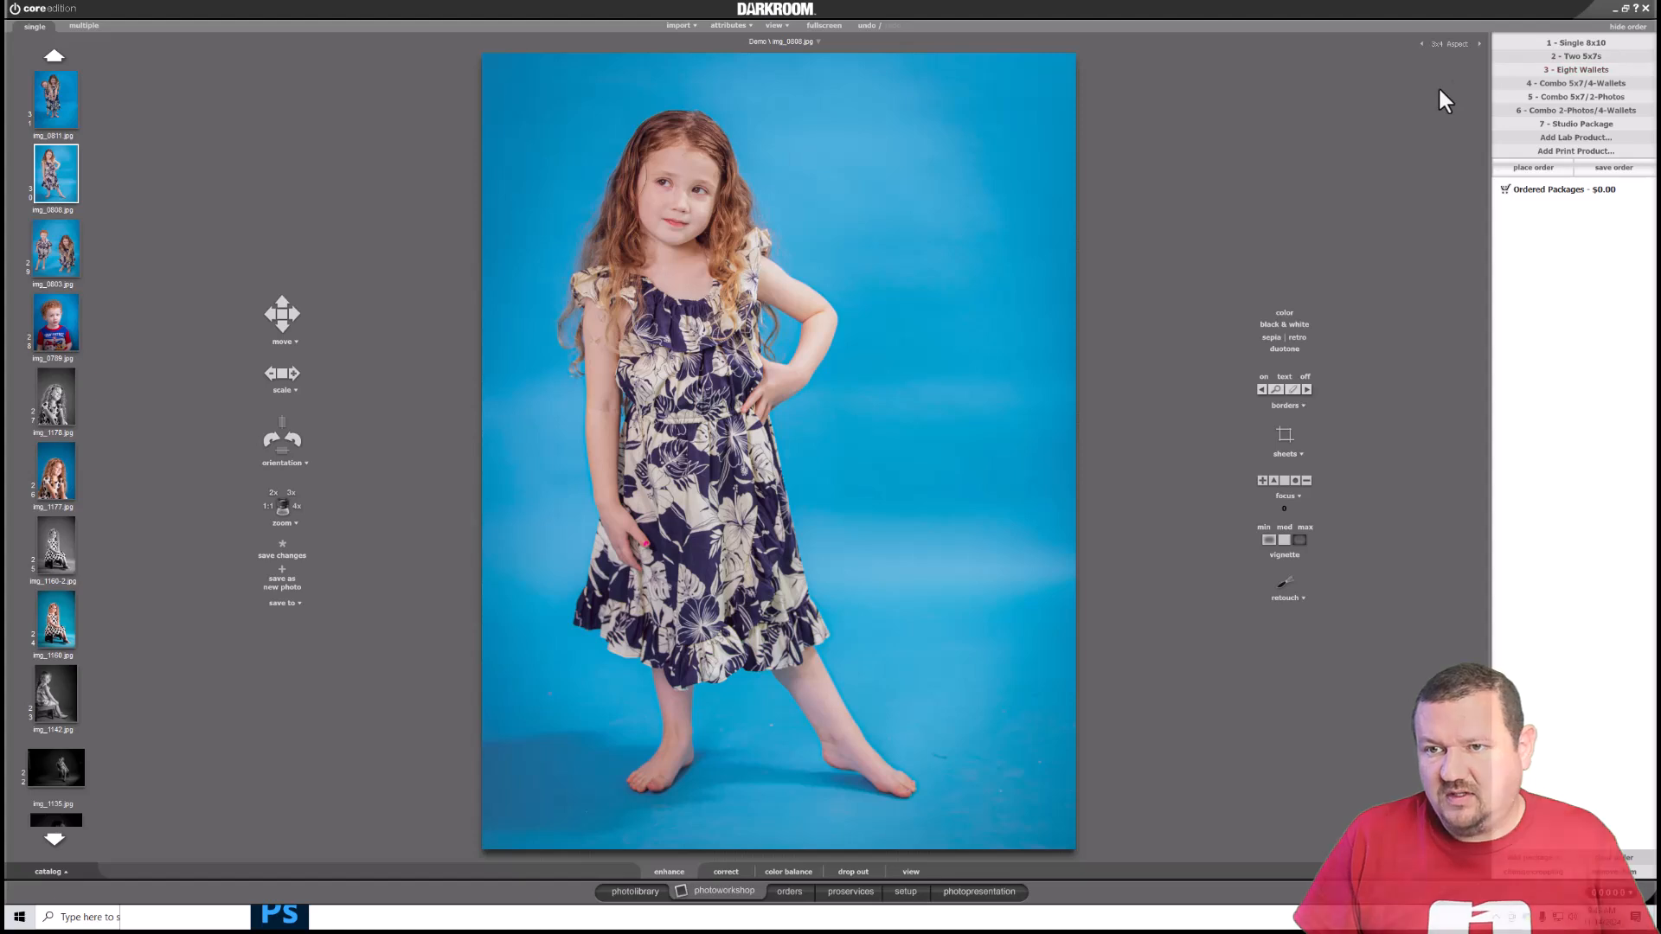
{"action": "left_click", "coordinate": [1538, 854]}
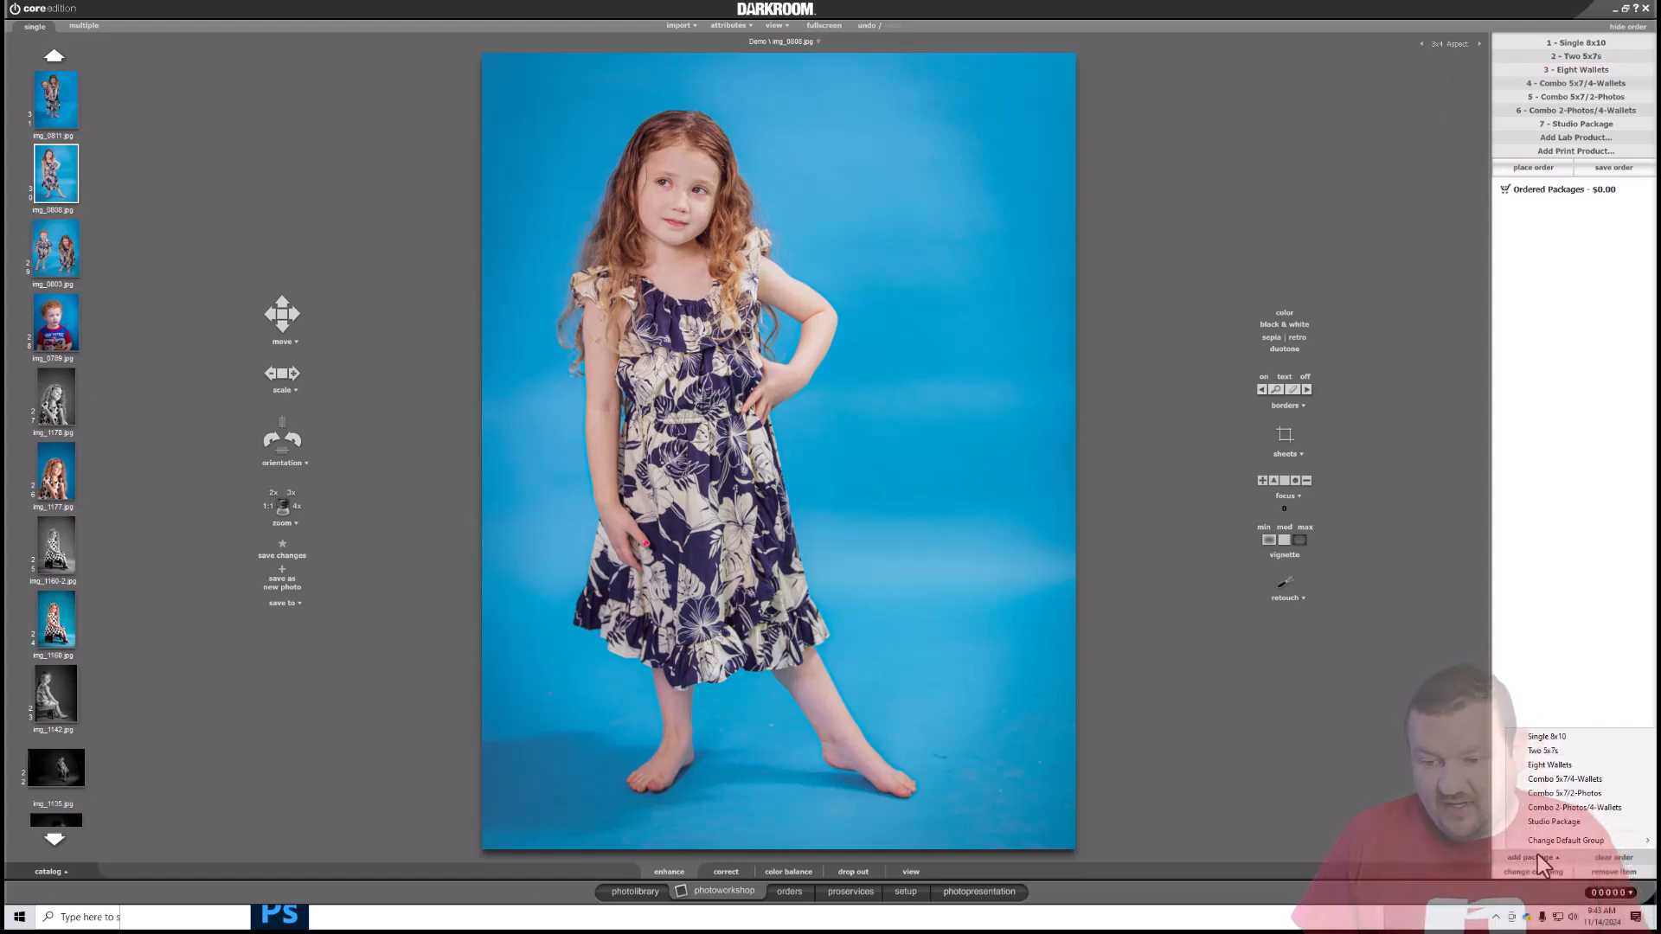
{"action": "mouse_move", "coordinate": [1564, 839]}
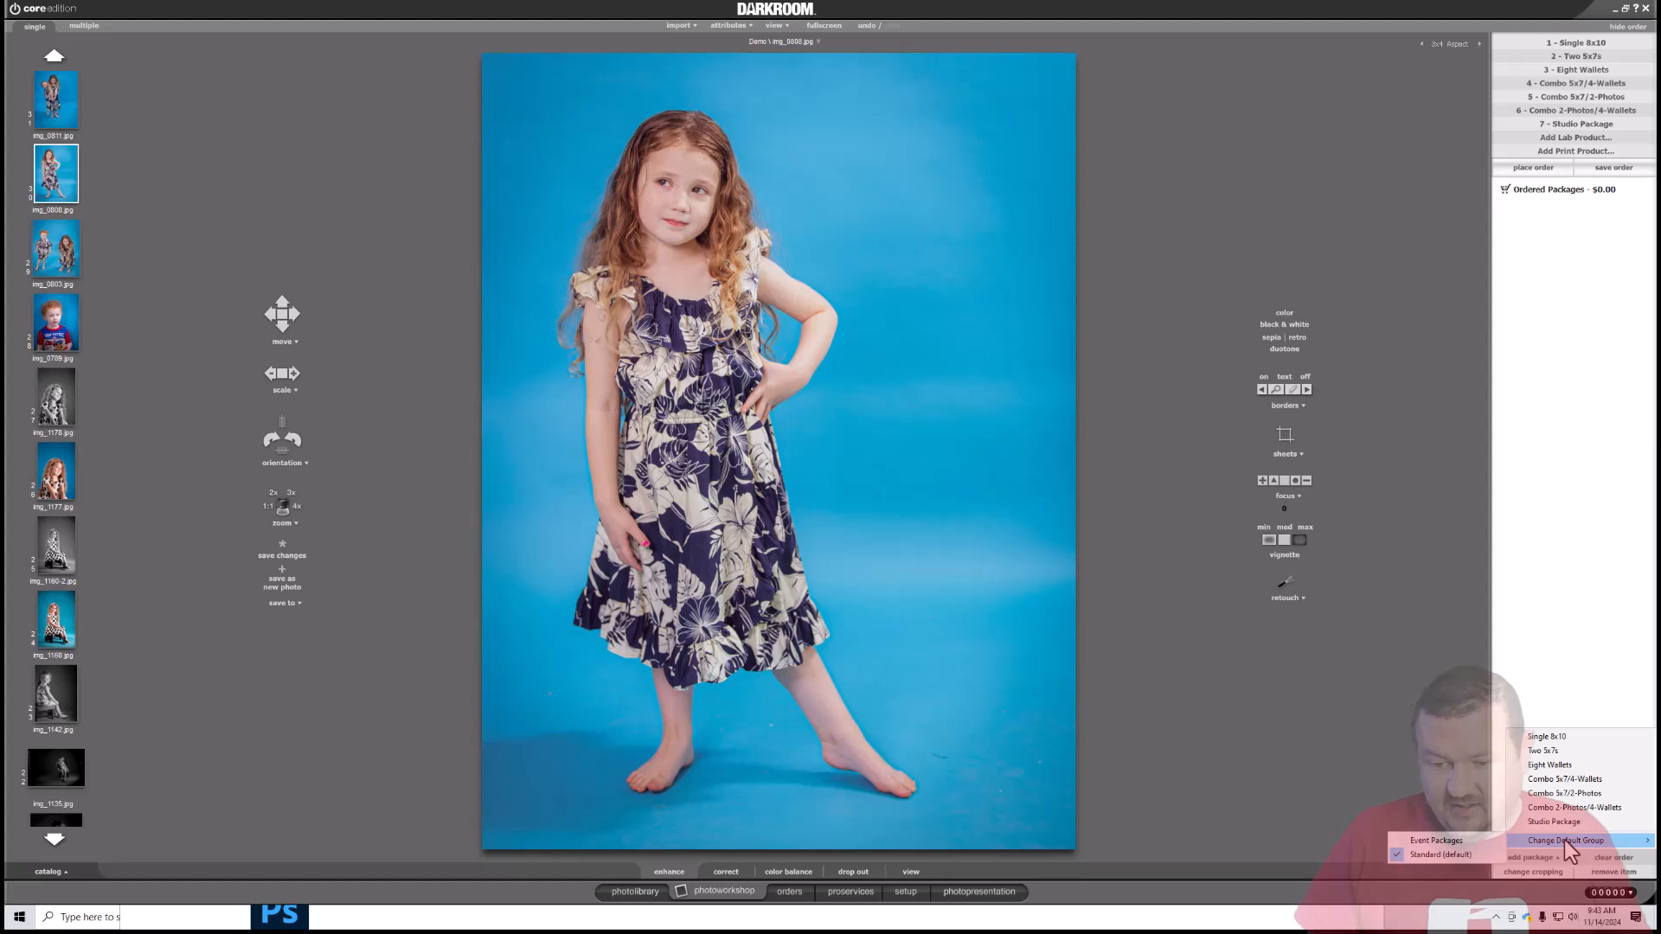
{"action": "left_click", "coordinate": [1430, 842]}
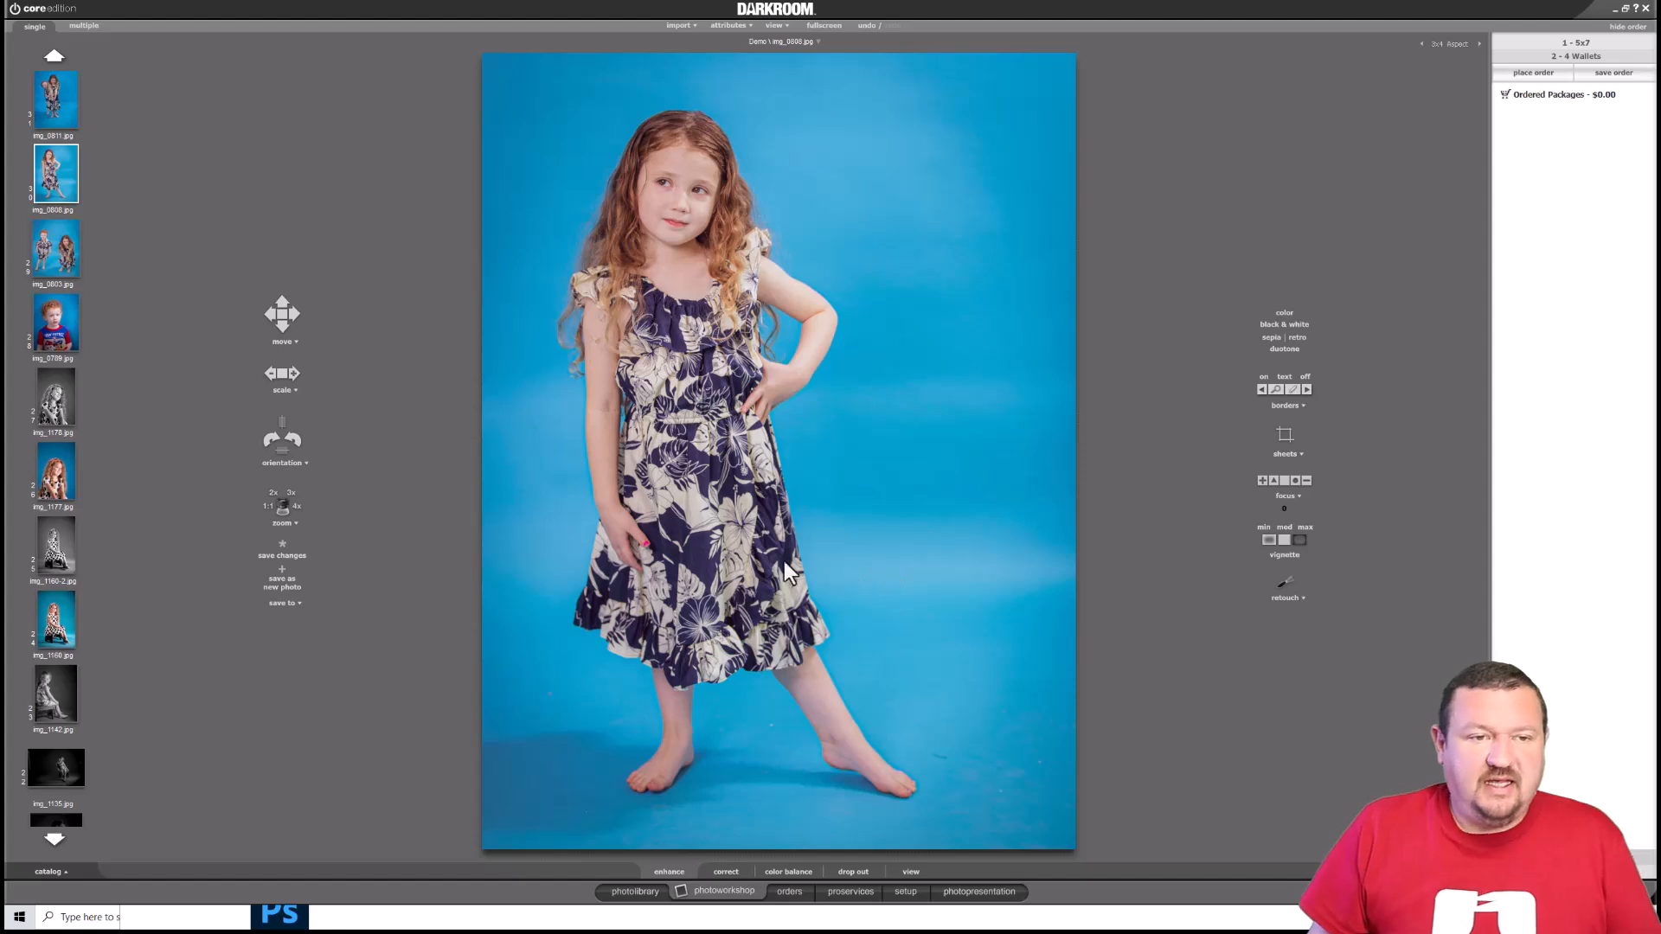
Place an order for one copy of the 4 Wallets package from the open photo and print it
{"action": "left_click", "coordinate": [1577, 59]}
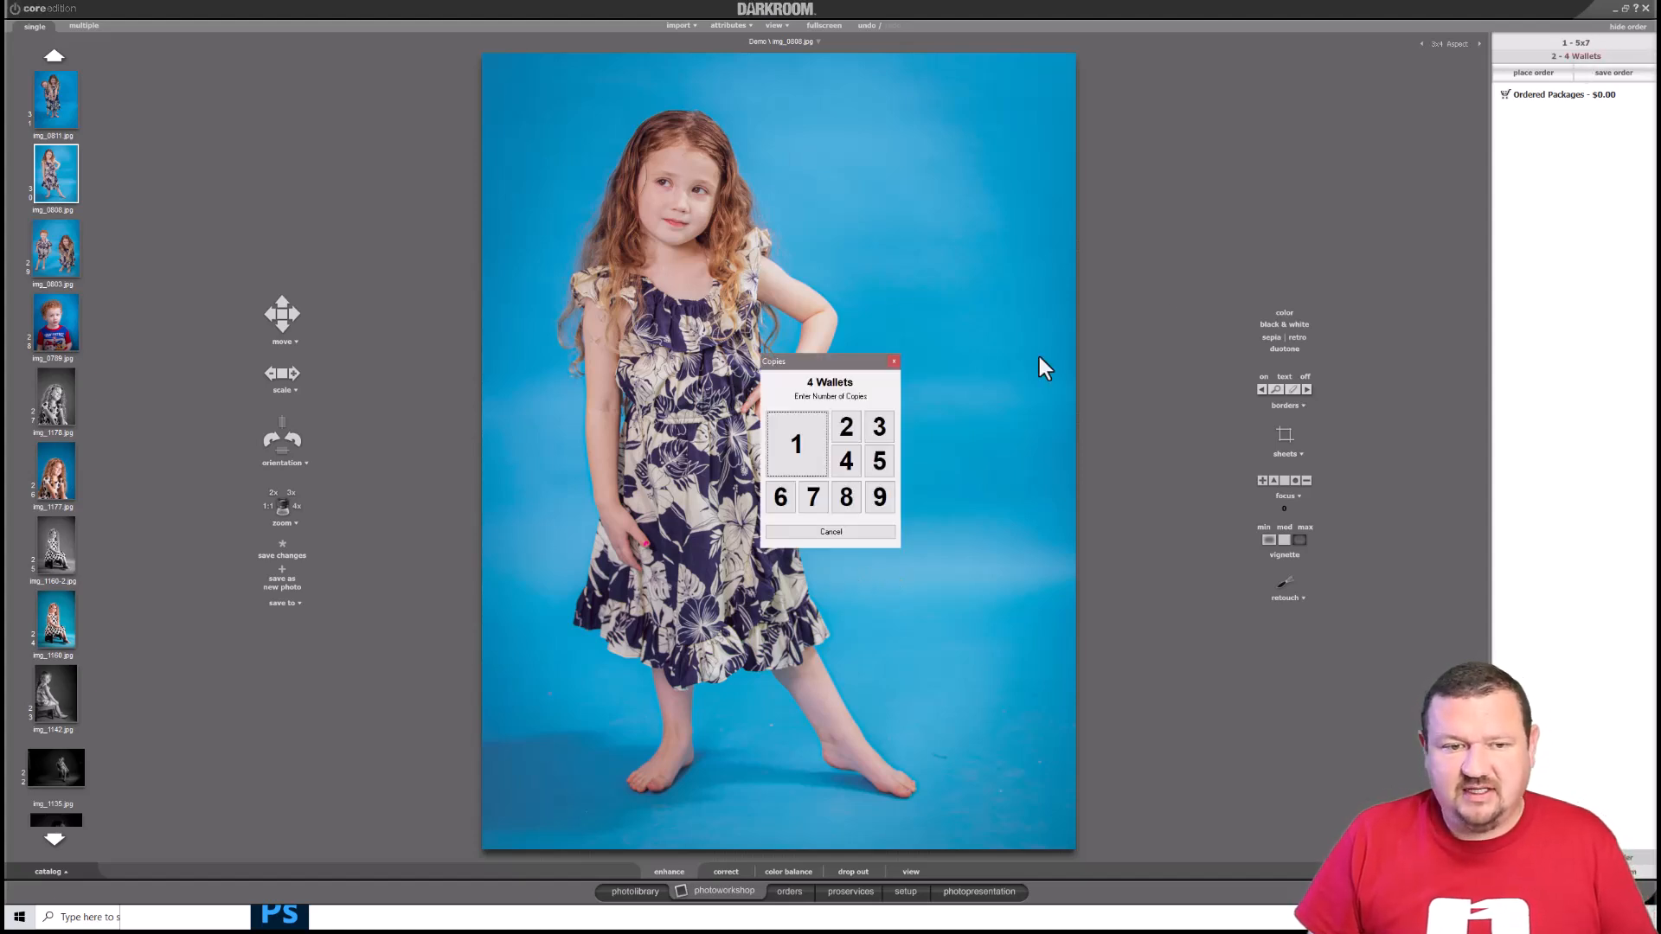
{"action": "left_click", "coordinate": [799, 439]}
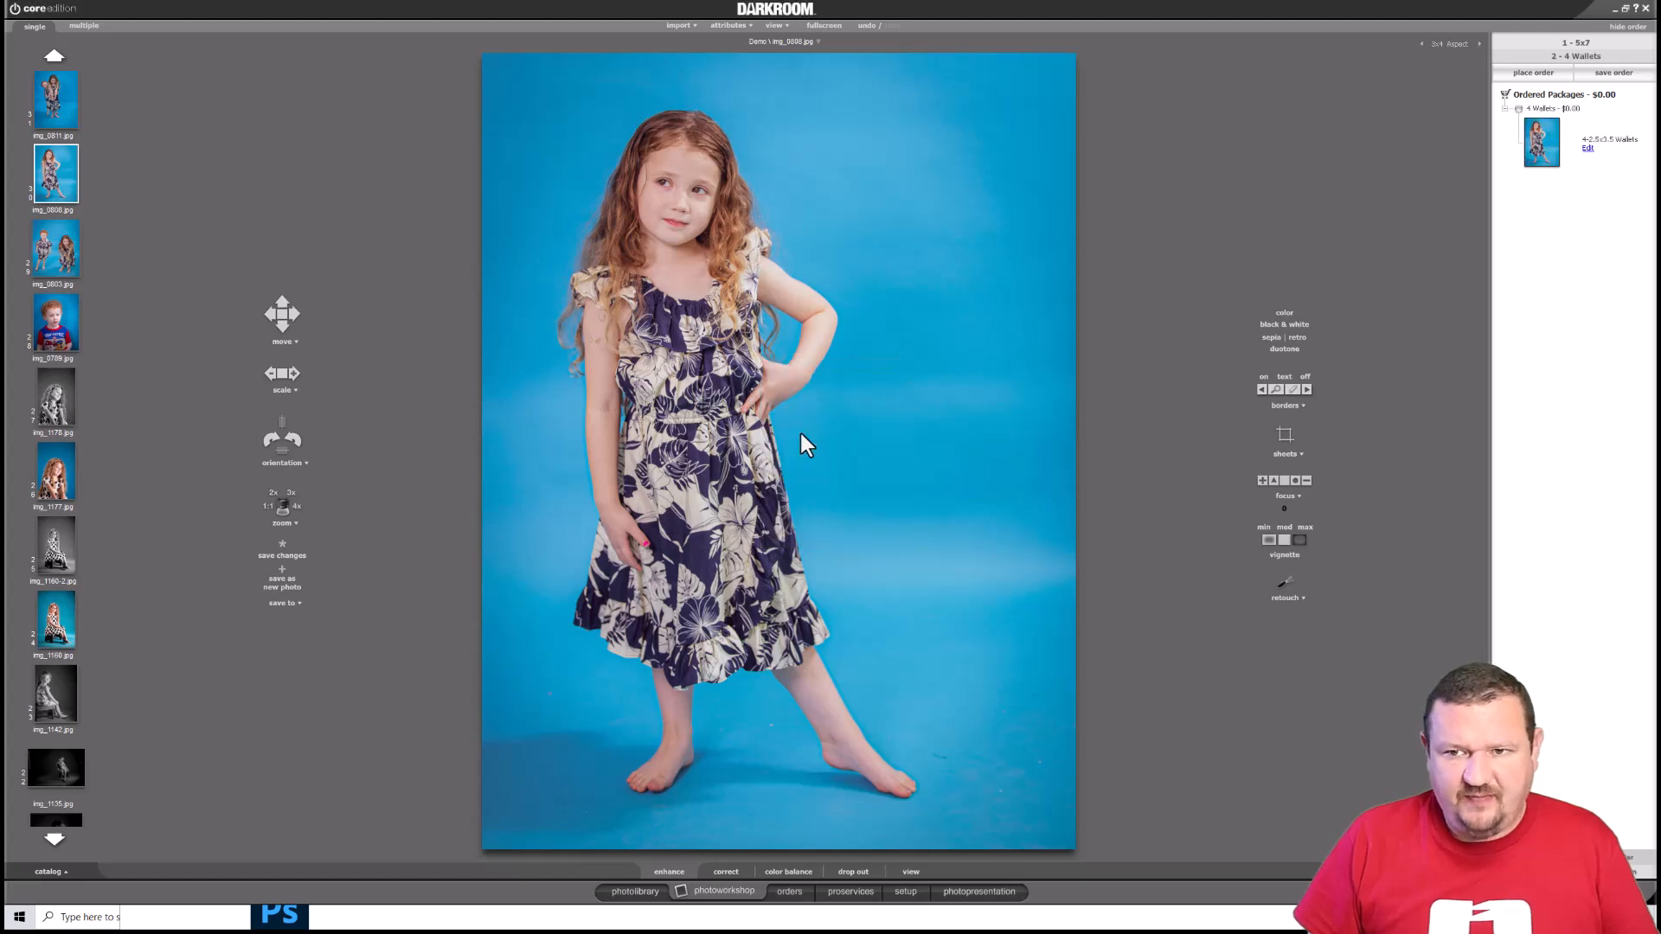
{"action": "left_click", "coordinate": [1533, 74]}
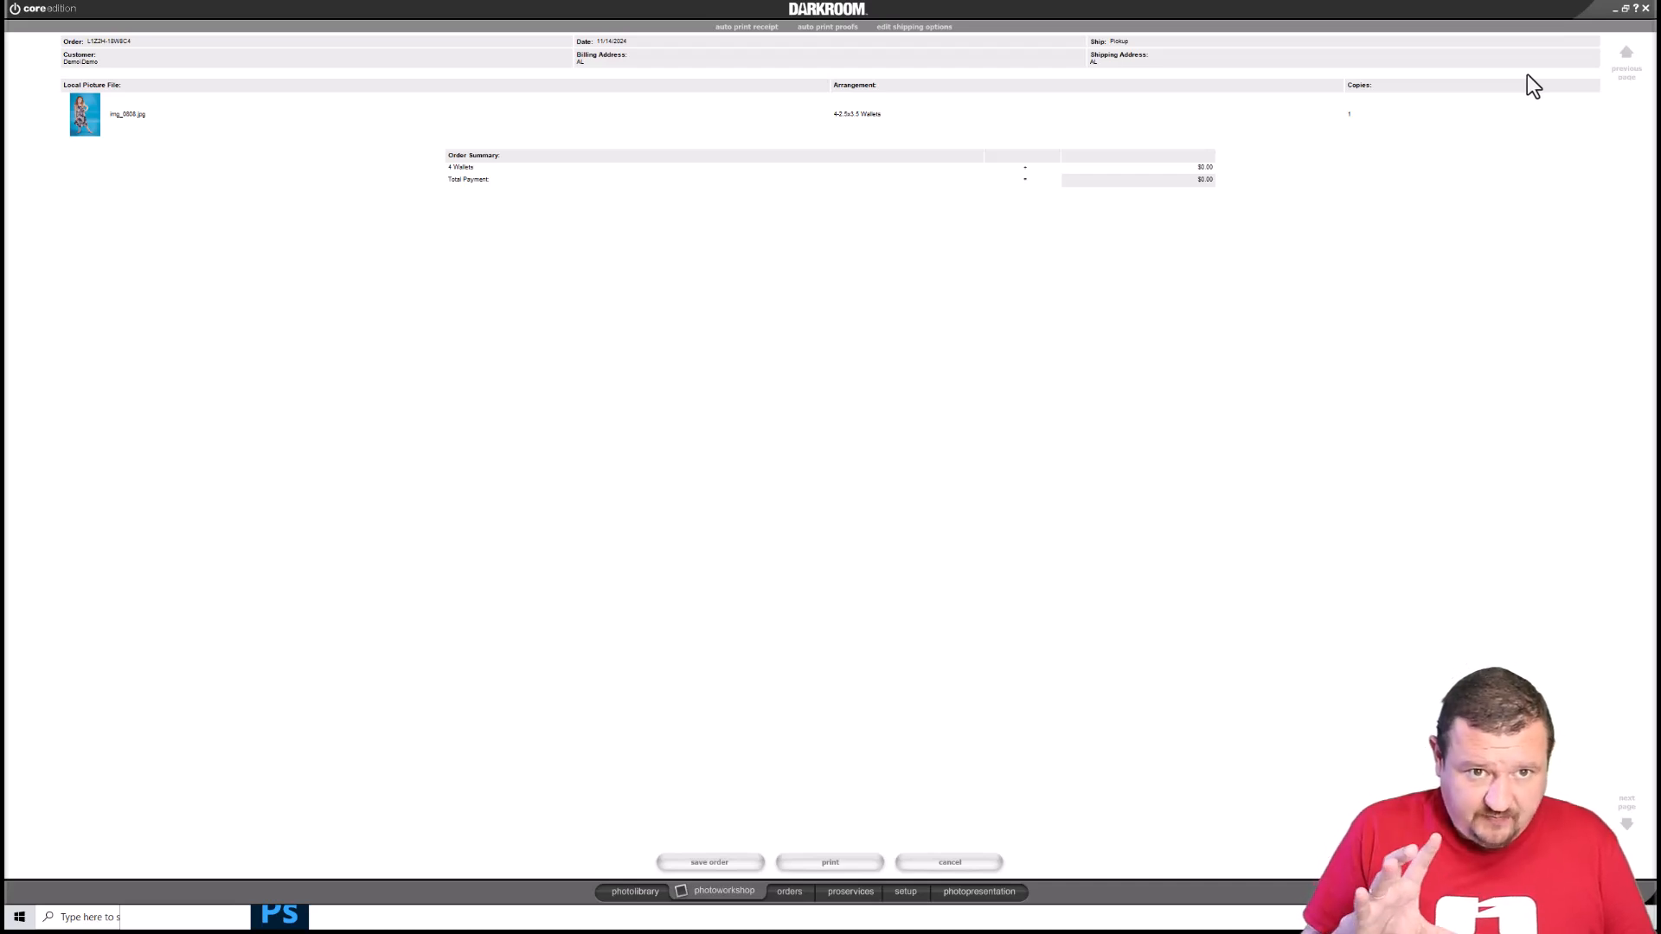
{"action": "left_click", "coordinate": [806, 863]}
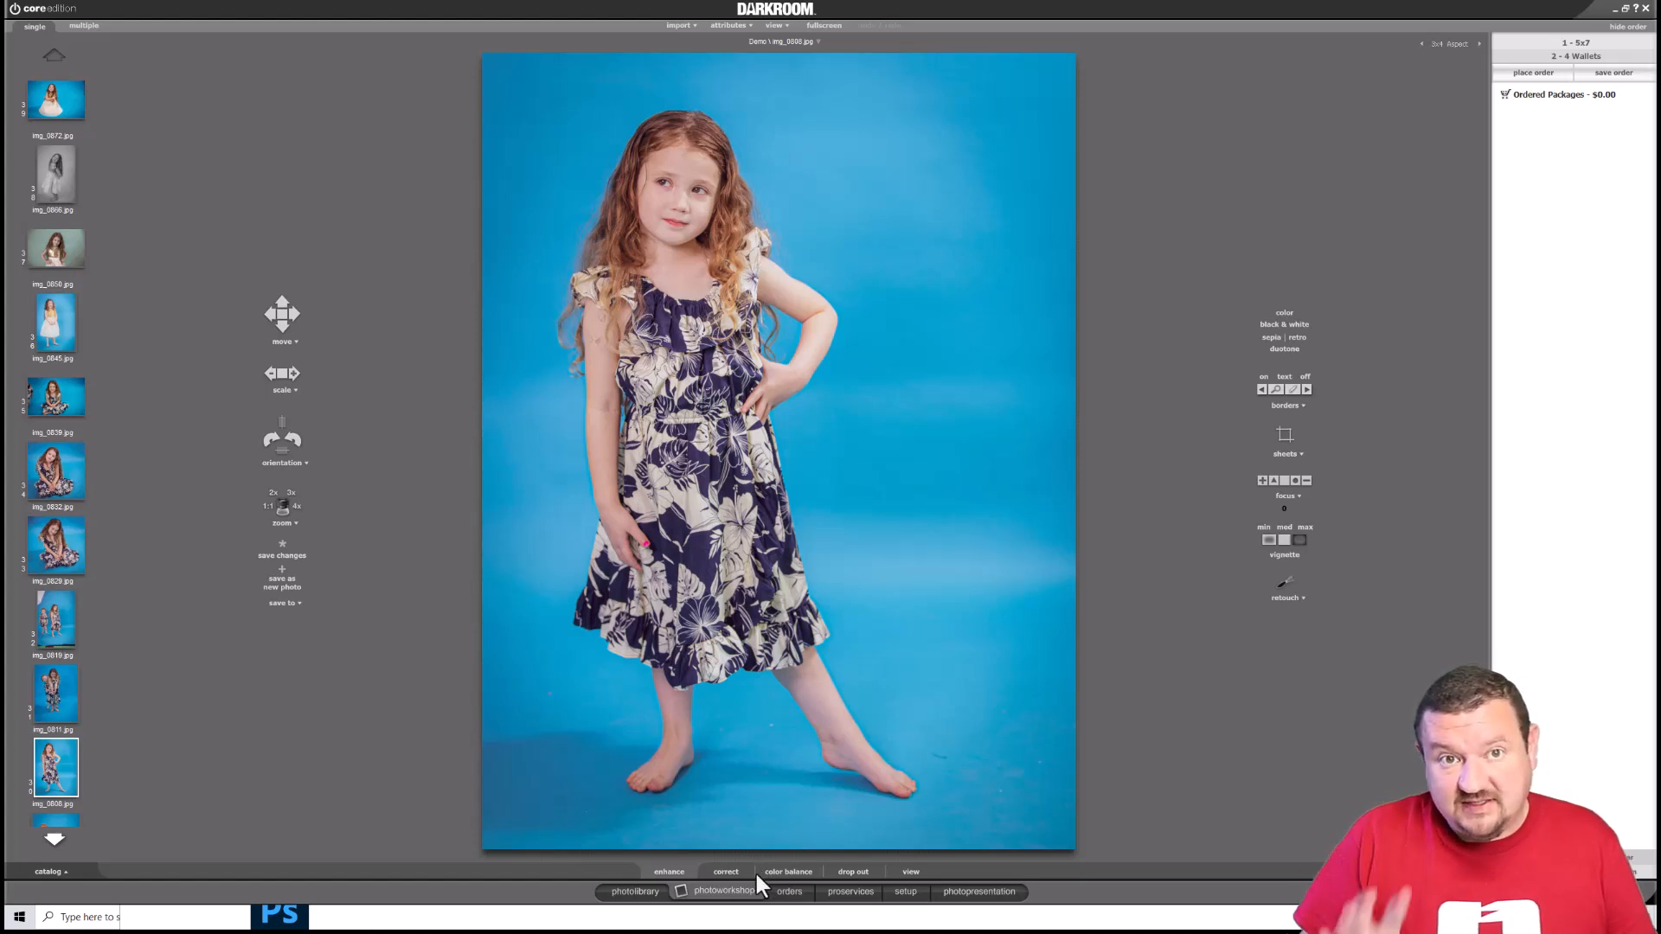
In the application's workflow settings, enable filling the package with the current photo when adding to cart for Studio Photo Catalogs
{"action": "left_click", "coordinate": [905, 891]}
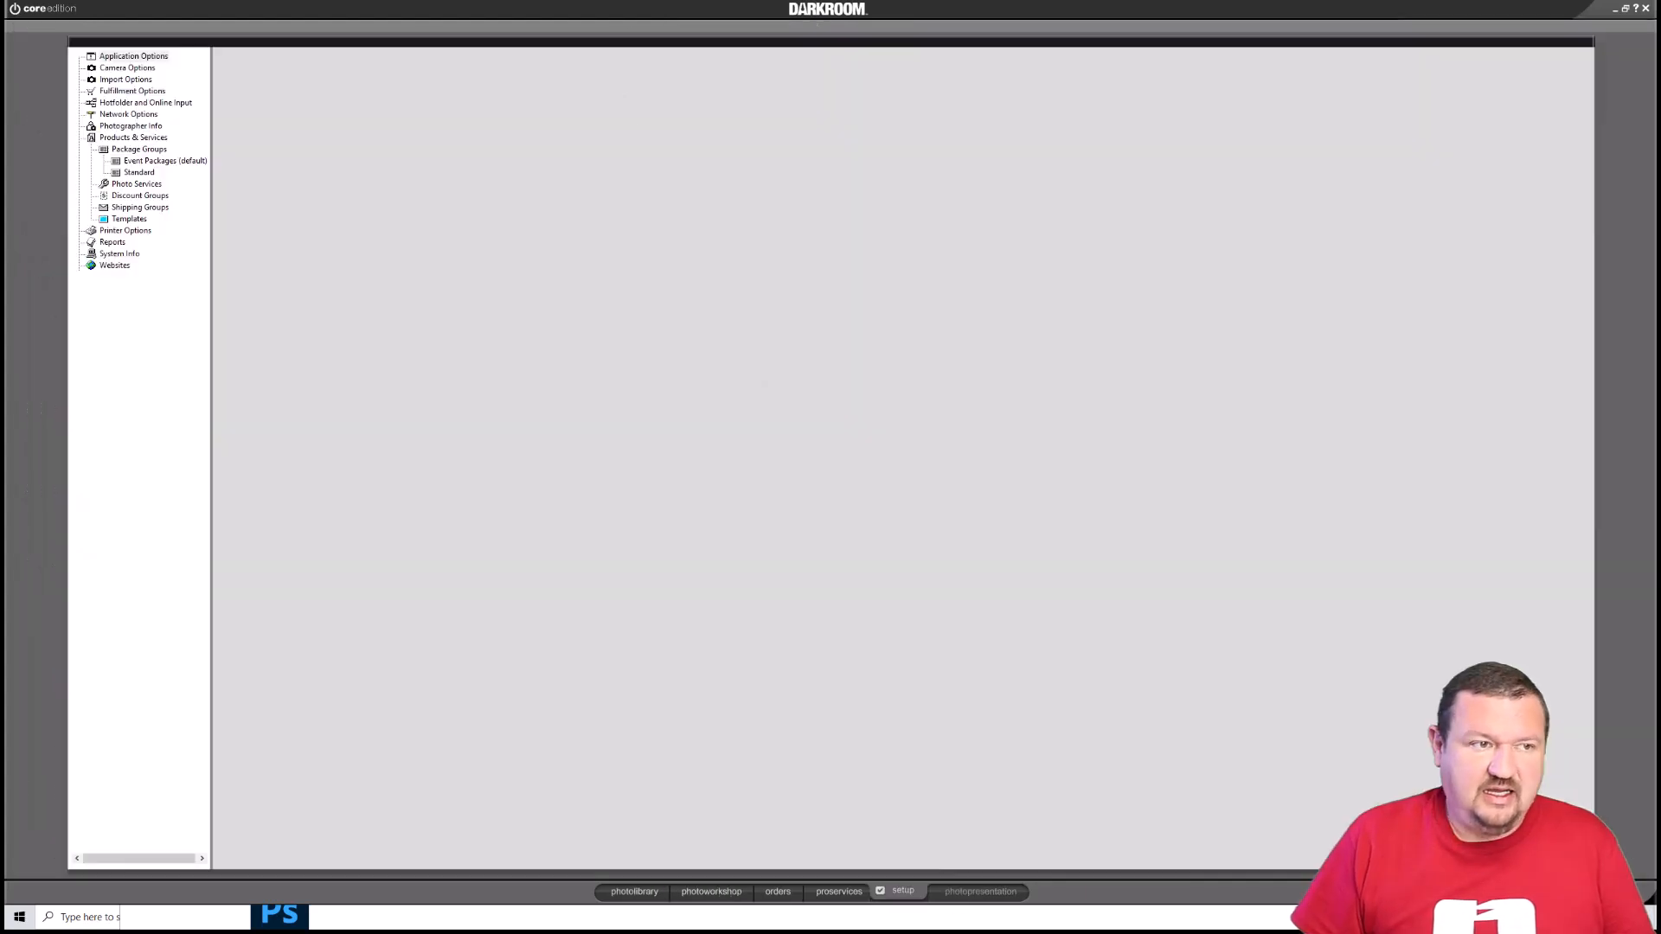
{"action": "left_click", "coordinate": [130, 68]}
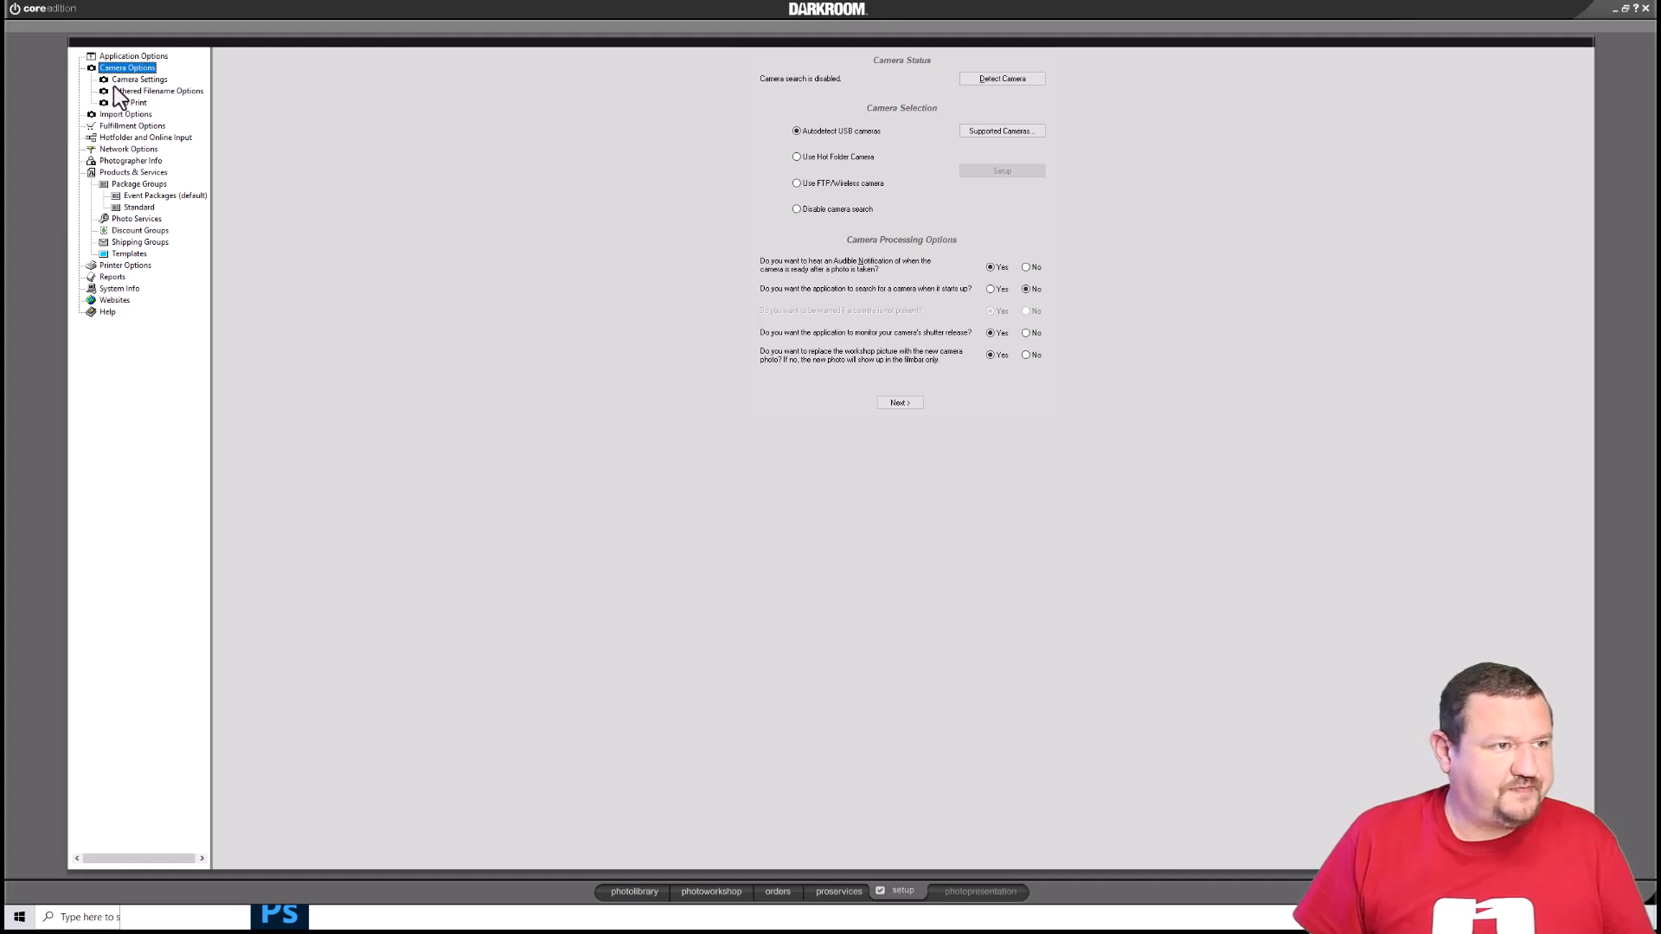
{"action": "left_click", "coordinate": [130, 57]}
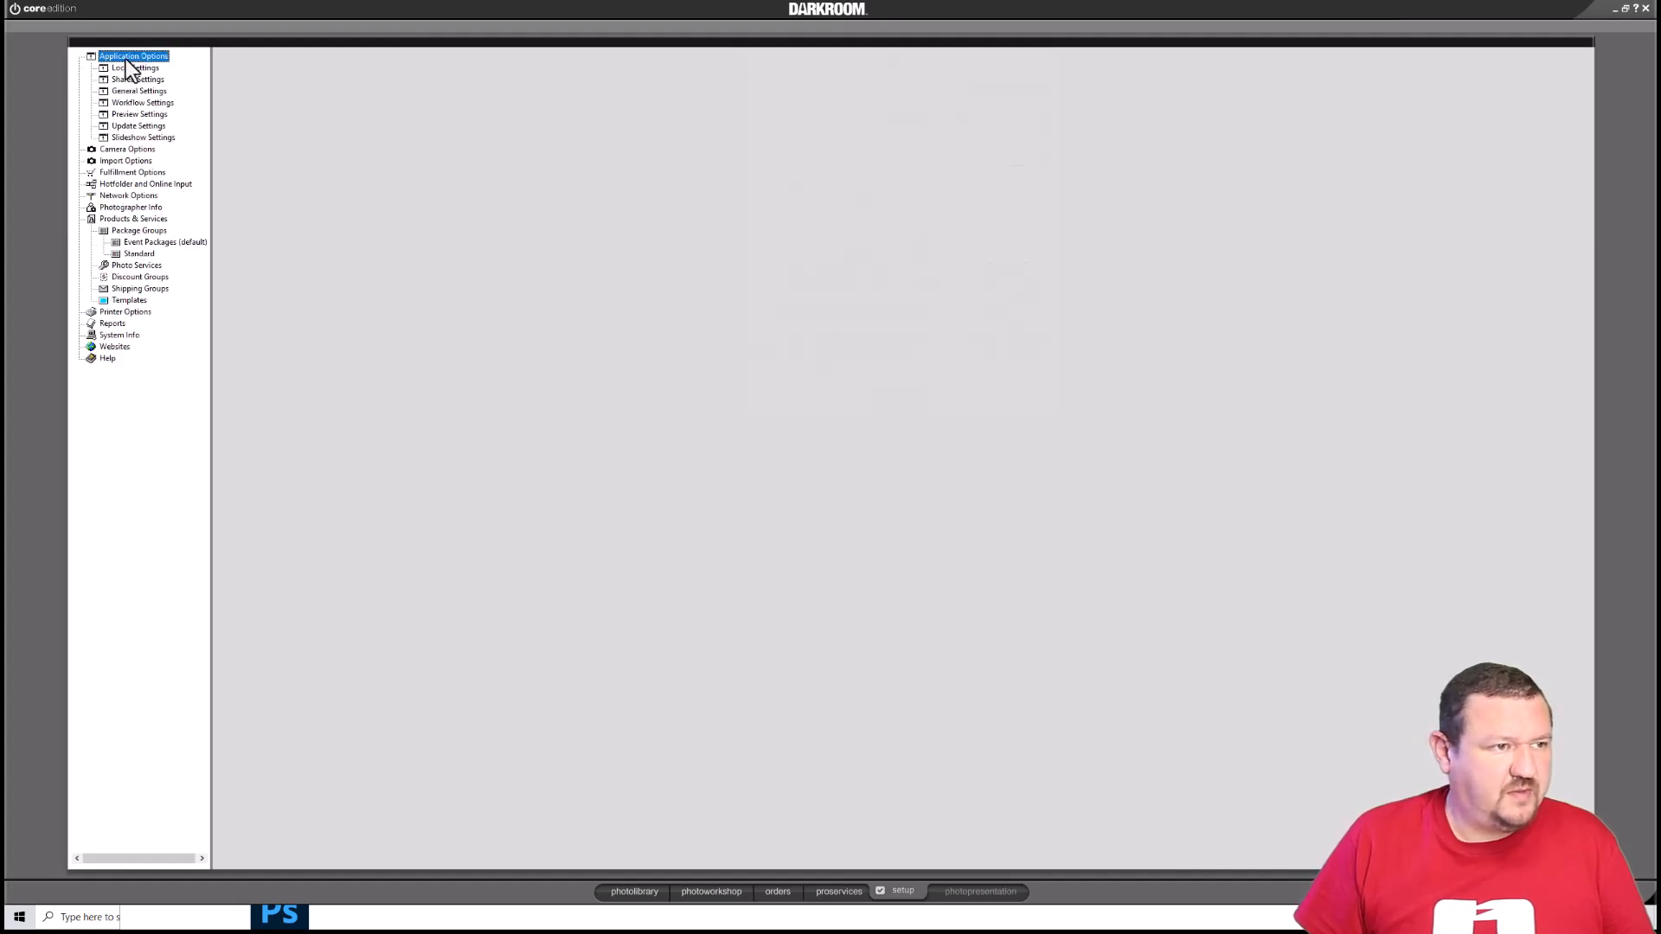
{"action": "left_click", "coordinate": [141, 103]}
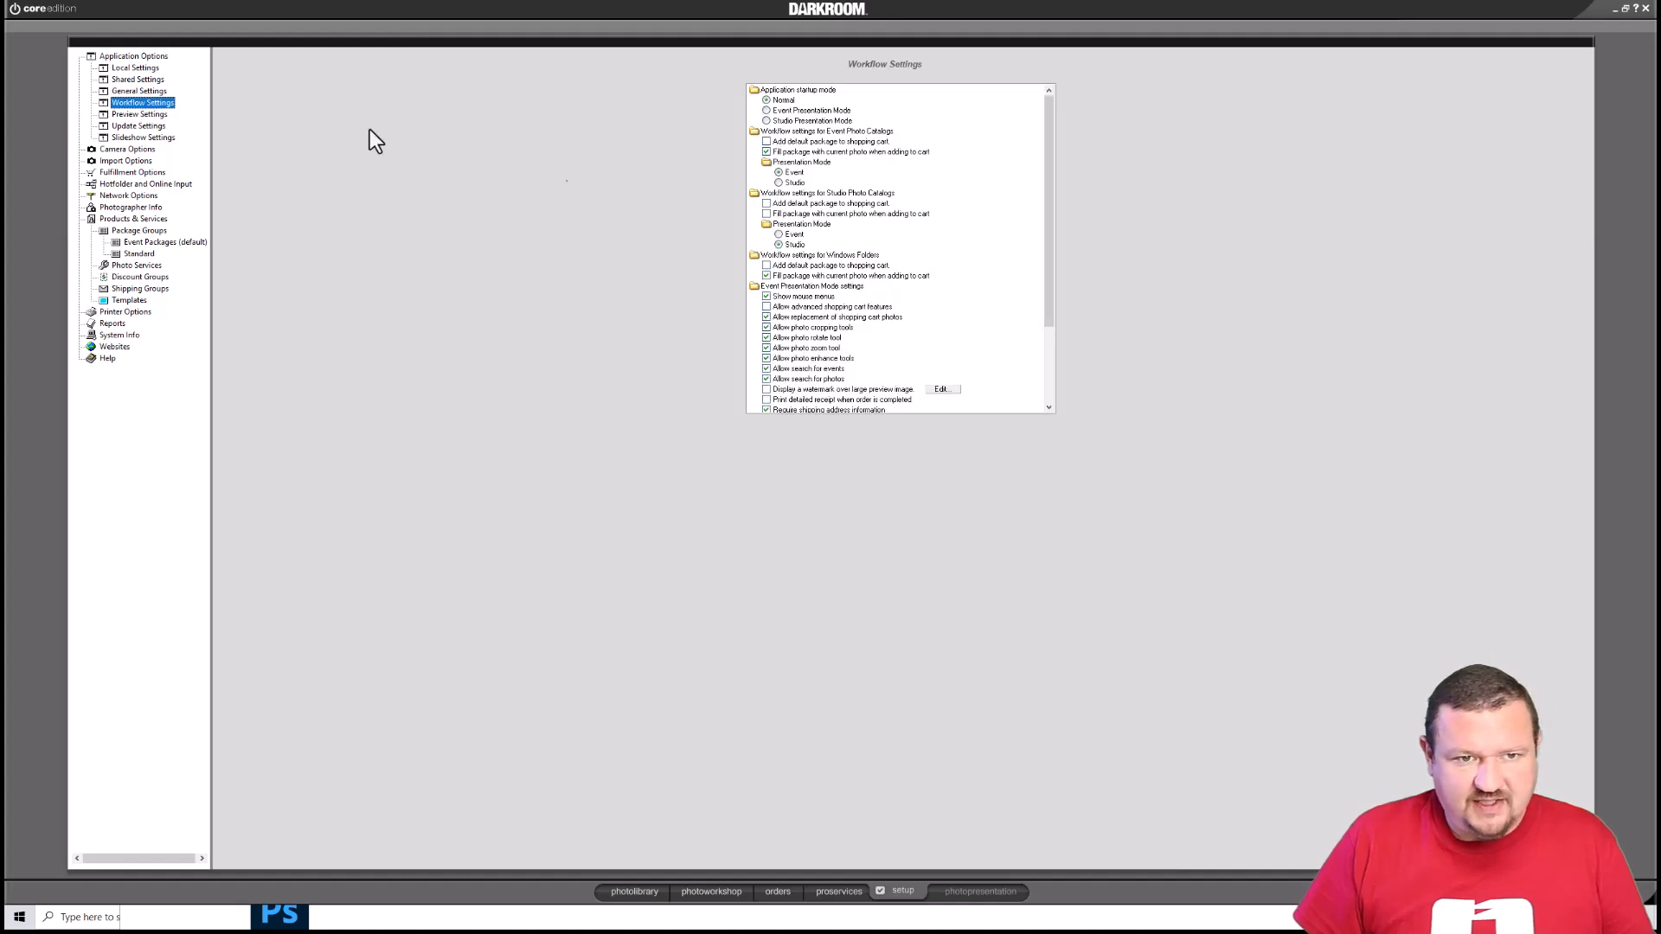
{"action": "left_click", "coordinate": [765, 214]}
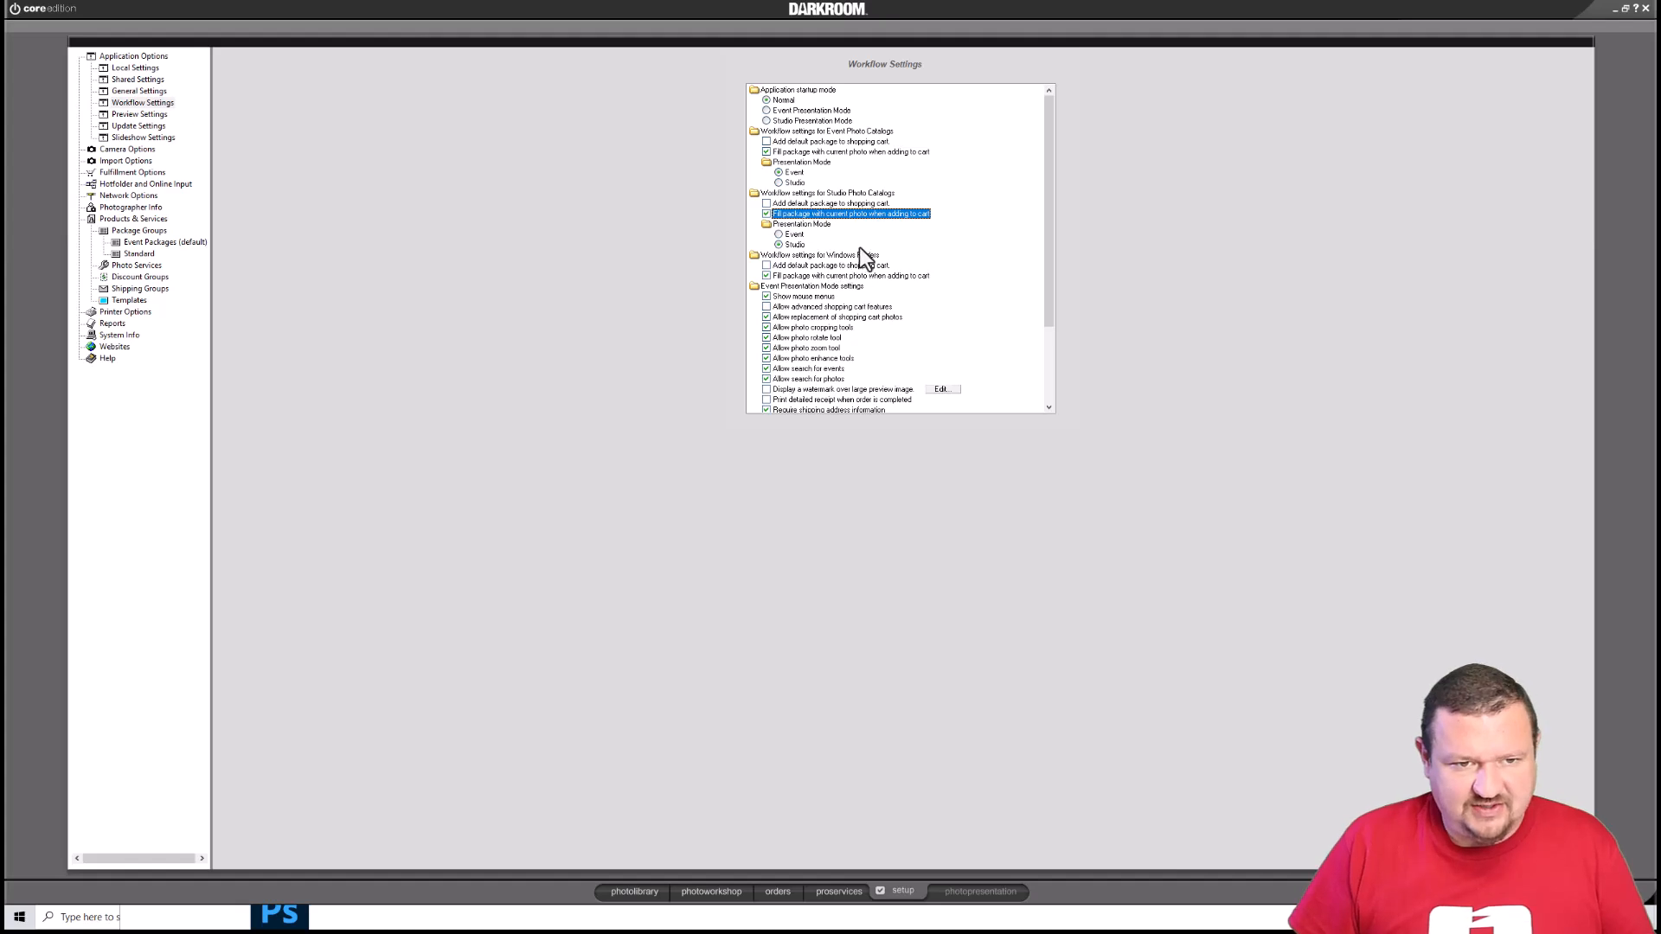
{"action": "scroll", "coordinate": [859, 251], "scroll_direction": "down", "scroll_amount": 3}
{"action": "scroll", "coordinate": [891, 232], "scroll_direction": "down", "scroll_amount": 1}
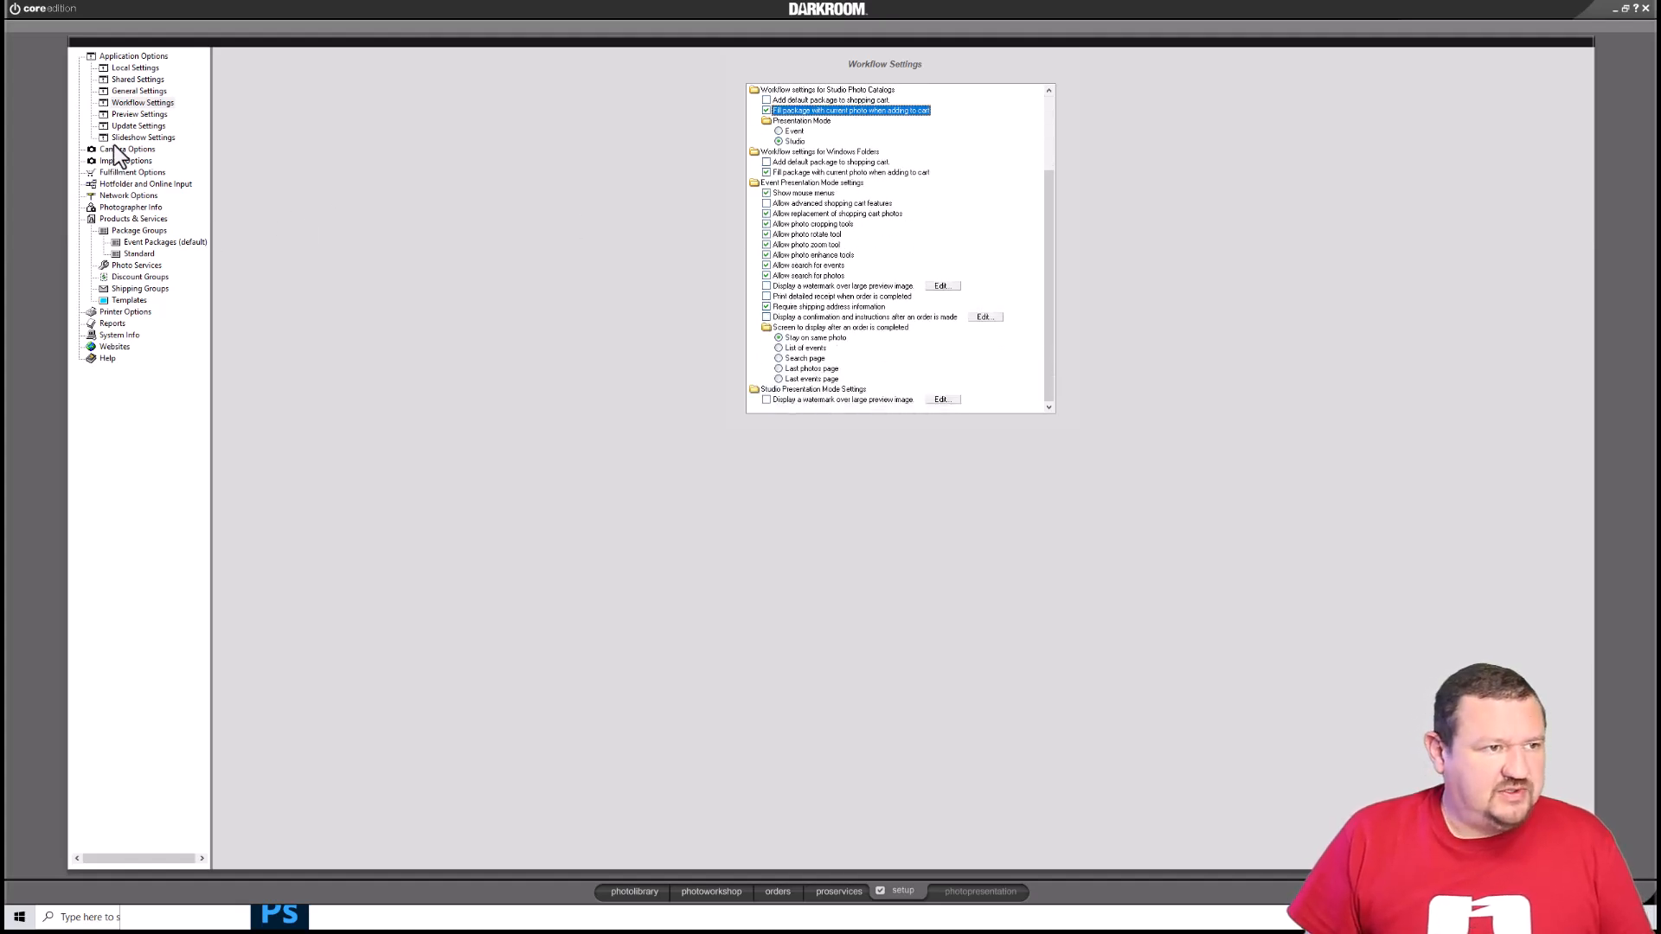
In the application's general settings, turn off the prompts for copies when adding packages to cart and for Quick Print packages
{"action": "left_click", "coordinate": [130, 91]}
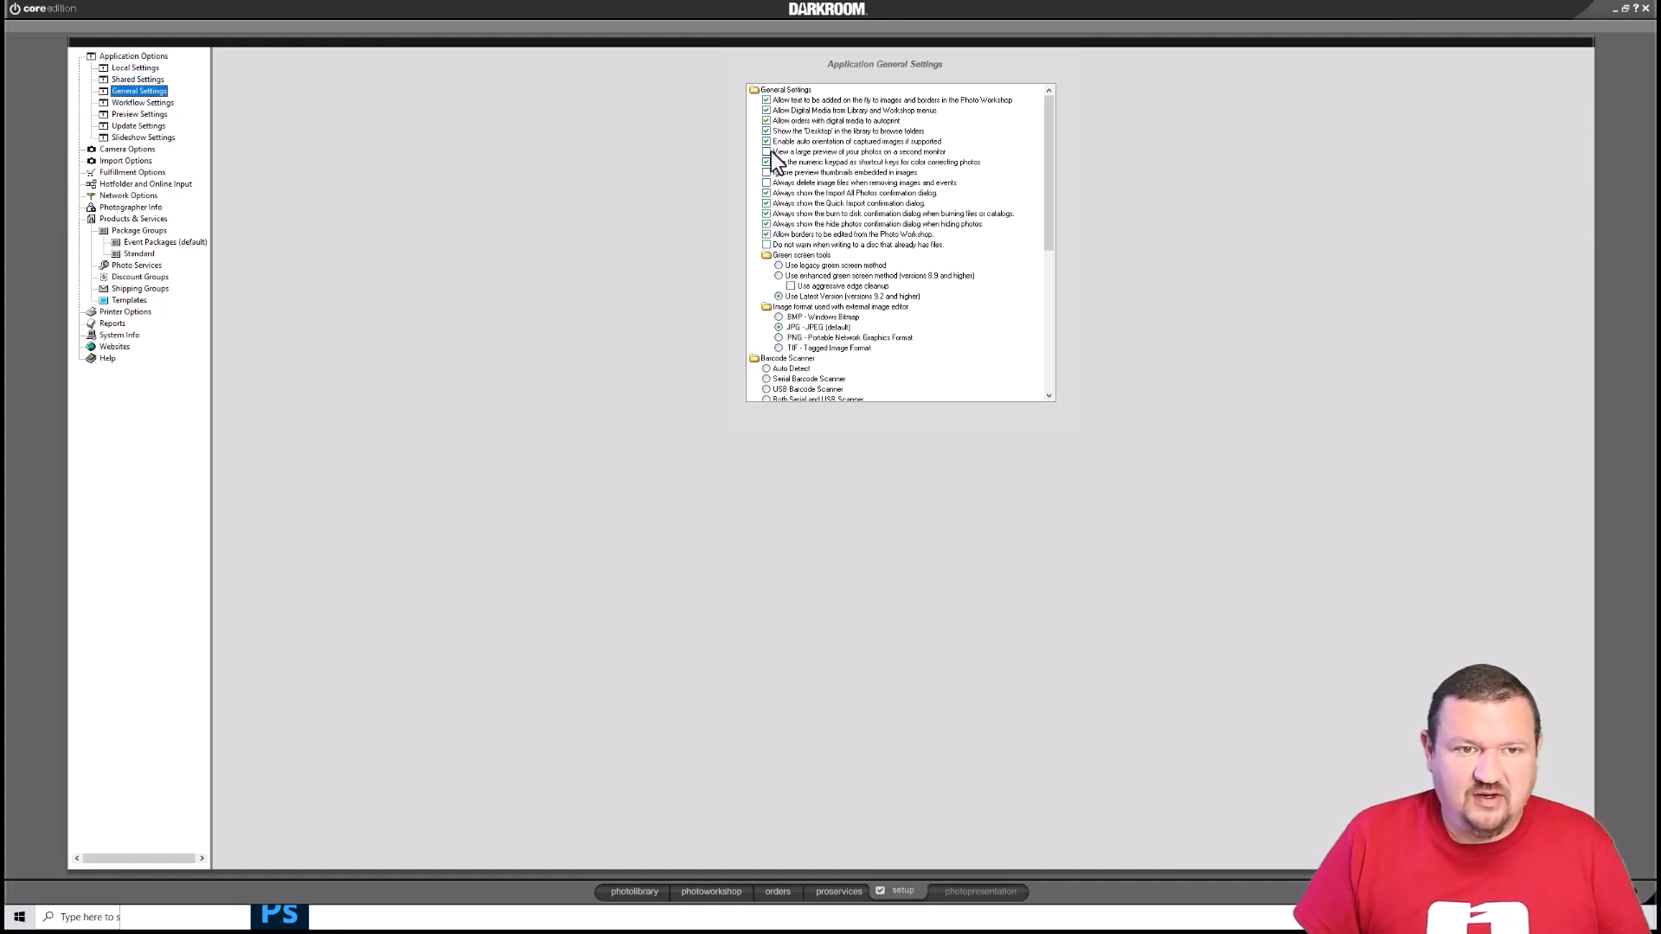
{"action": "scroll", "coordinate": [827, 161], "scroll_direction": "down", "scroll_amount": 7}
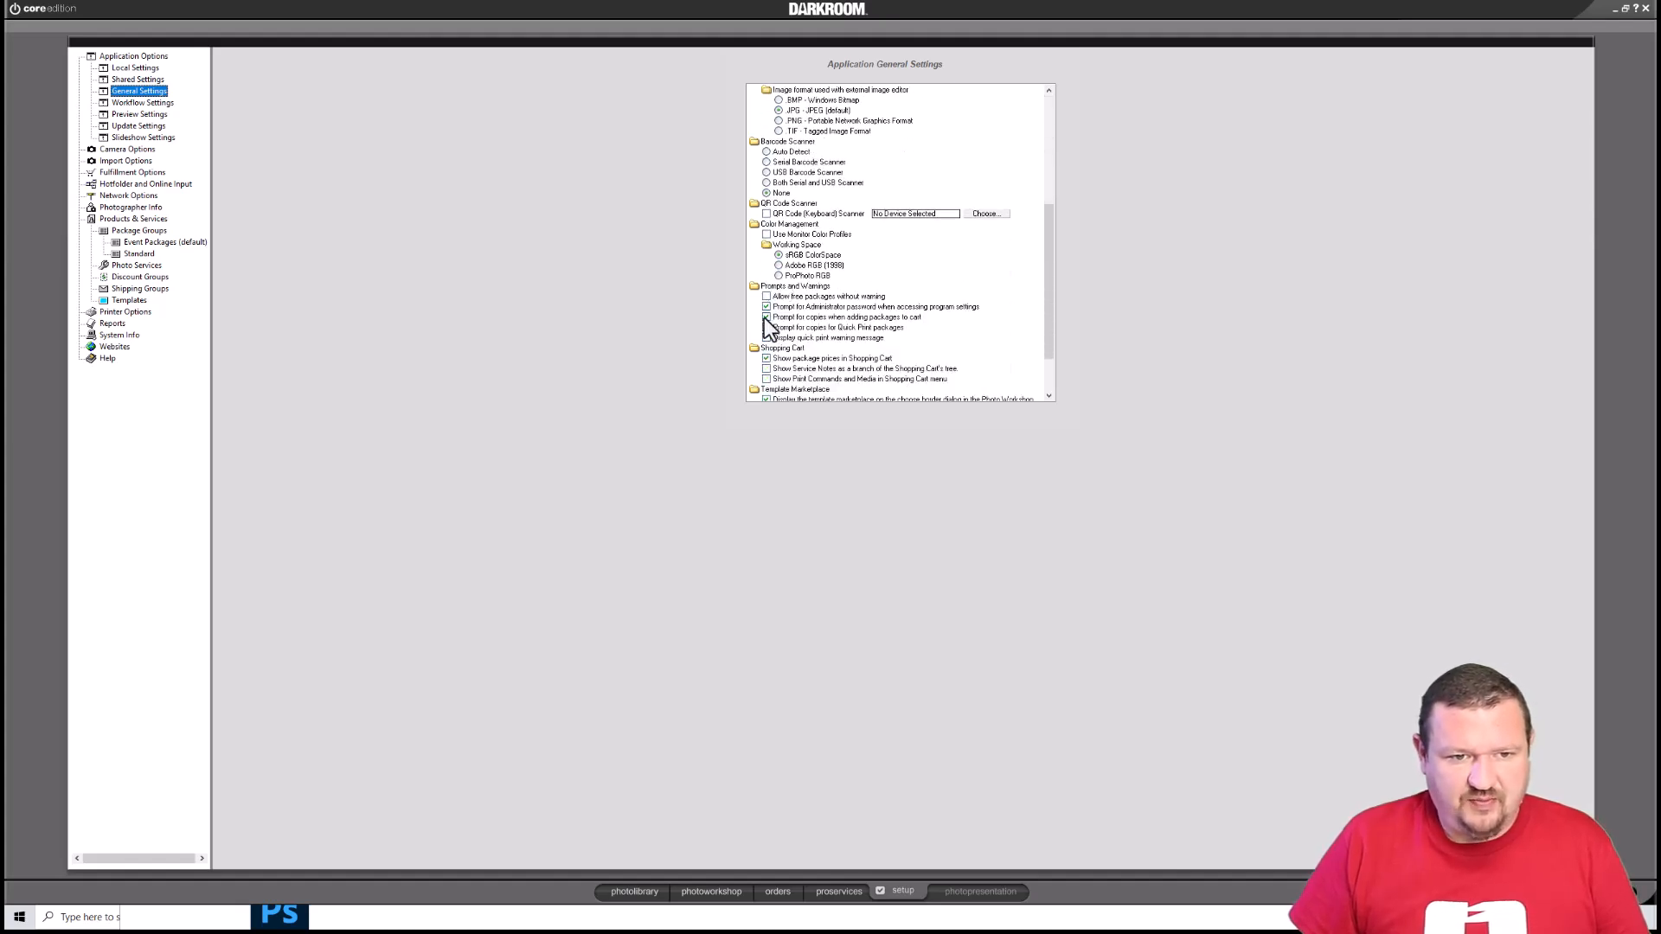
{"action": "left_click", "coordinate": [766, 317]}
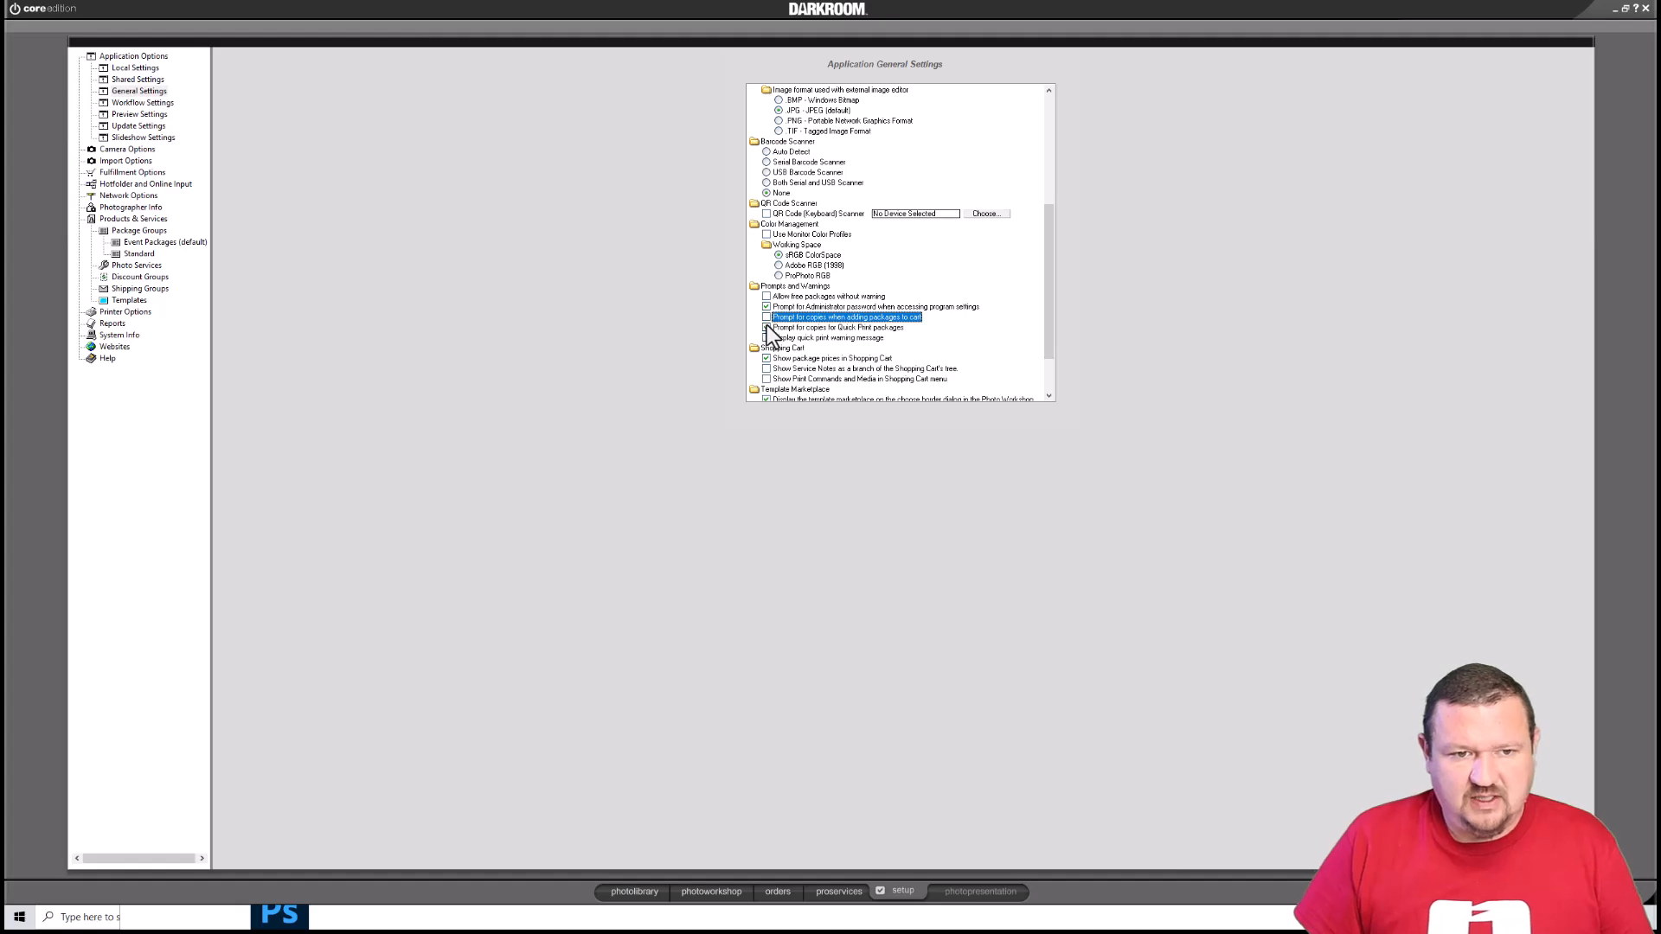
{"action": "left_click", "coordinate": [767, 328]}
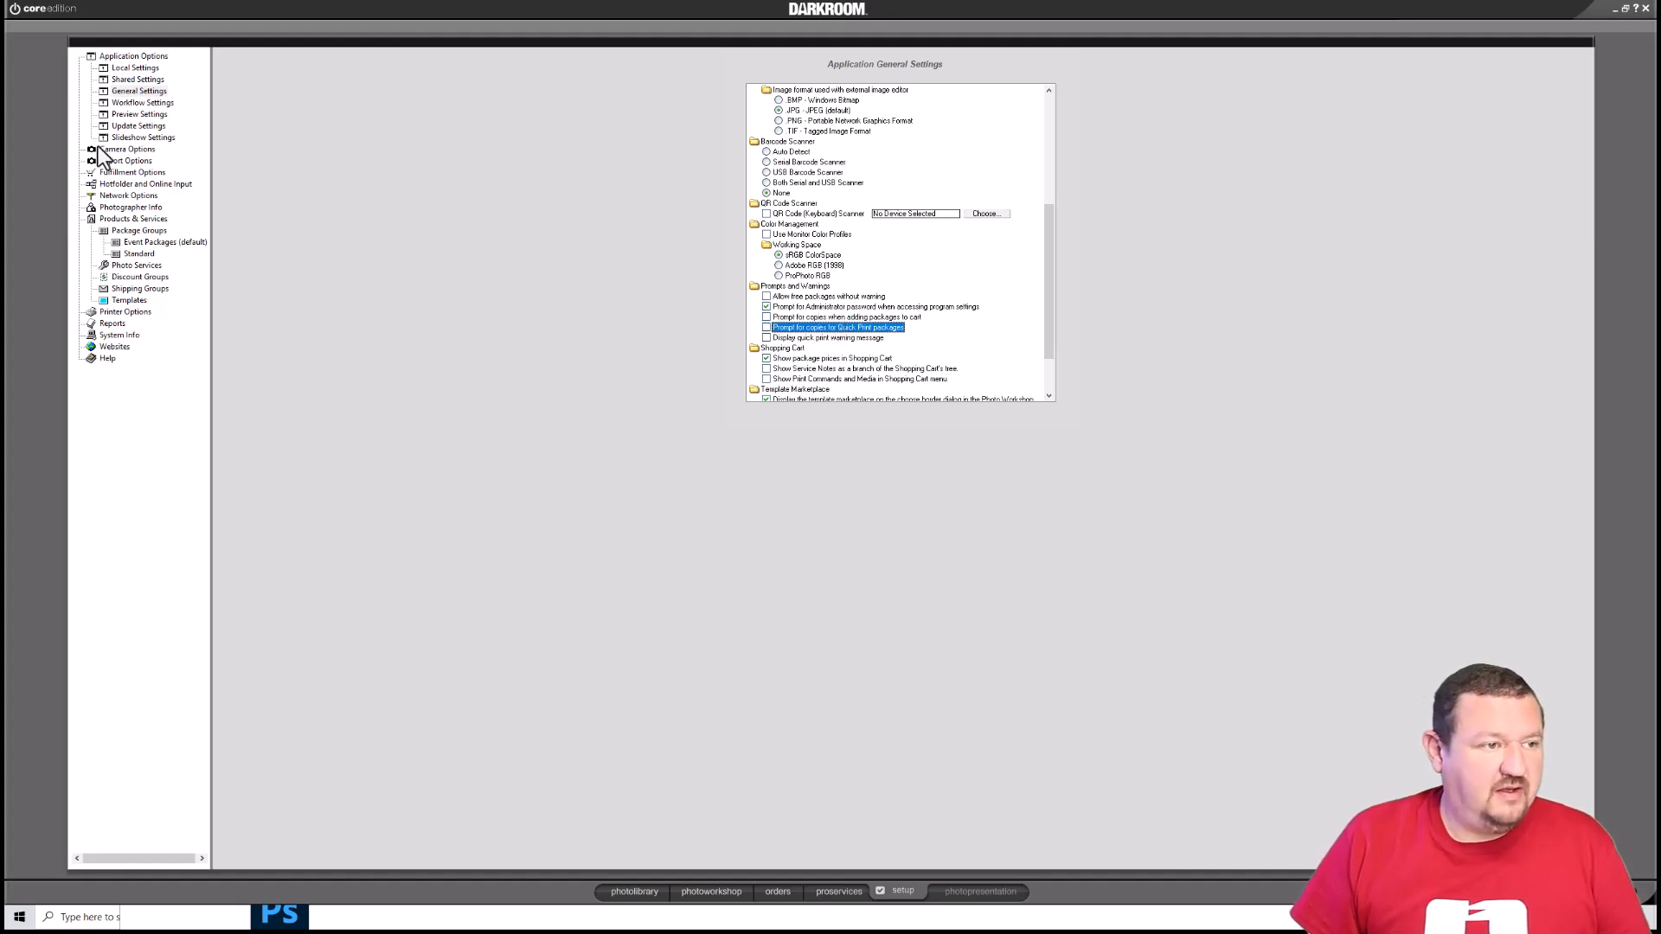
In the fulfillment receipt options, turn off showing an order confirmation receipt after placing an order
{"action": "left_click", "coordinate": [126, 171]}
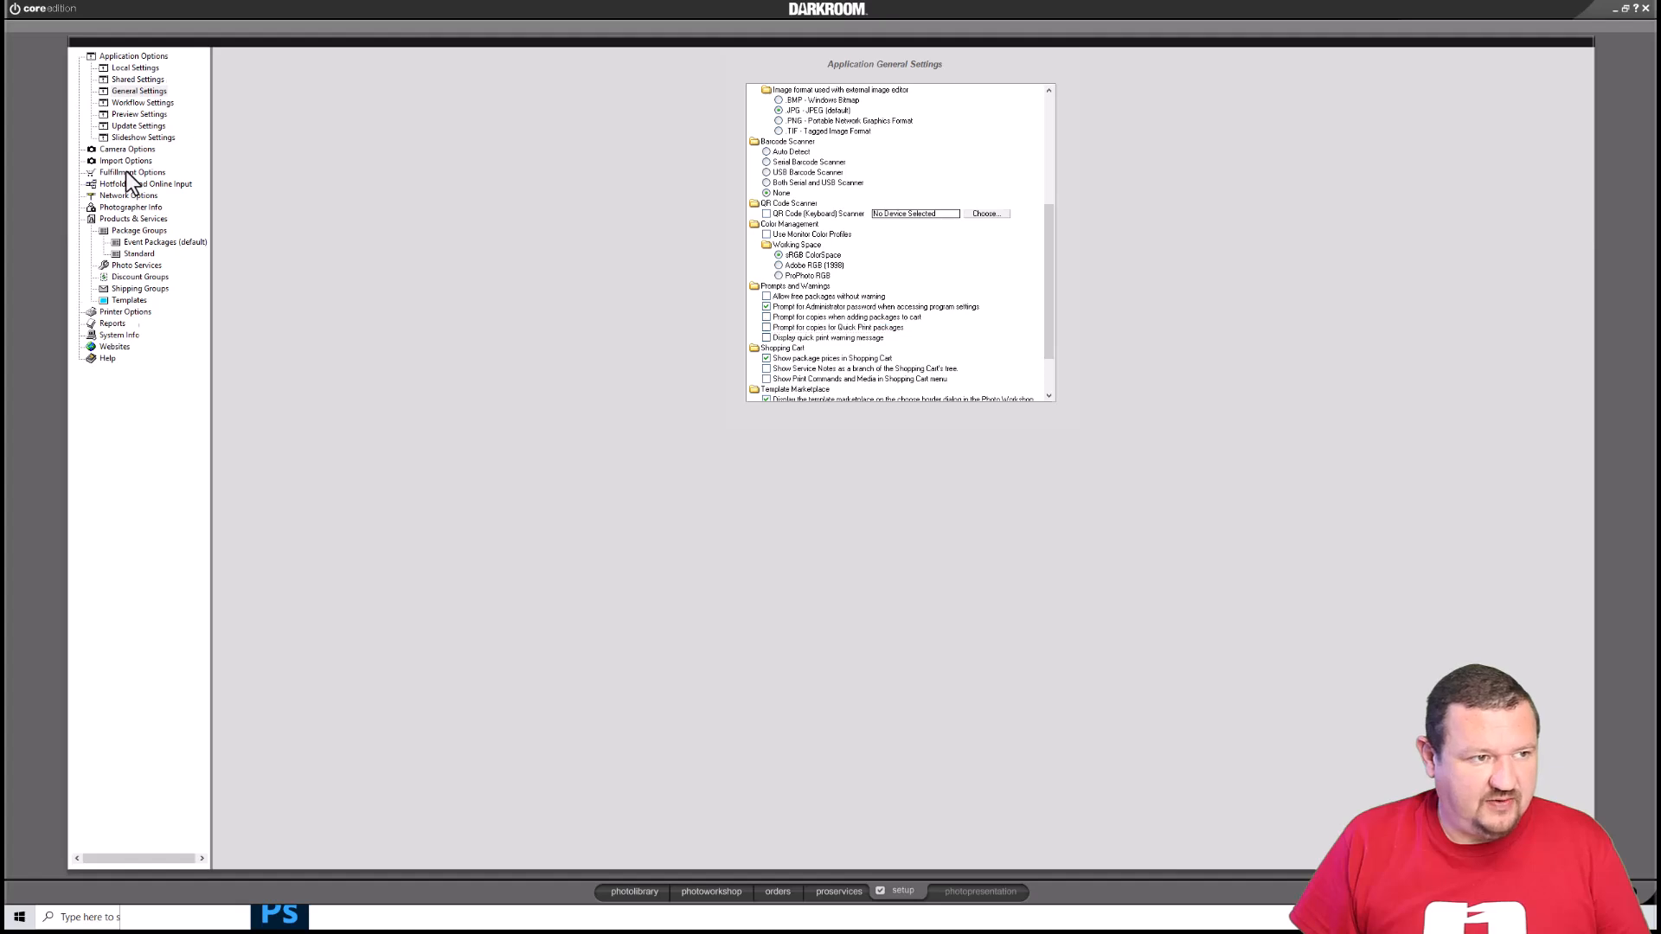
{"action": "left_click", "coordinate": [122, 104]}
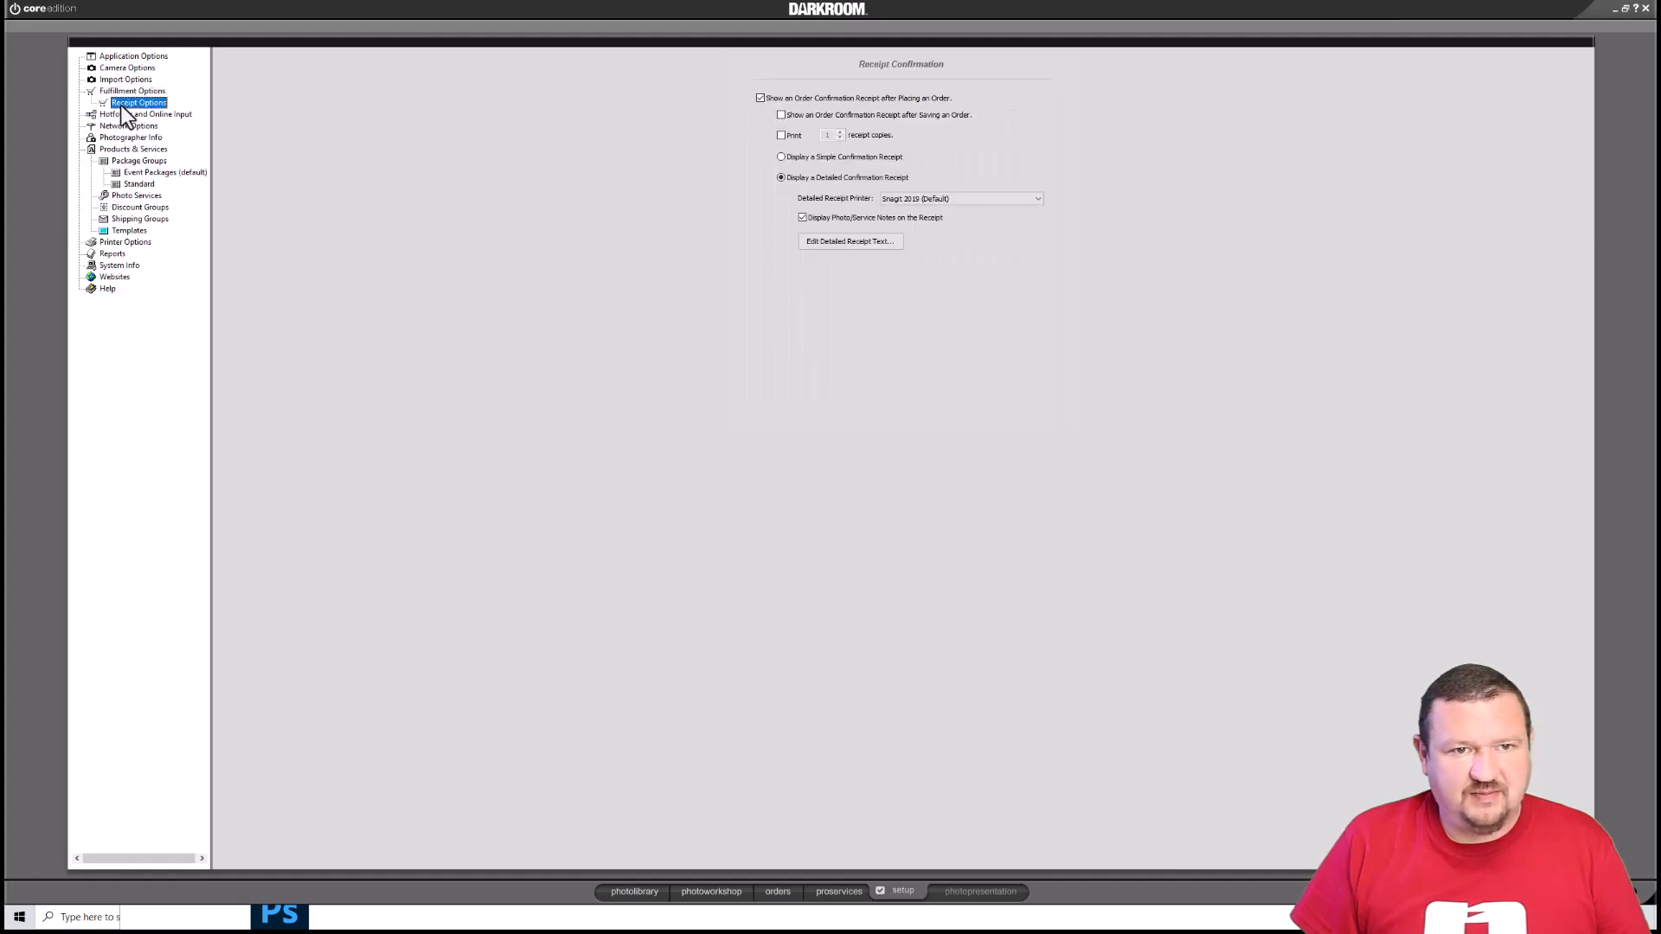
{"action": "left_click", "coordinate": [760, 98]}
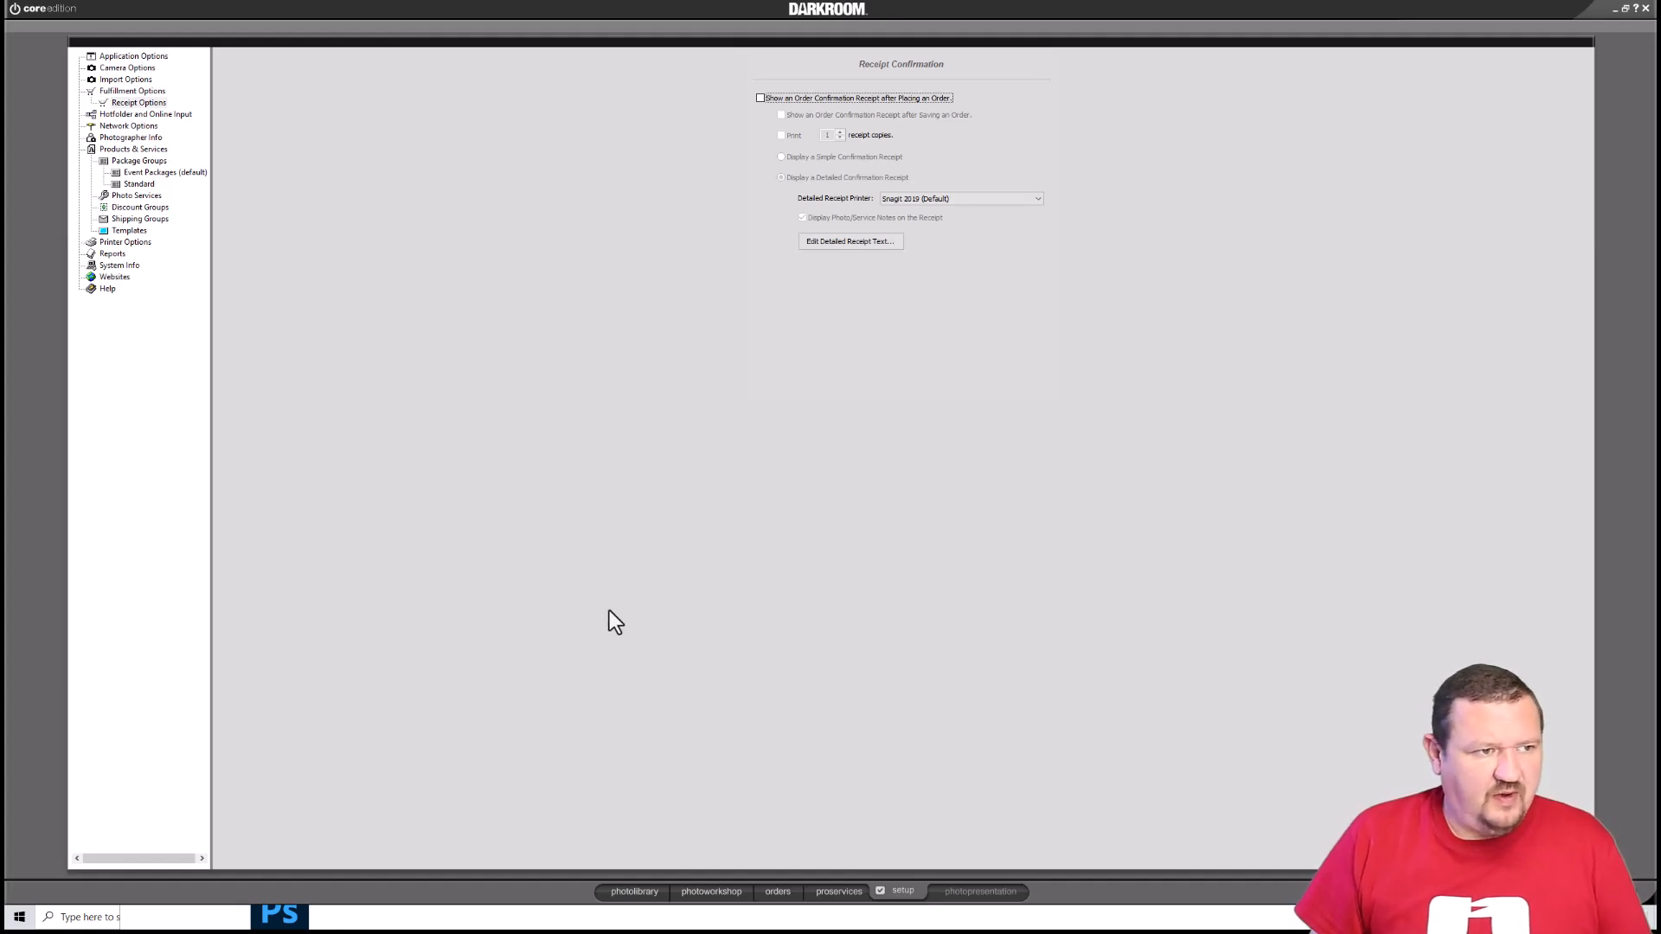
Add the 4 Wallets package to the cart from the photo workshop and turn off auto print for orders
{"action": "left_click", "coordinate": [711, 892]}
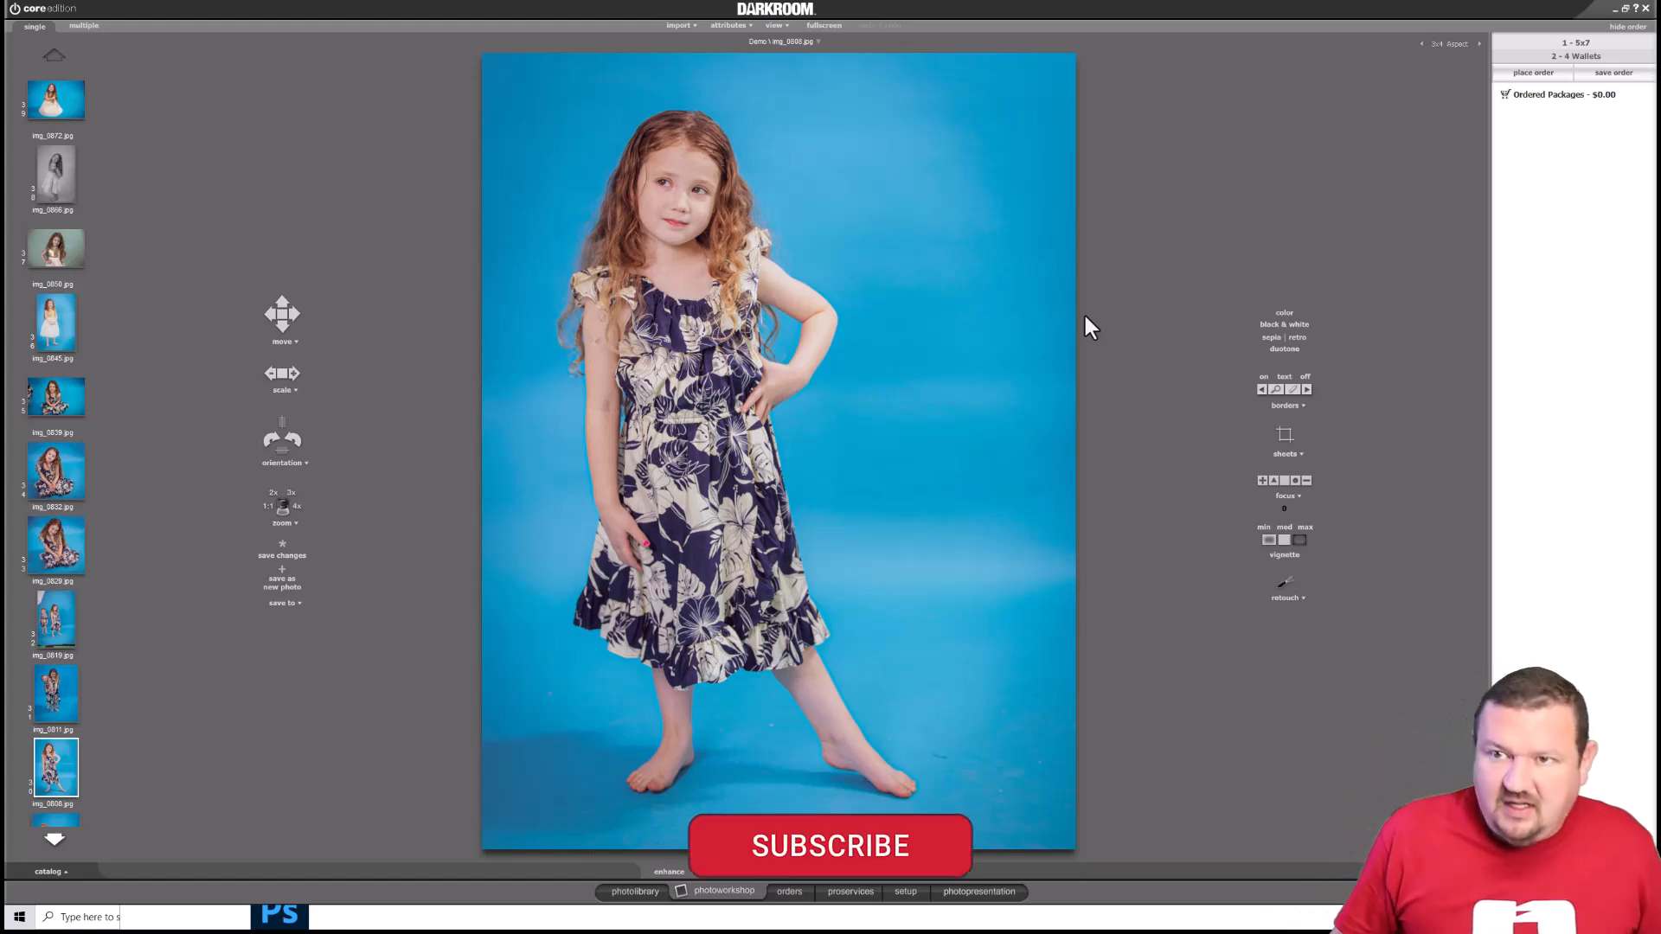
{"action": "left_click", "coordinate": [1579, 57]}
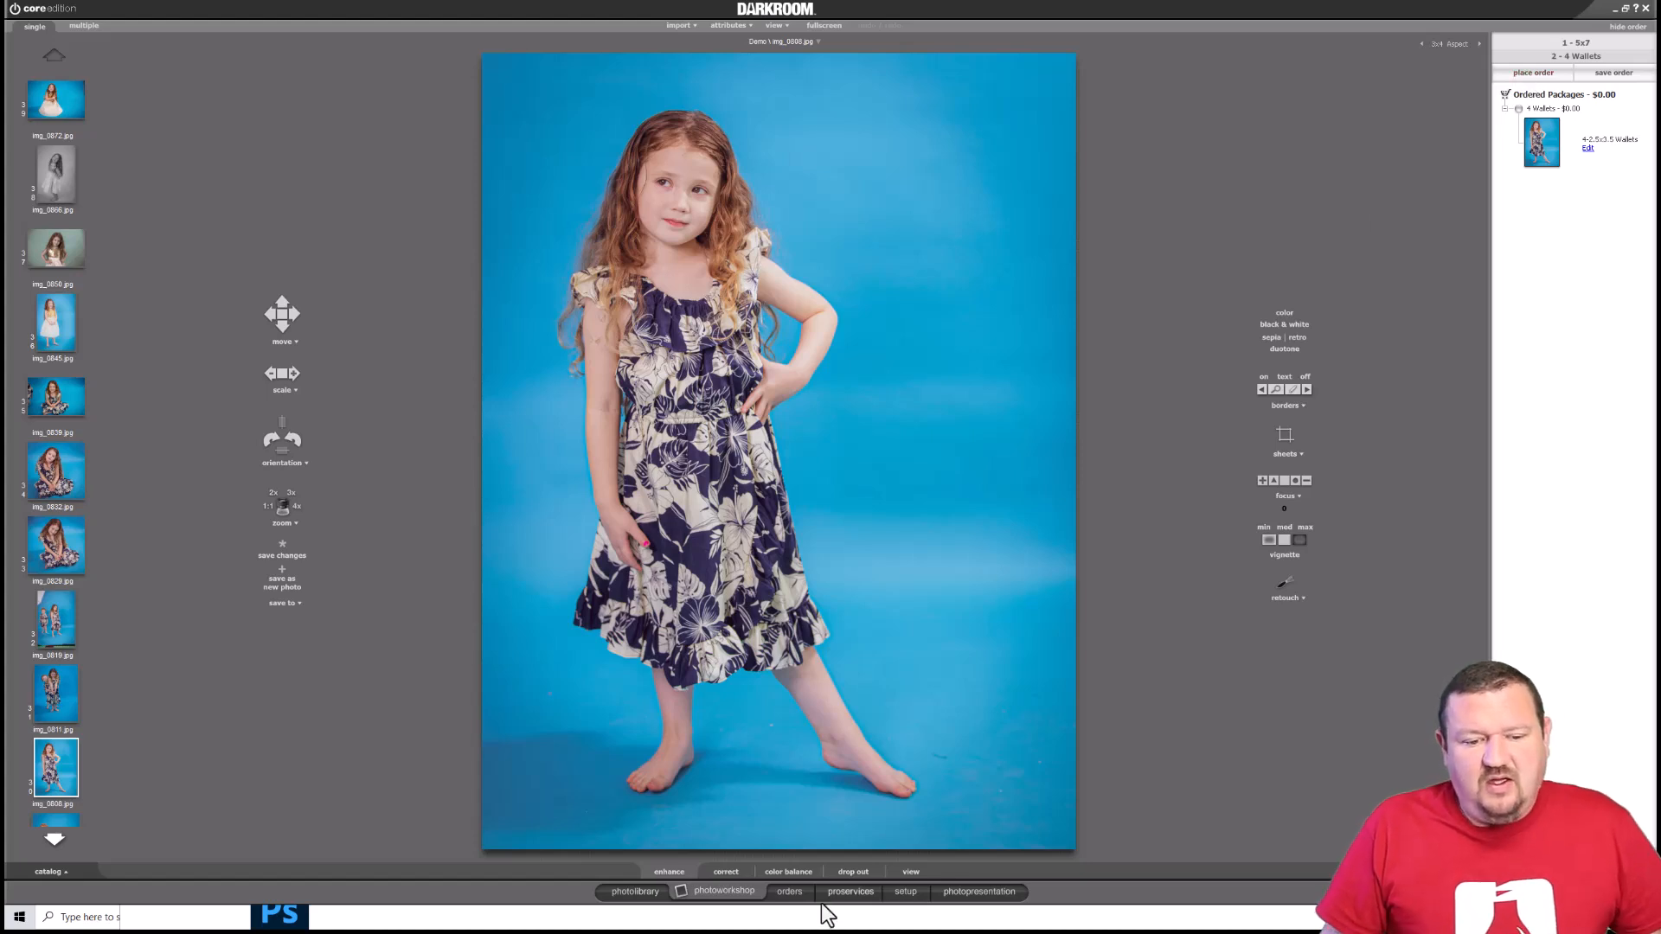
{"action": "left_click", "coordinate": [791, 891]}
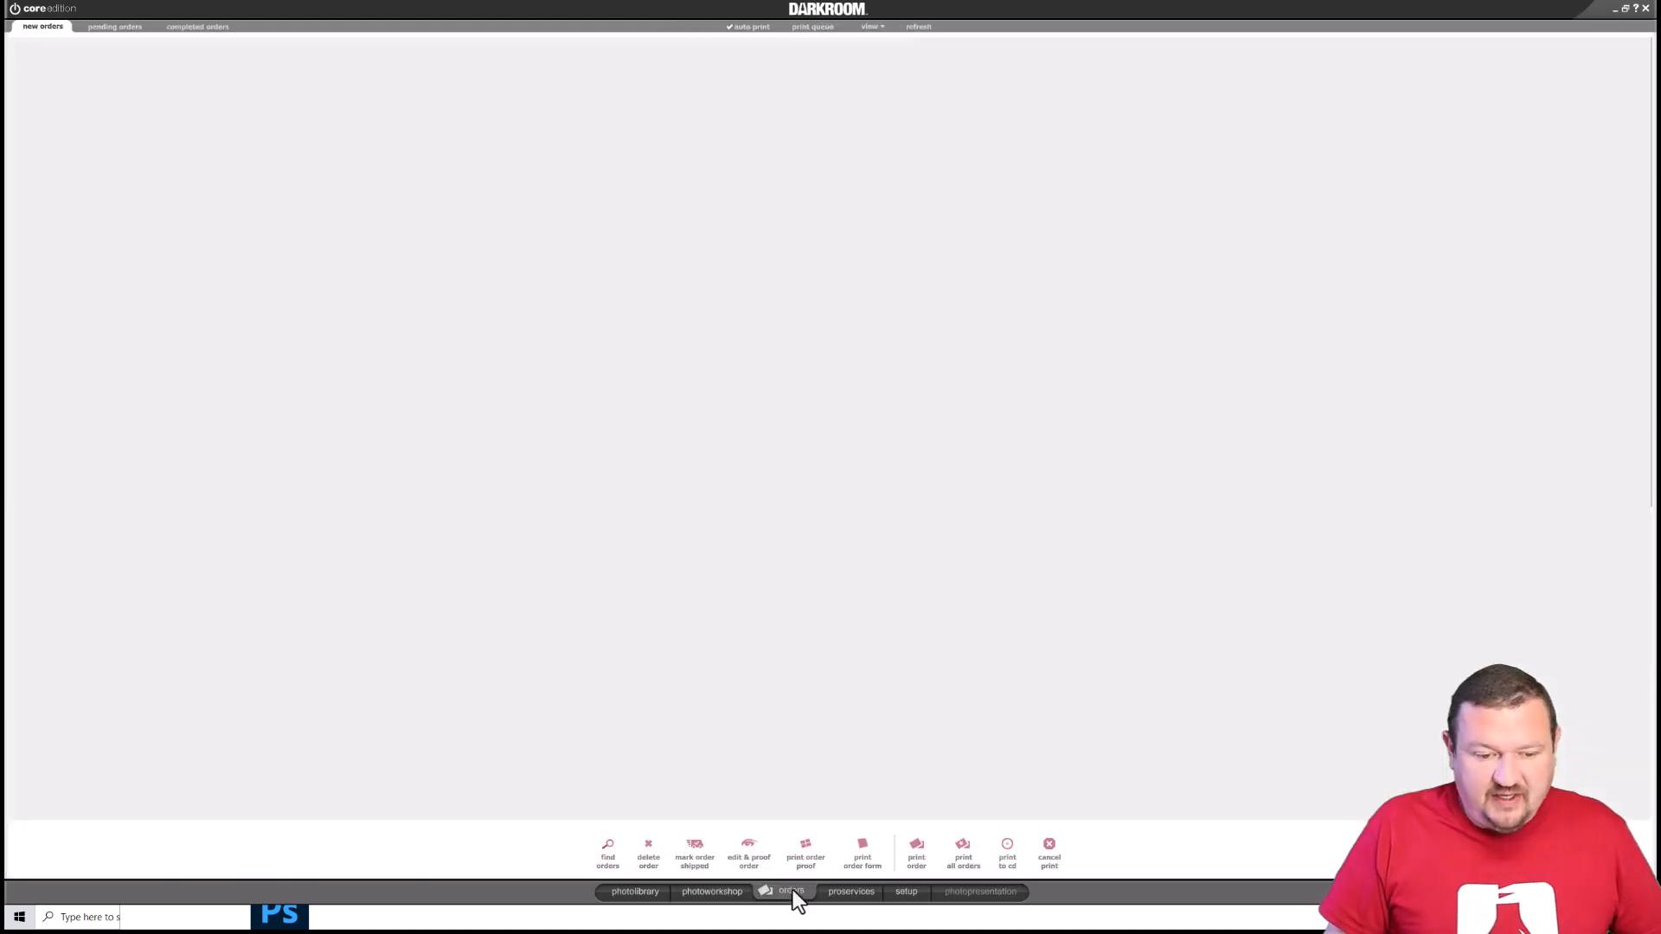
{"action": "left_click", "coordinate": [737, 26]}
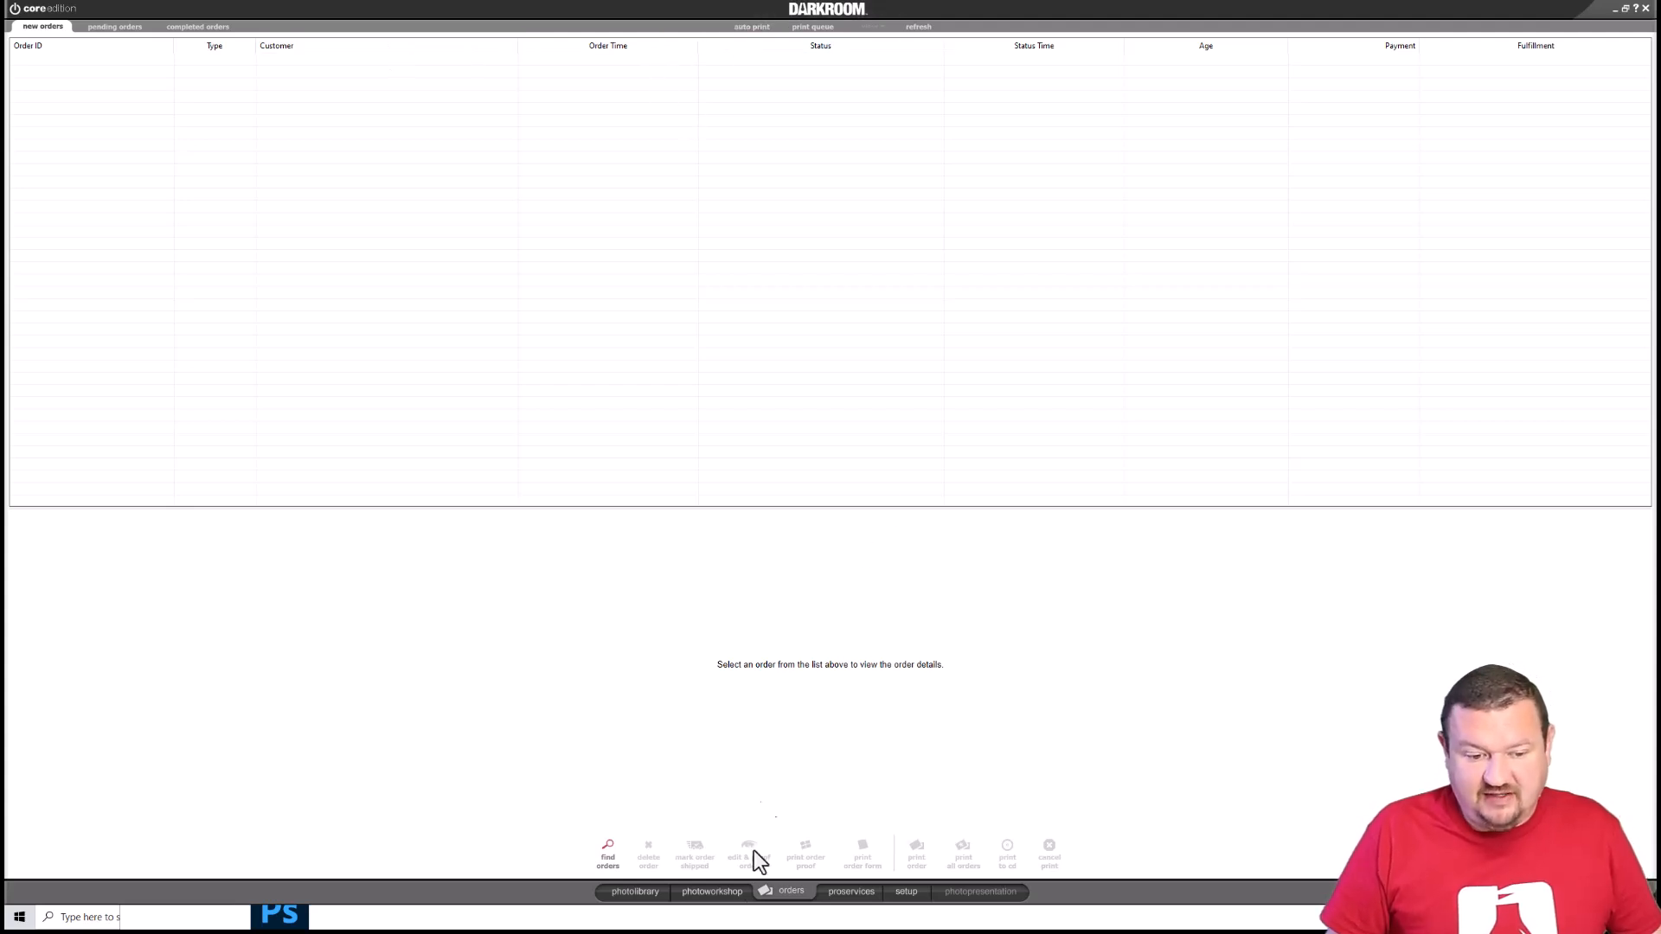
Place the 4 Wallets order from the photo library and open its details in the new orders list
{"action": "left_click", "coordinate": [636, 892]}
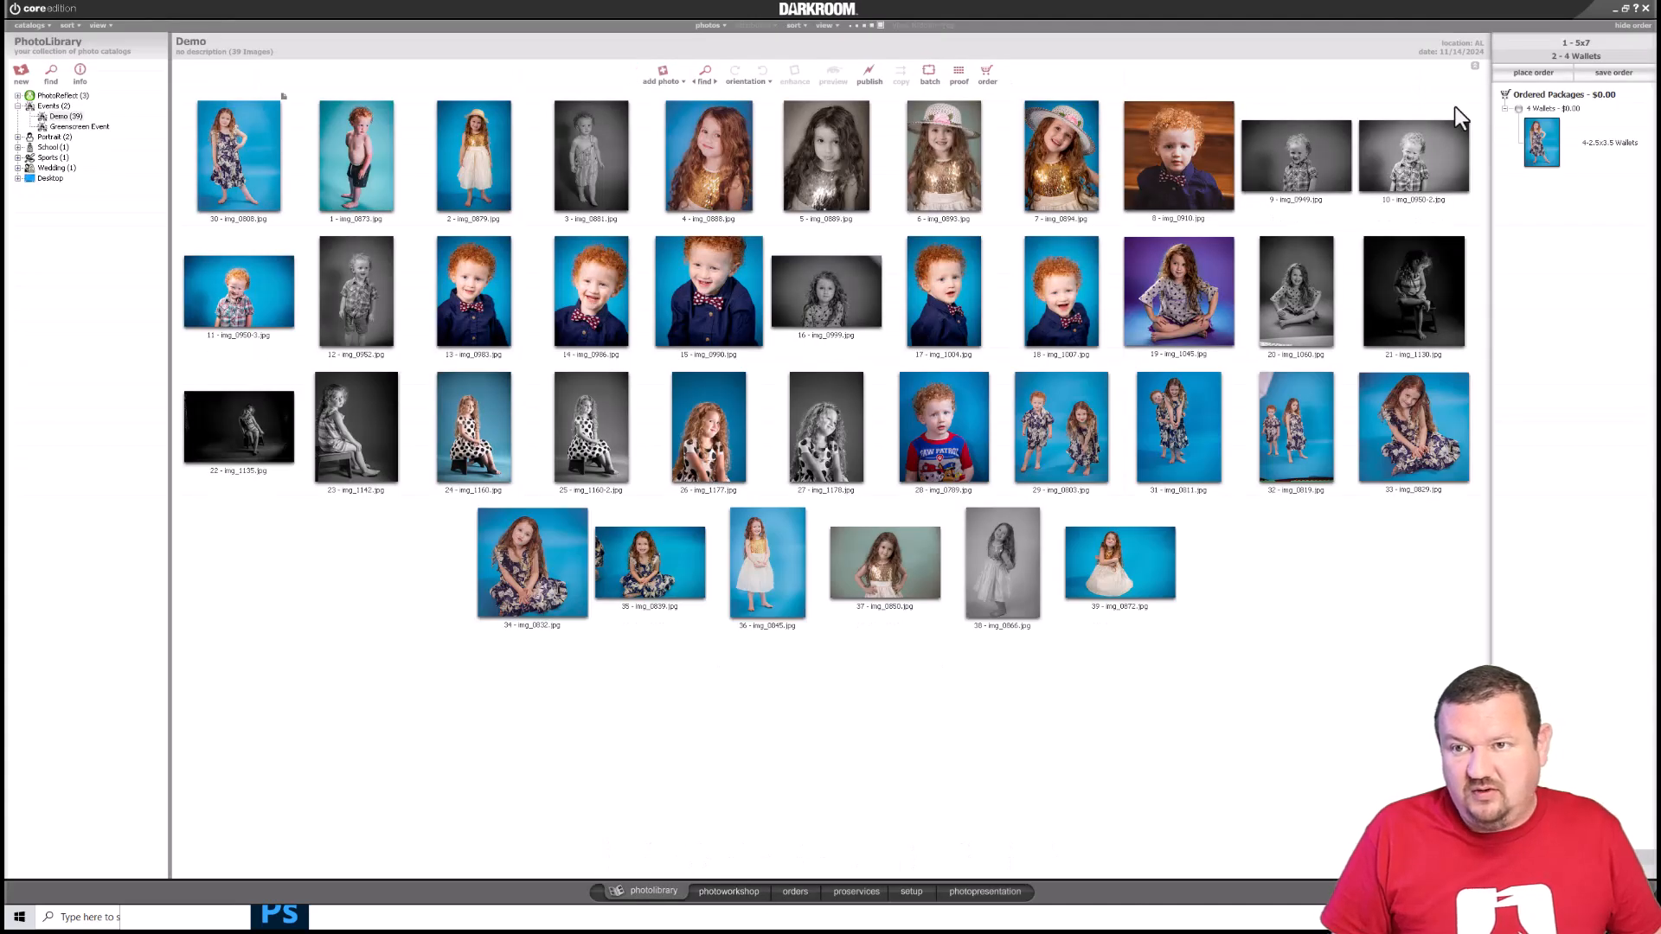
{"action": "left_click", "coordinate": [1544, 75]}
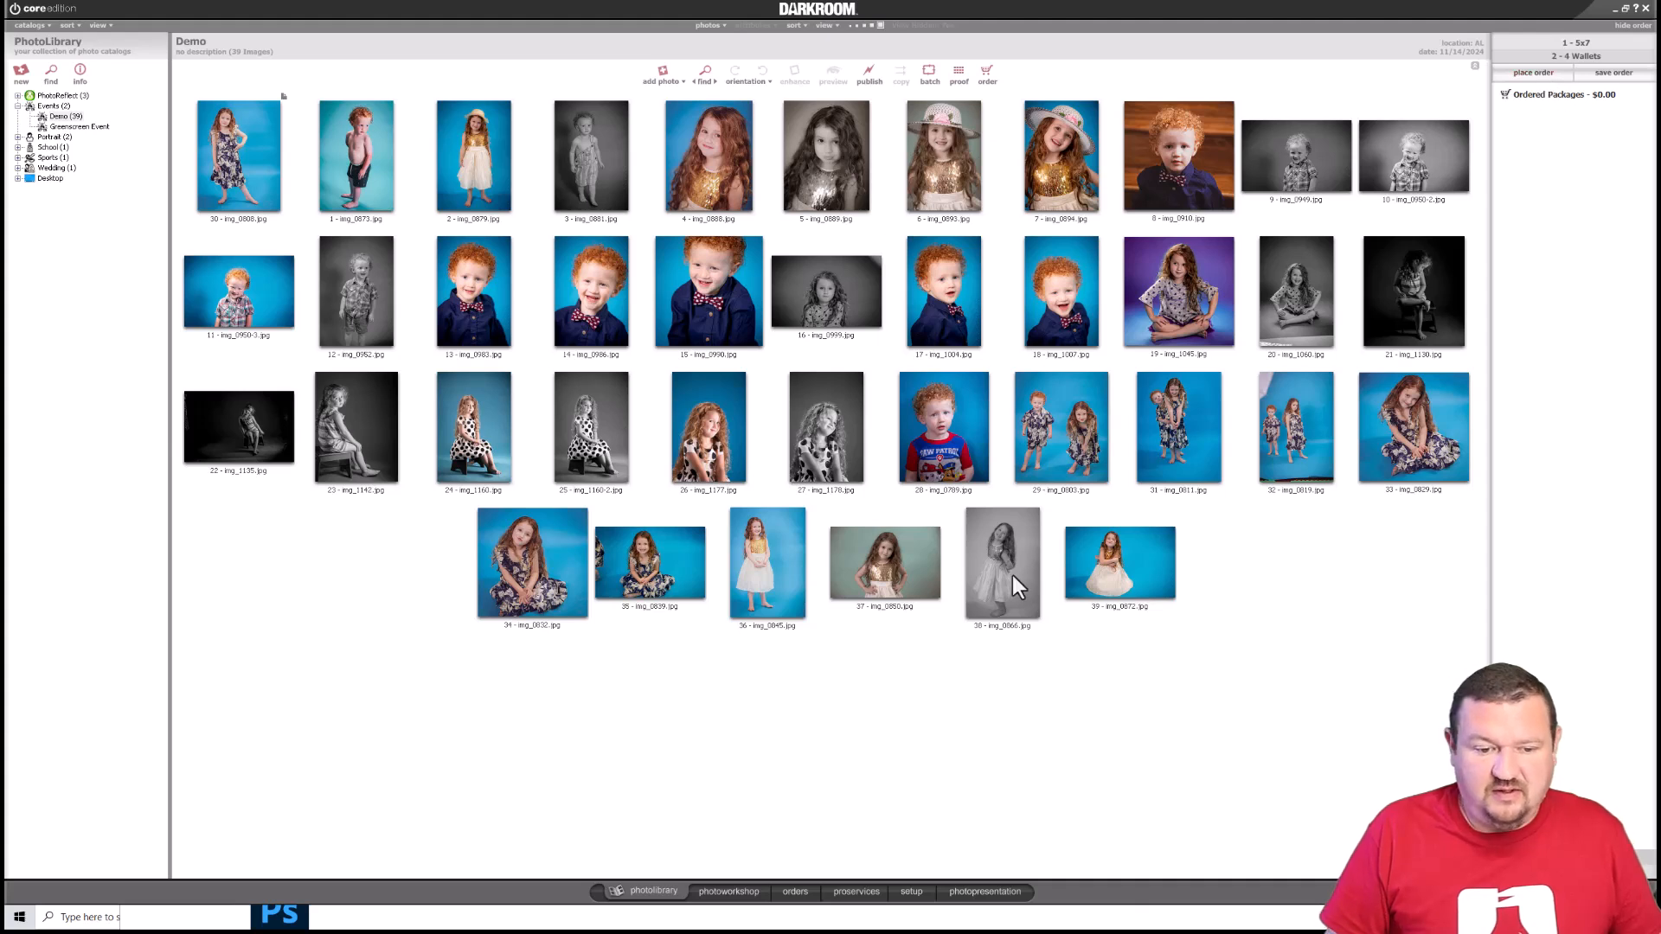
{"action": "left_click", "coordinate": [794, 891]}
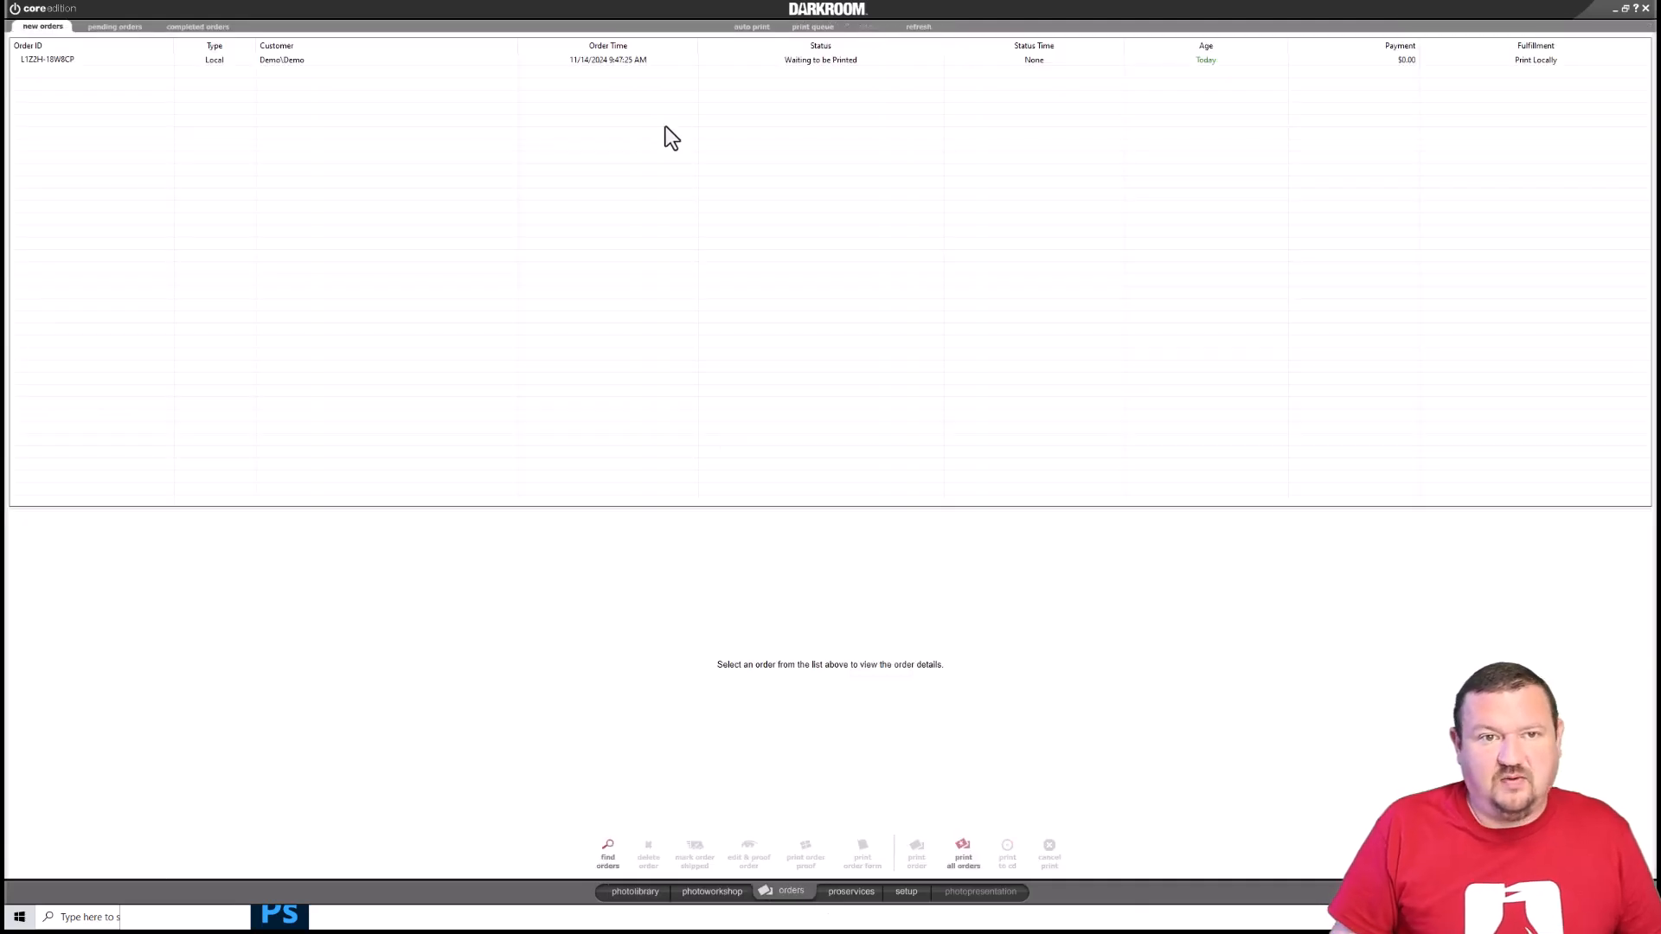
{"action": "left_click", "coordinate": [719, 61]}
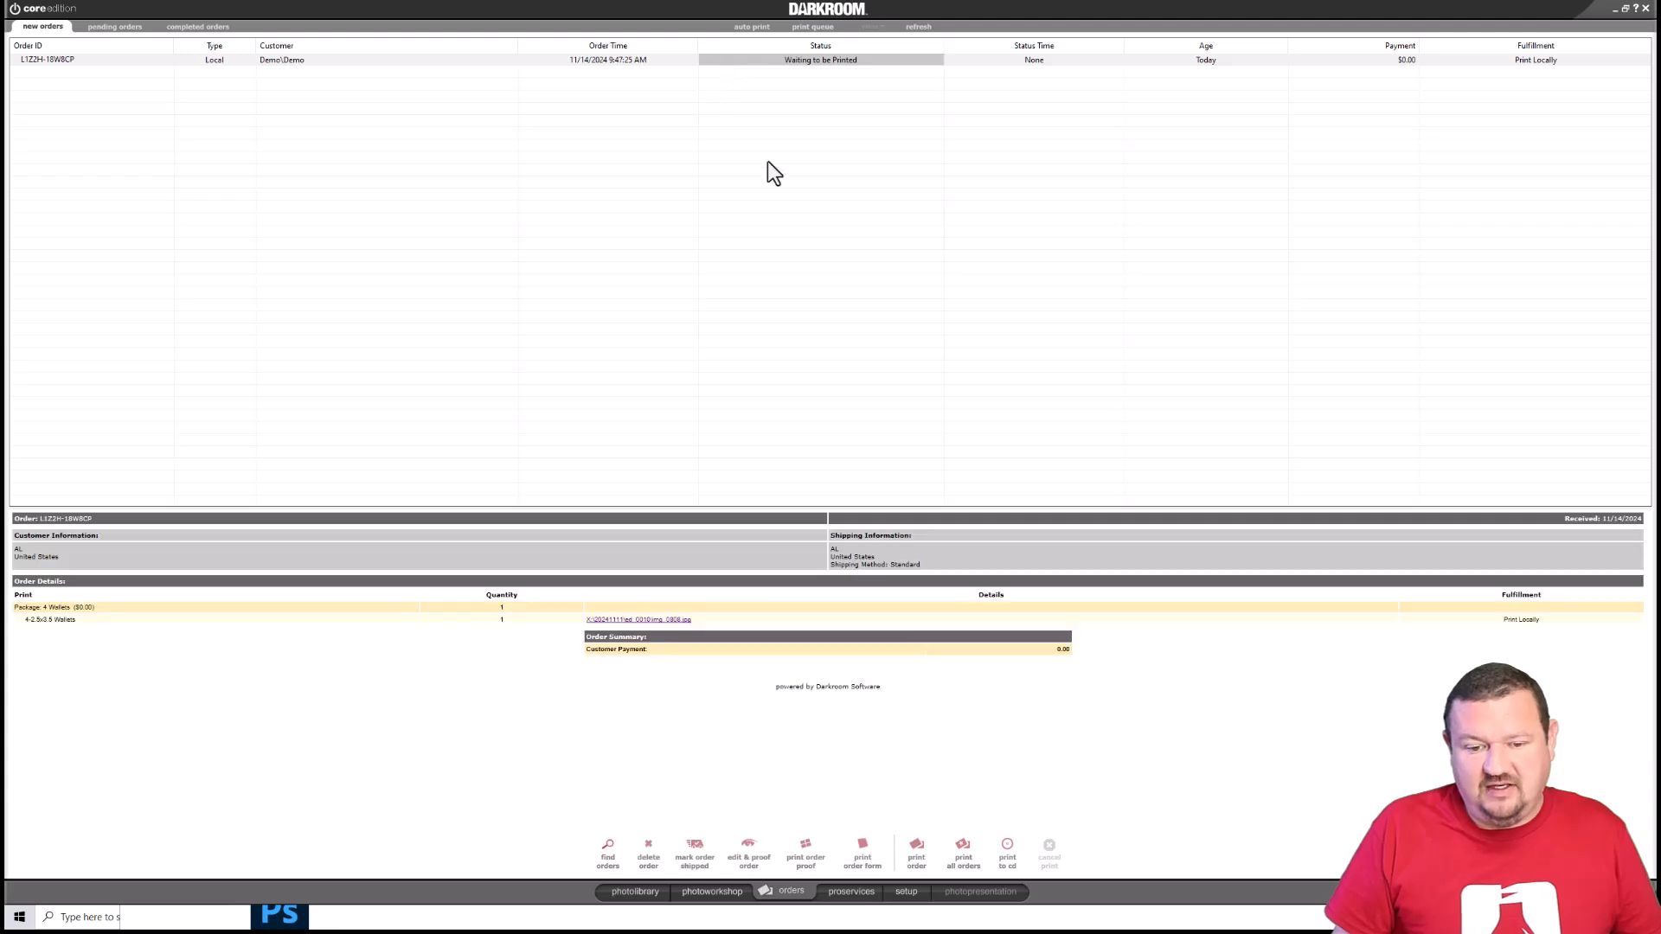